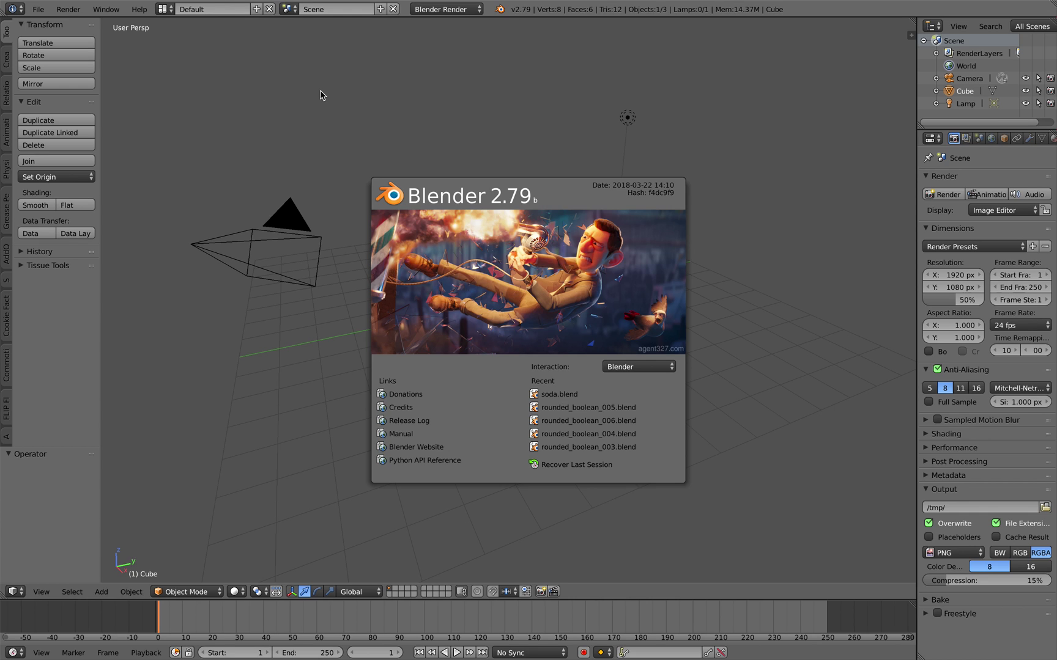
# - Dismiss the splash screen and delete all default objects from the scene
pyautogui.click(358, 110)
pyautogui.moveTo(459, 166); pyautogui.dragTo(469, 162, button='middle')
pyautogui.press('a')
pyautogui.press('x')
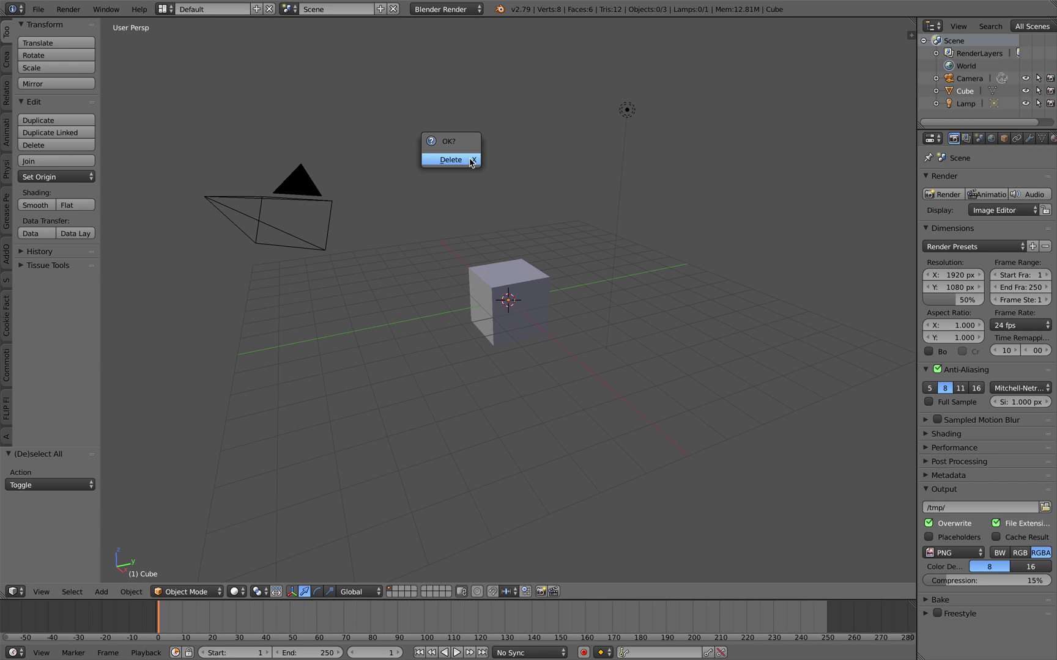
pyautogui.press('a')
pyautogui.press('Delete')
# - Switch to the Compositing layout and set it up with a new Sverchok node tree above one full-width 3D viewport
pyautogui.click(164, 9)
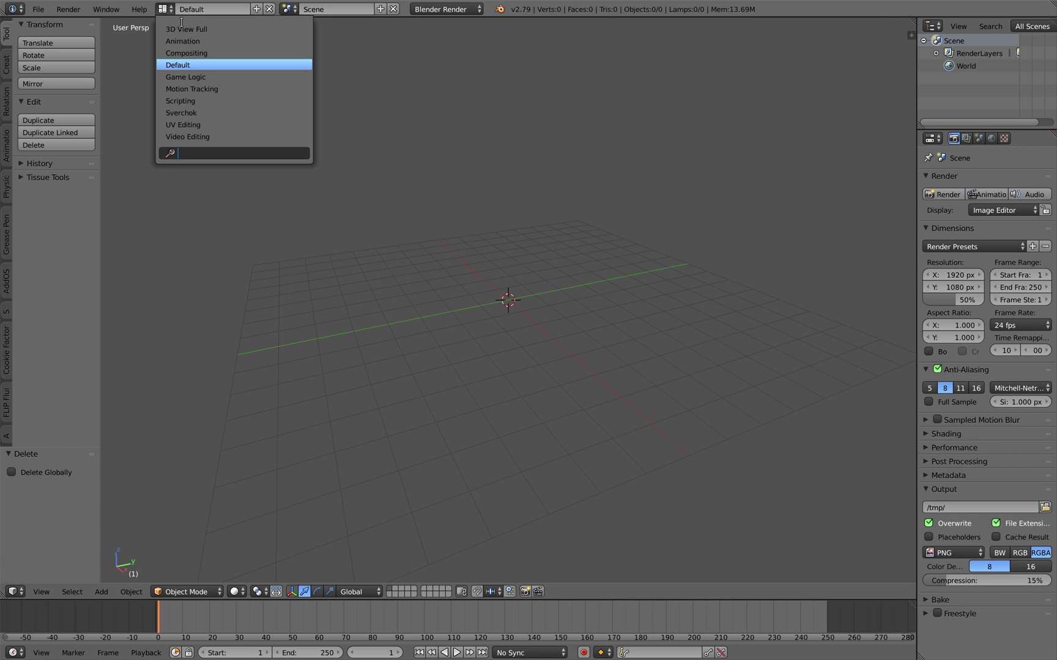
pyautogui.click(184, 53)
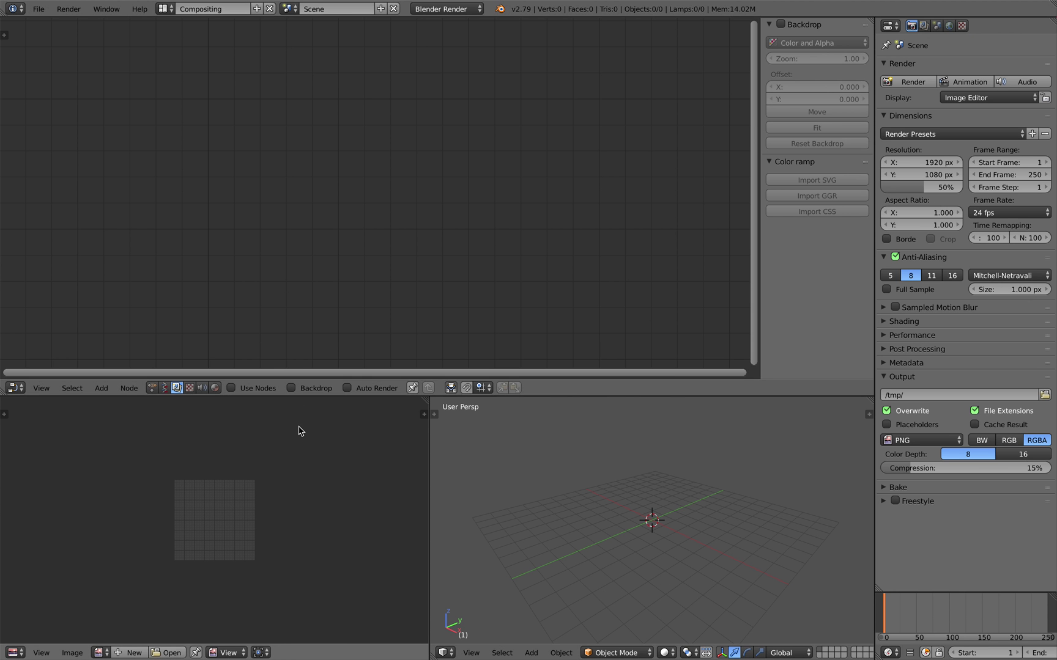
pyautogui.click(165, 390)
pyautogui.moveTo(428, 400); pyautogui.dragTo(392, 411)
pyautogui.click(311, 390)
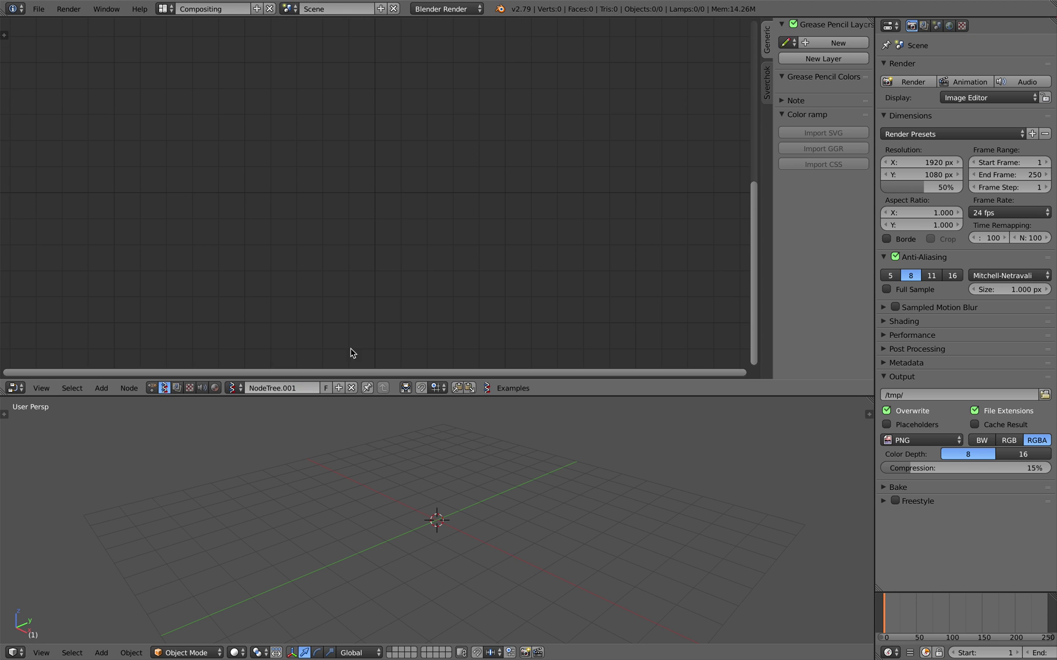
# - Add a Rounded Box node to the Sverchok node tree
pyautogui.hotkey('shift', 'a')
pyautogui.click(377, 200)
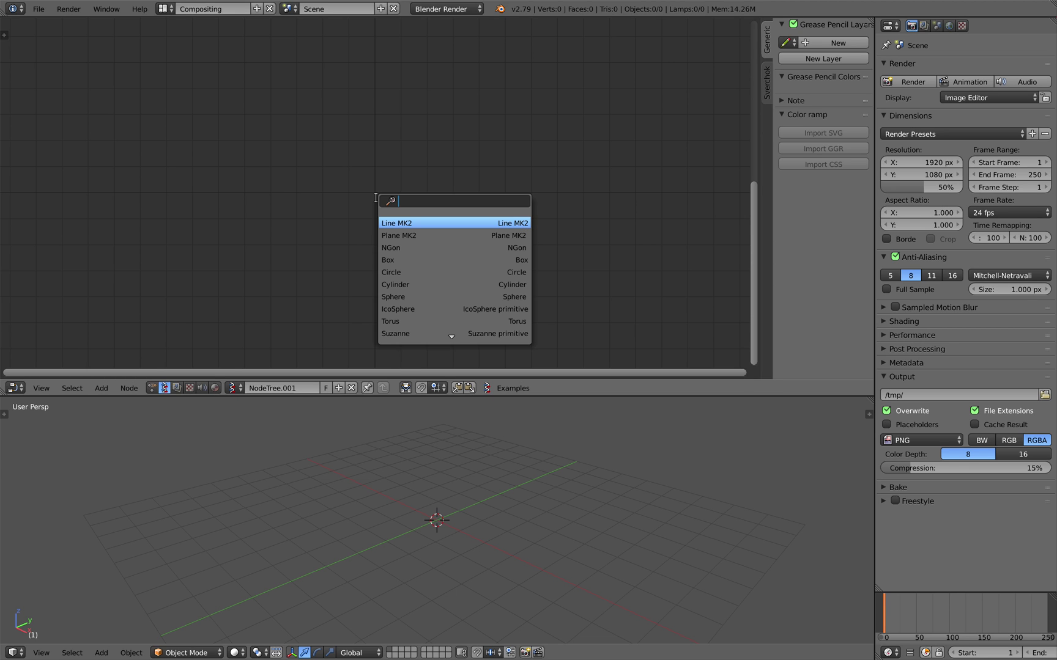
pyautogui.write('round')
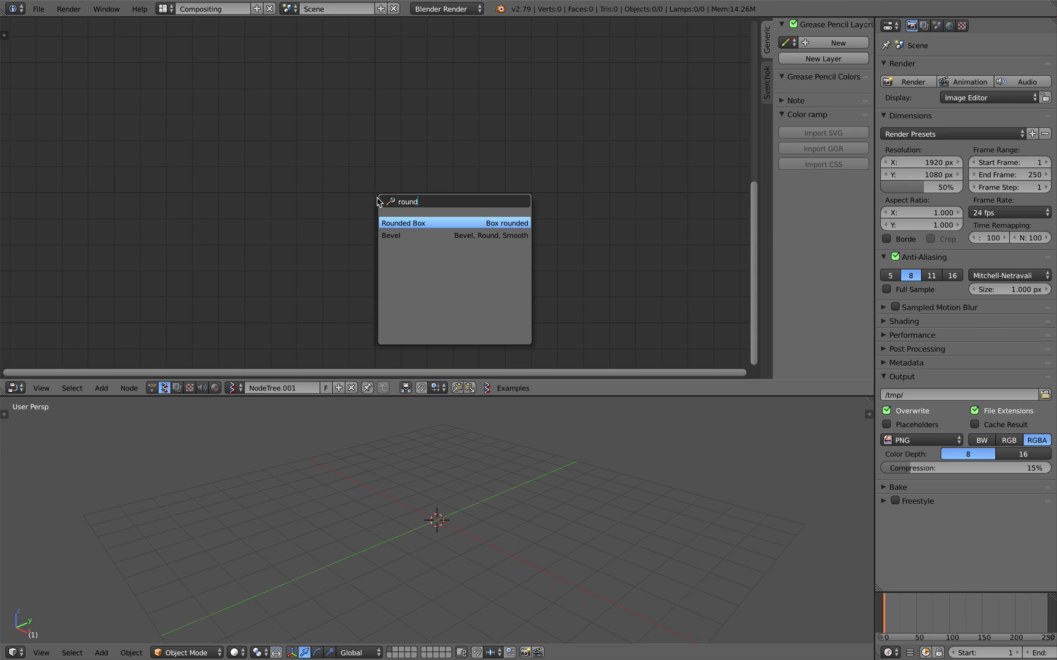
pyautogui.press('Return')
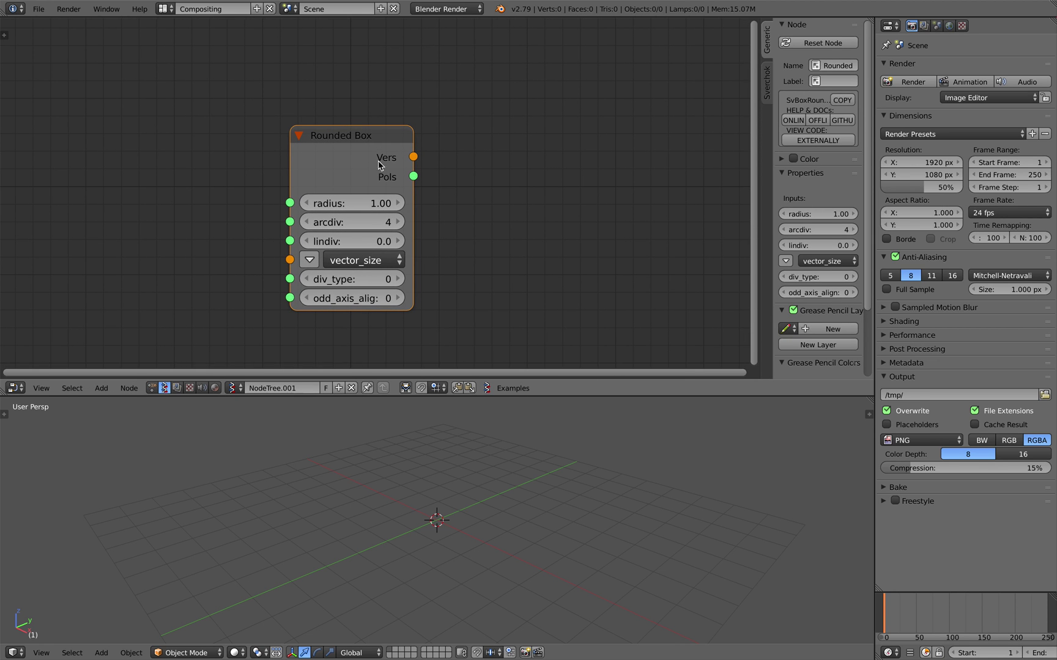
# - Save the file to the Desktop as roundedboxbool_001.blend
pyautogui.click(38, 8)
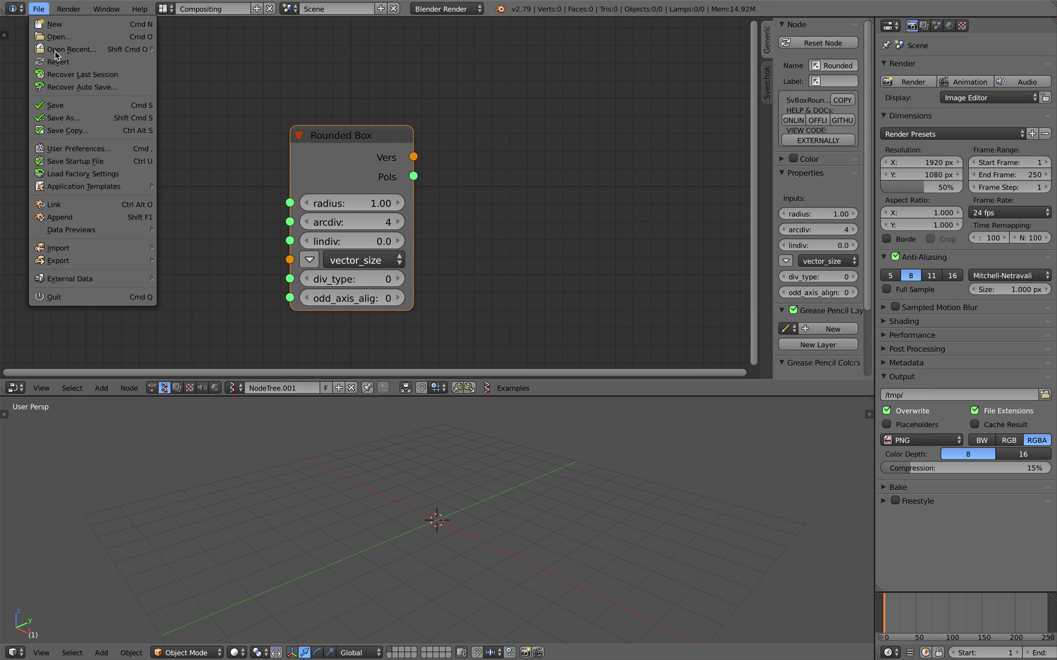
pyautogui.click(84, 120)
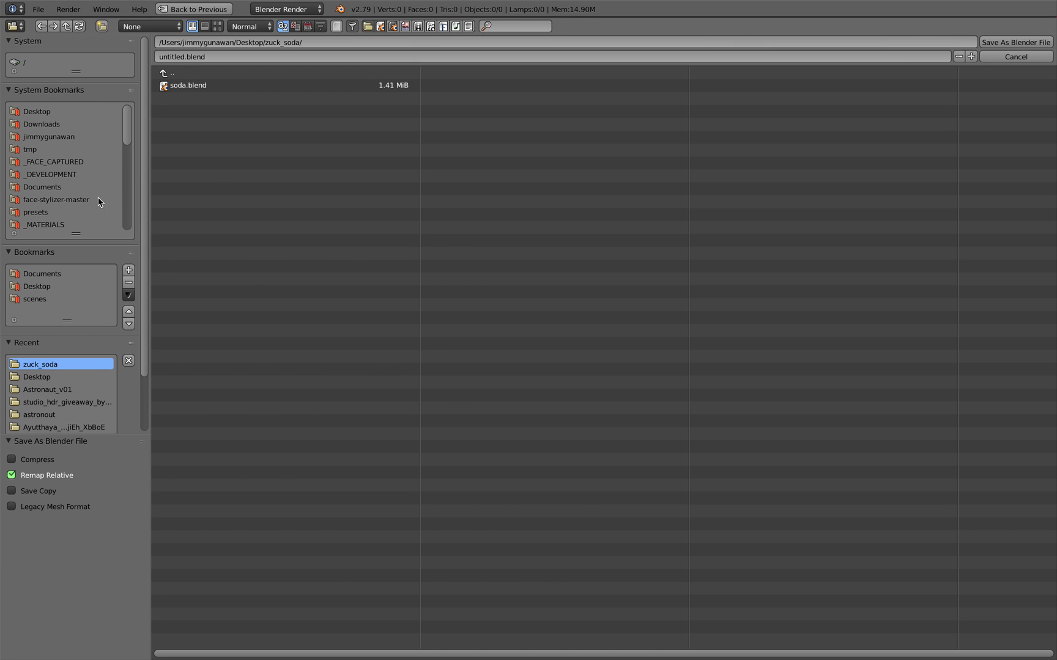
pyautogui.click(37, 111)
pyautogui.click(174, 57)
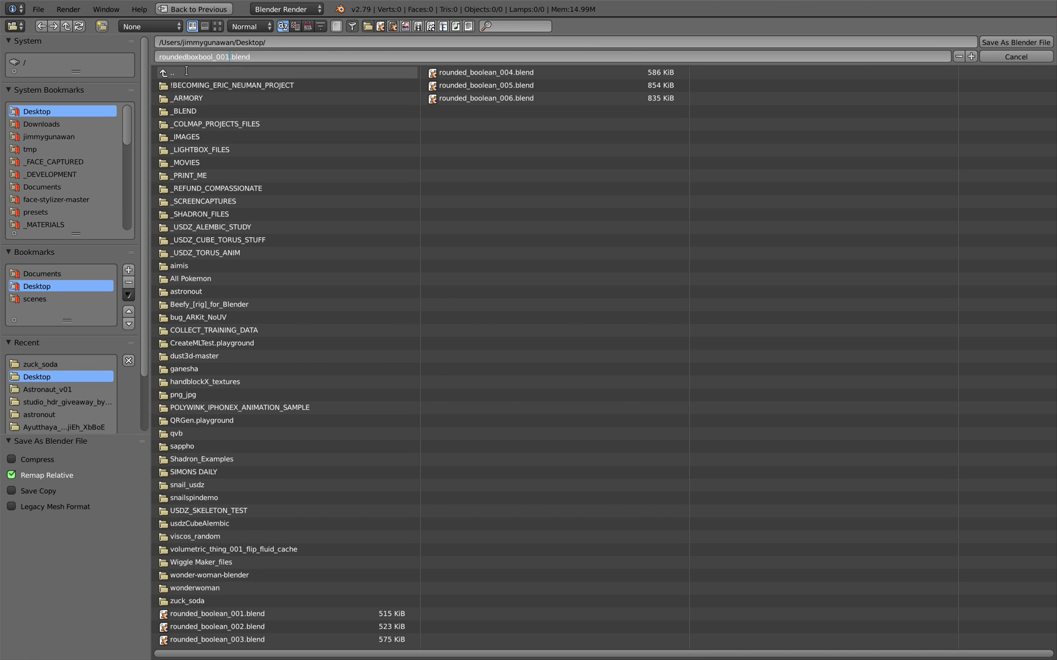
pyautogui.click(987, 43)
# - Add a Viewer Draw node beside the Rounded Box node, on its output side
pyautogui.scroll(-1, 450, 162)
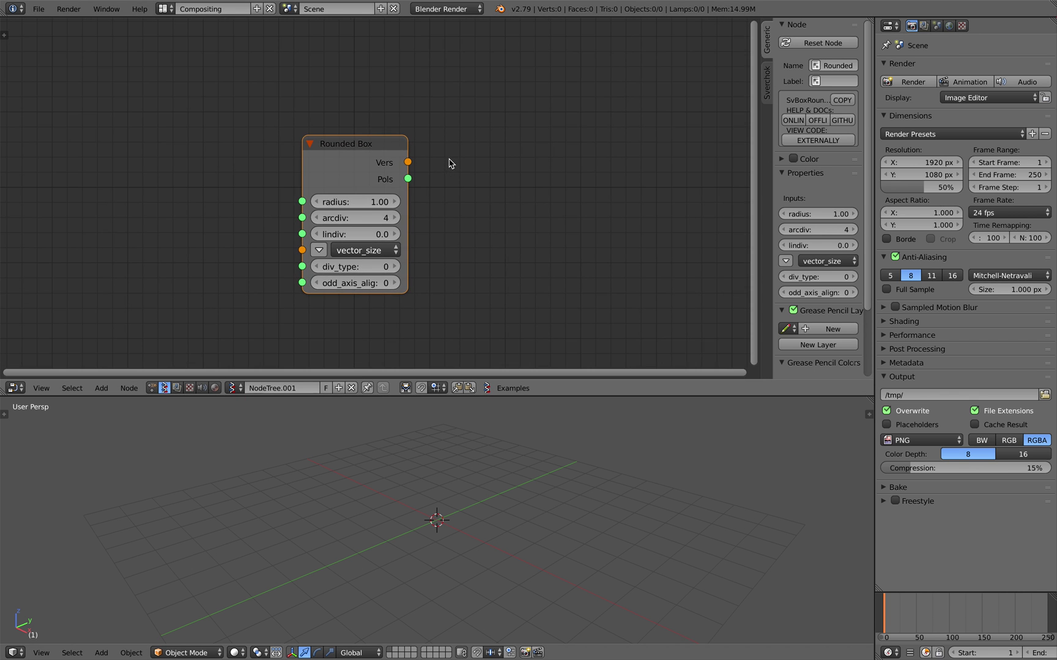
pyautogui.moveTo(374, 145); pyautogui.dragTo(252, 131, button='middle')
pyautogui.hotkey('alt', 'space')
pyautogui.write('vie')
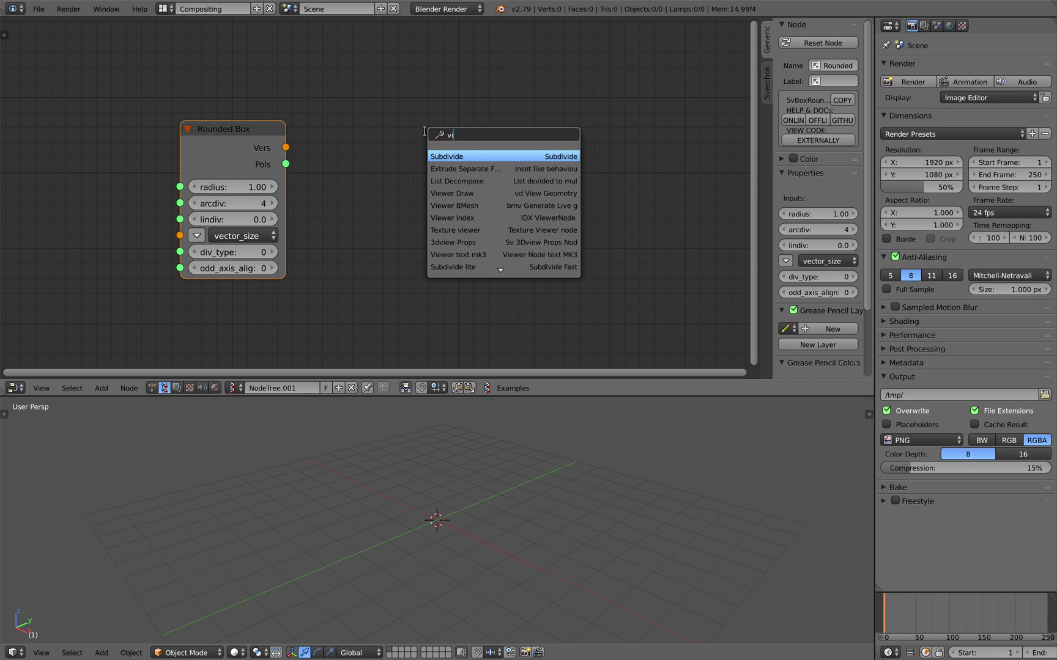
pyautogui.press('Return')
pyautogui.click(425, 119)
# - Connect the Rounded Box's Vers and Pols outputs to the Viewer Draw node's vertices and edg_pol inputs
pyautogui.moveTo(285, 148); pyautogui.dragTo(422, 227)
pyautogui.moveTo(422, 243); pyautogui.dragTo(411, 246)
pyautogui.moveTo(286, 164); pyautogui.dragTo(285, 165)
pyautogui.moveTo(467, 488); pyautogui.dragTo(428, 483, button='middle')
pyautogui.click(494, 494)
pyautogui.scroll(1, 469, 491)
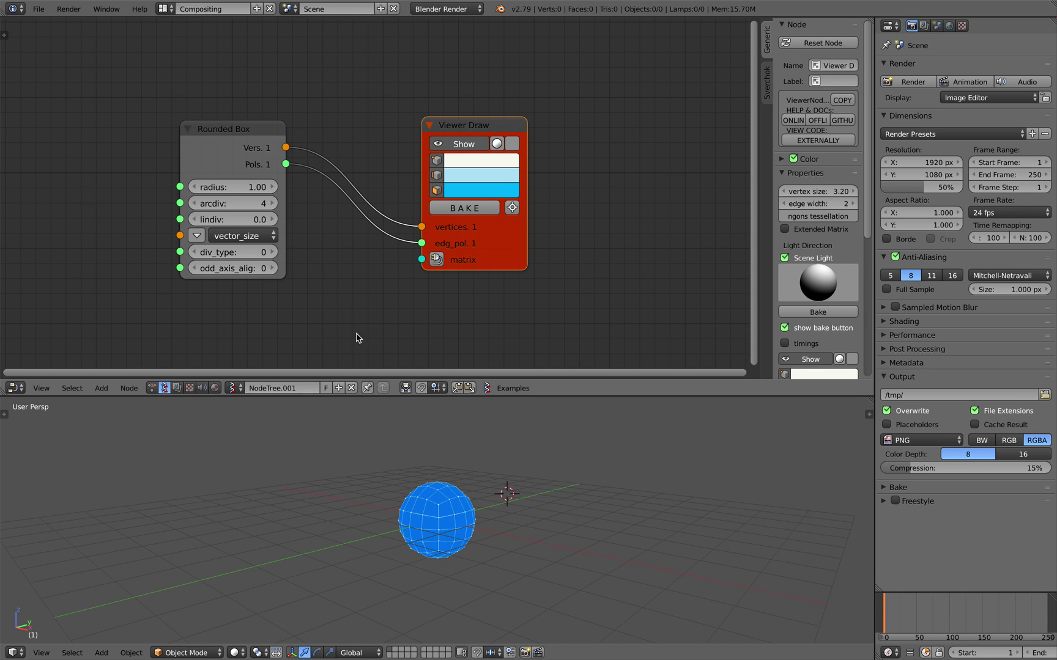
# - Add a Vector in node and place it on the input side of the Rounded Box node
pyautogui.moveTo(233, 251); pyautogui.dragTo(299, 244, button='middle')
pyautogui.click(262, 229)
pyautogui.moveTo(187, 217); pyautogui.dragTo(209, 213, button='middle')
pyautogui.hotkey('shift', 'a')
pyautogui.click(164, 201)
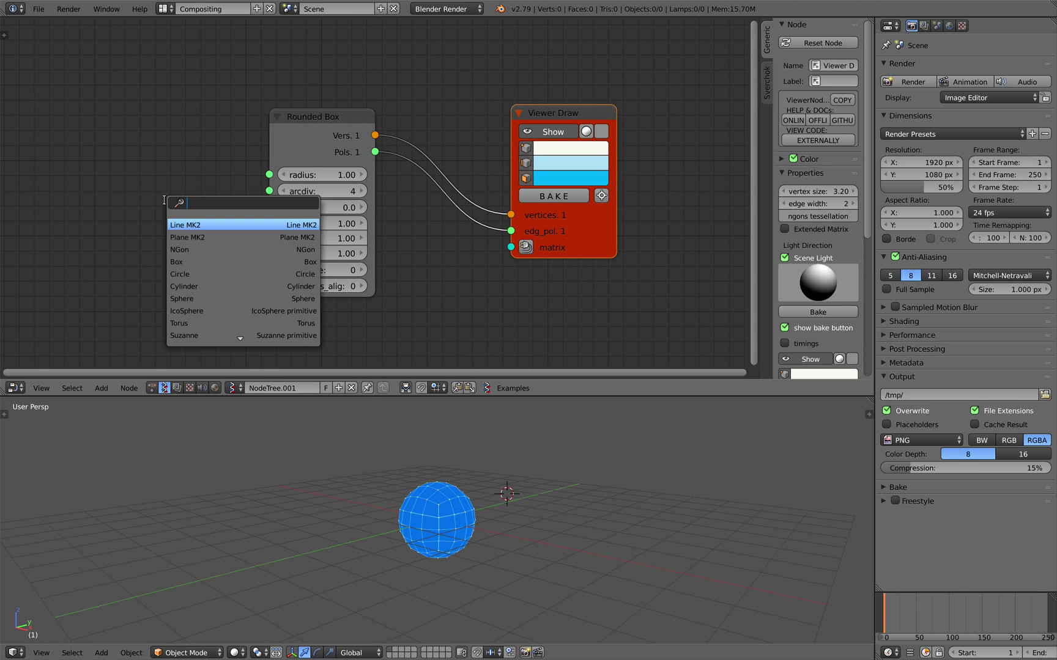
pyautogui.write('vec')
pyautogui.press('Down')
pyautogui.press('Down')
pyautogui.press('Down')
pyautogui.press('Down')
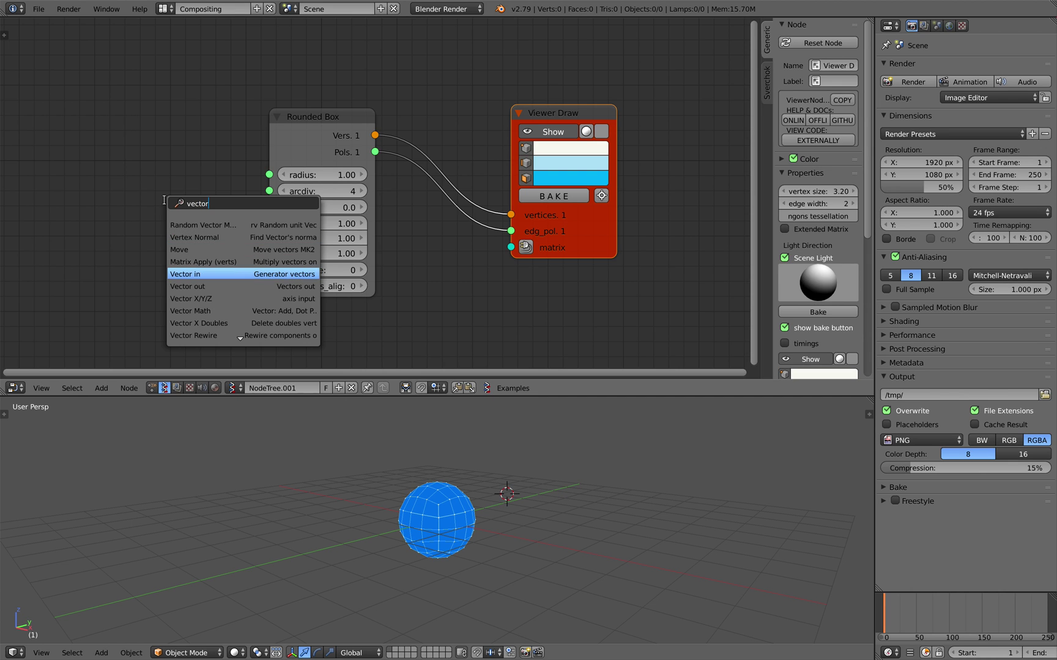
pyautogui.press('Return')
pyautogui.click(209, 221)
pyautogui.moveTo(205, 217); pyautogui.dragTo(187, 215)
# - Connect the Vector in node to the Rounded Box's vector size input and set X, Y and Z to 7.680
pyautogui.moveTo(195, 222); pyautogui.dragTo(270, 238)
pyautogui.click(489, 503)
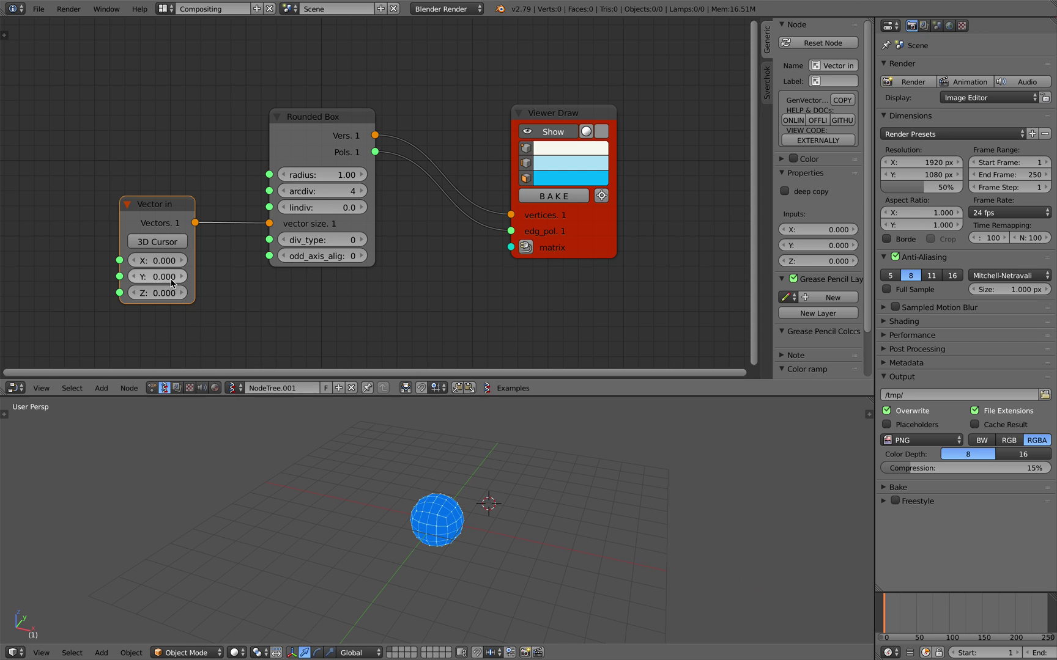
pyautogui.moveTo(157, 292); pyautogui.dragTo(199, 293)
pyautogui.scroll(-4, 272, 527)
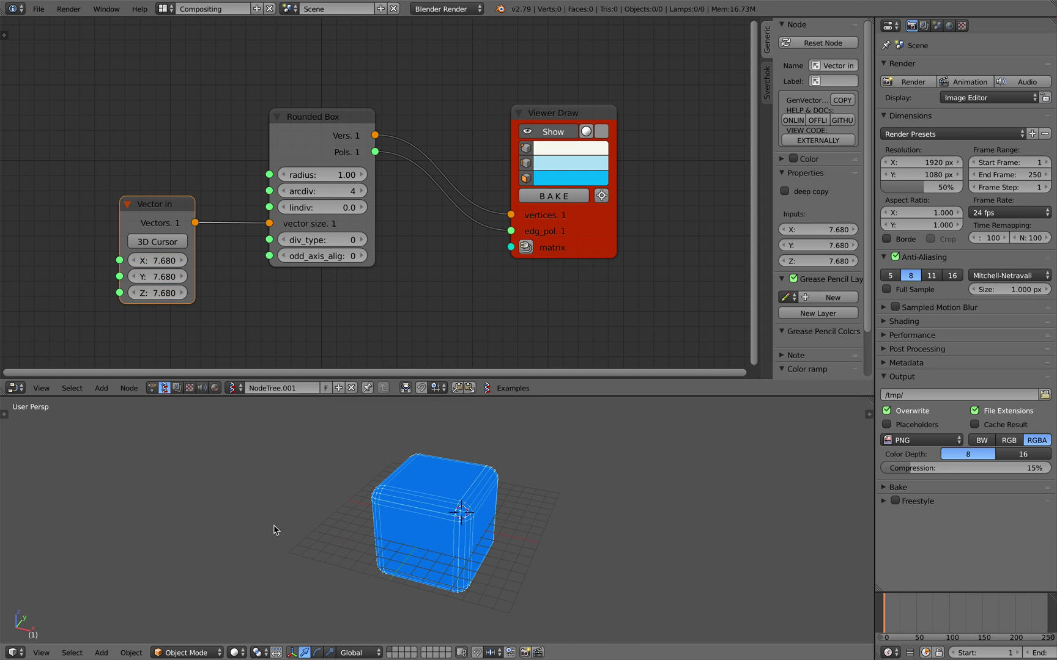
pyautogui.moveTo(272, 527); pyautogui.dragTo(337, 478, button='middle')
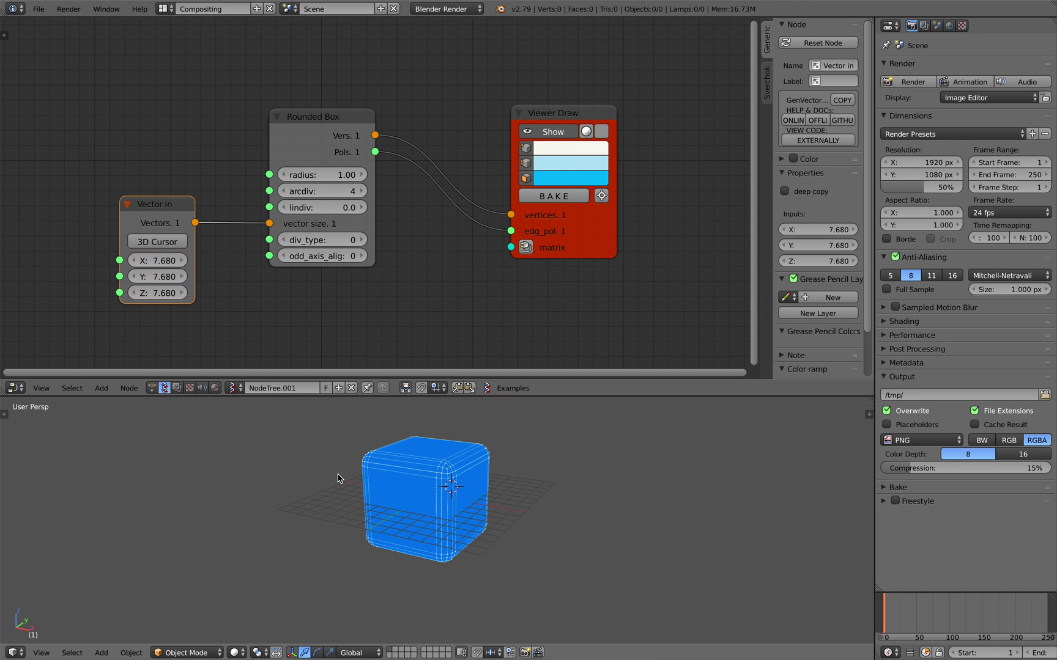
# - Set the Vector in node to X 16.020, Y 7.860 and Z 4.080 to flatten and lengthen the box
pyautogui.click(160, 260)
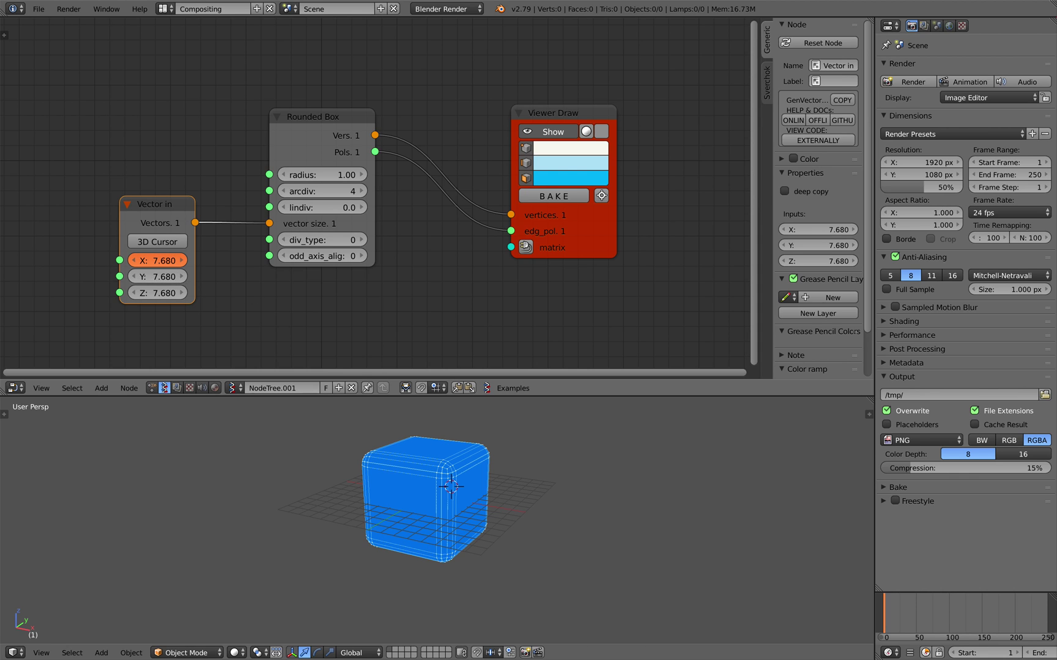
pyautogui.moveTo(160, 276); pyautogui.dragTo(46, 277)
pyautogui.moveTo(361, 451); pyautogui.dragTo(388, 438, button='middle')
pyautogui.moveTo(160, 261); pyautogui.dragTo(185, 261)
pyautogui.moveTo(214, 443); pyautogui.dragTo(342, 464, button='middle')
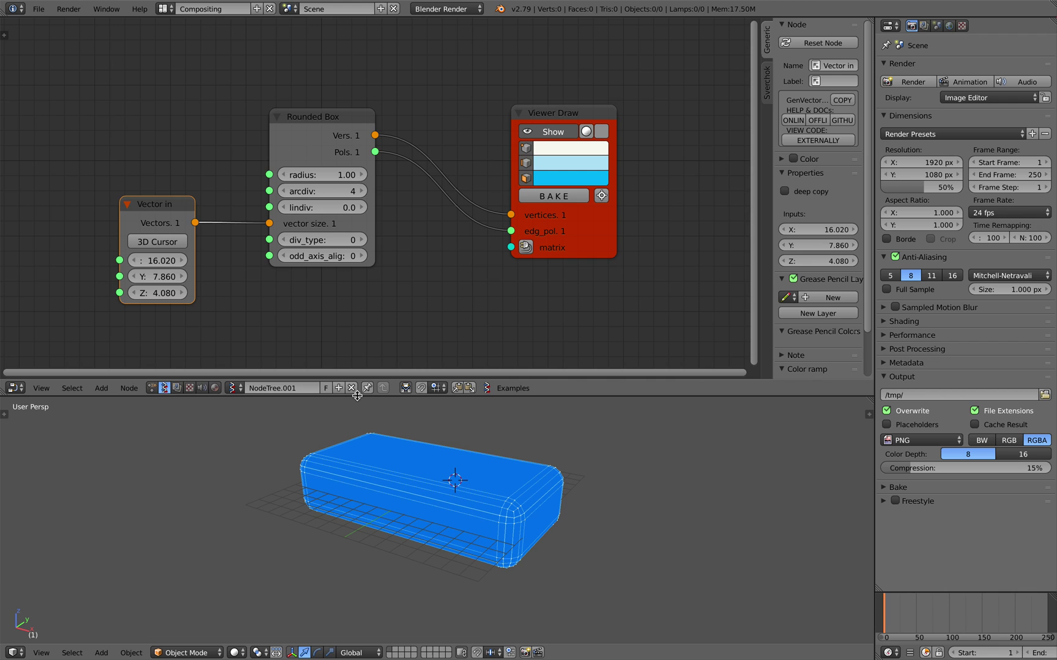
# - Make the 3D viewport taller relative to the node editor and save the file
pyautogui.moveTo(357, 396); pyautogui.dragTo(357, 368)
pyautogui.moveTo(448, 420); pyautogui.dragTo(463, 423, button='middle')
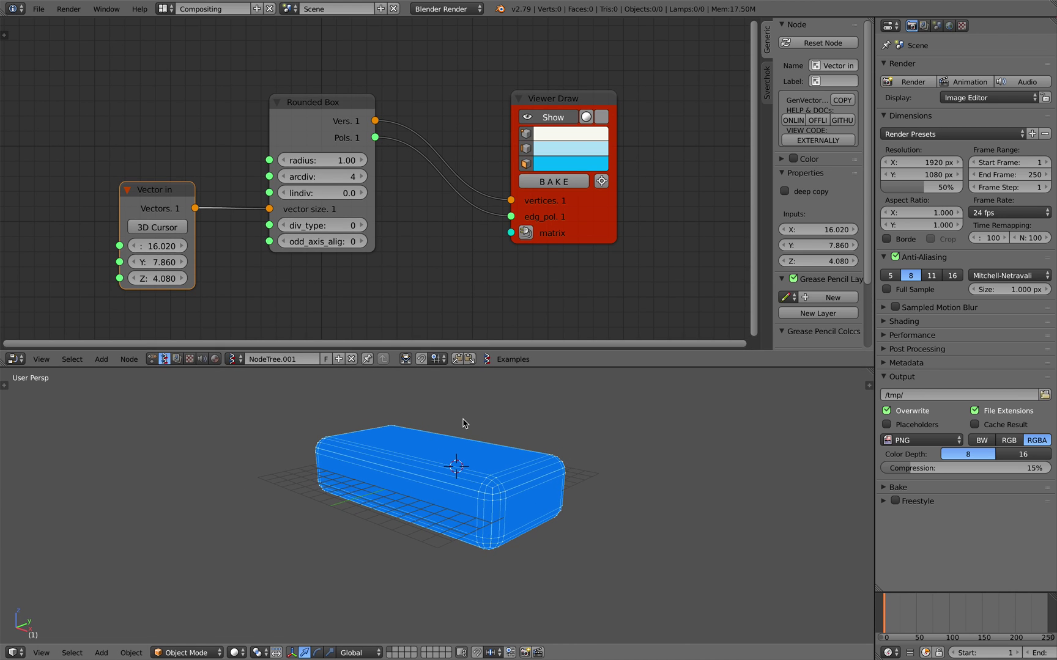
pyautogui.keyDown('shift'); pyautogui.moveTo(495, 426); pyautogui.dragTo(518, 437, button='middle'); pyautogui.keyUp('shift')
pyautogui.hotkey('ctrl', 's')
pyautogui.click(514, 443)
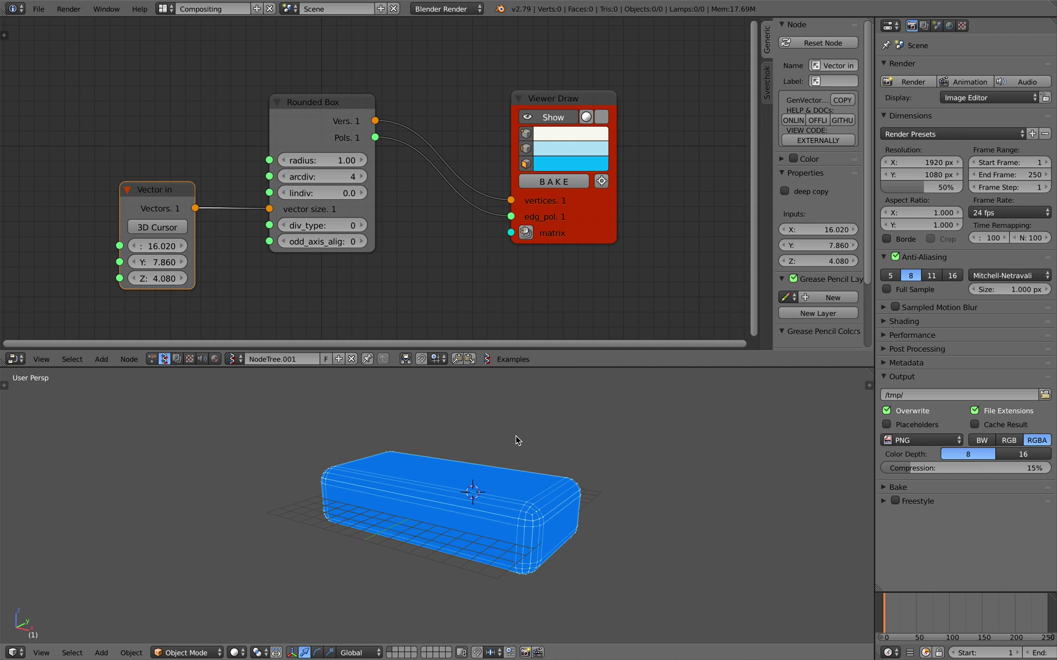
# - Set the Vector in node's X value to 16.260
pyautogui.moveTo(172, 244); pyautogui.dragTo(182, 244)
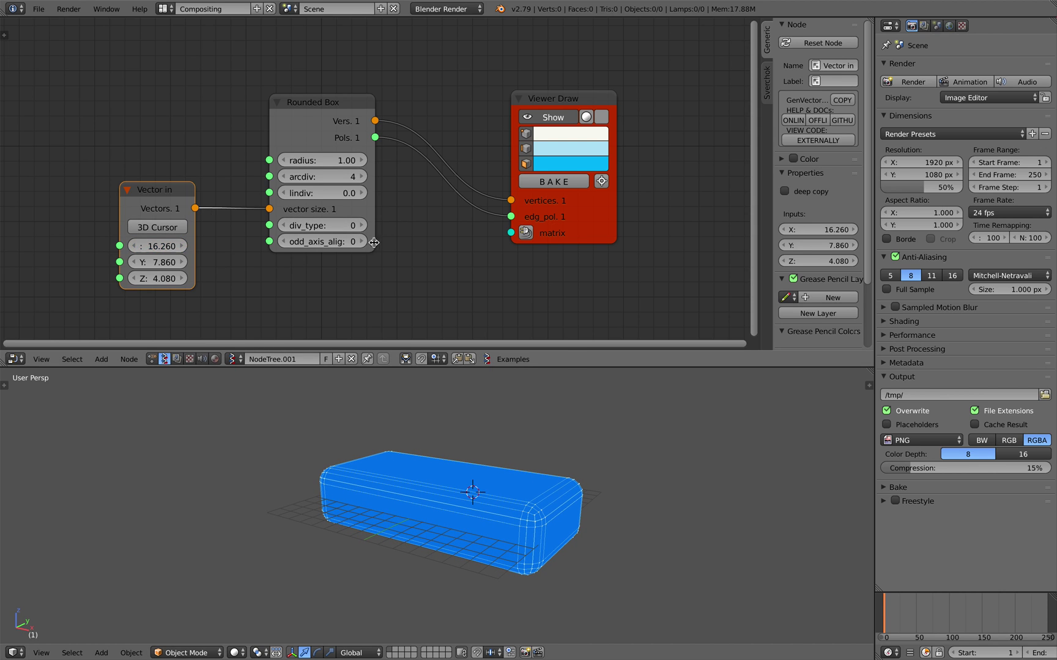
pyautogui.moveTo(373, 240); pyautogui.dragTo(365, 236, button='middle')
pyautogui.moveTo(564, 476); pyautogui.dragTo(538, 471, button='middle')
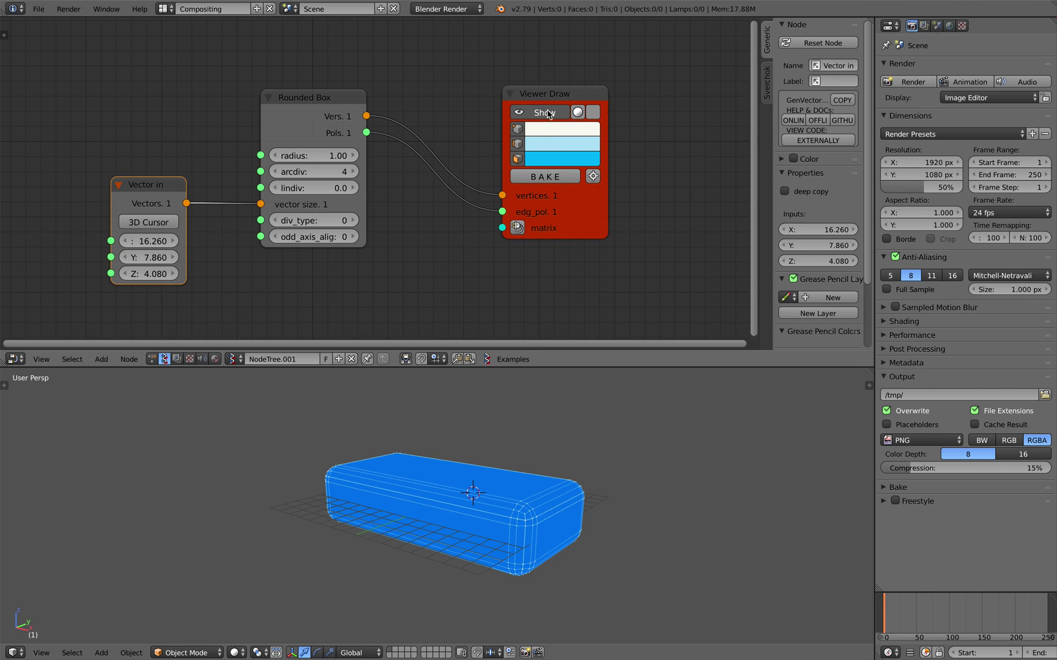
# - Move the Viewer Draw node closer to the Rounded Box and turn off its Show preview
pyautogui.moveTo(548, 109); pyautogui.dragTo(509, 63)
pyautogui.click(507, 72)
pyautogui.scroll(-2, 598, 145)
# - Add a Viewer BMesh node beyond the Viewer Draw node
pyautogui.hotkey('shift', 'a')
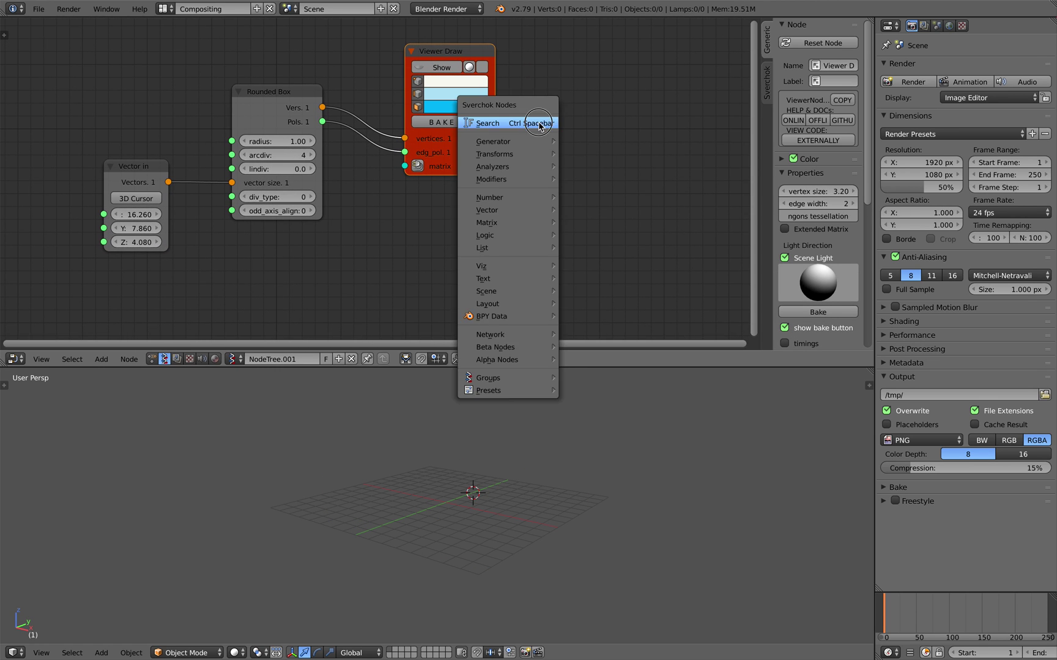
pyautogui.click(536, 118)
pyautogui.write('bme')
pyautogui.press('Return')
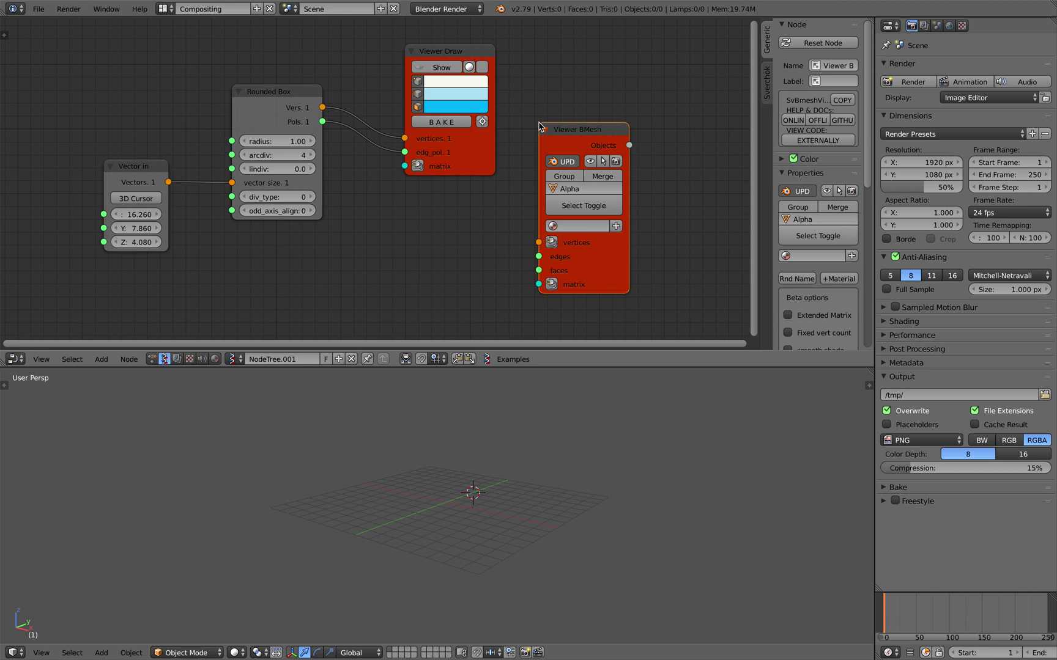
# - Connect the Rounded Box's Vers and Pols outputs to the Viewer BMesh's vertices and faces inputs, and save the file
pyautogui.moveTo(322, 108)
pyautogui.mouseDown()
pyautogui.moveTo(538, 242)
pyautogui.moveTo(322, 122)
pyautogui.mouseUp()
pyautogui.hotkey('ctrl', 's')
pyautogui.click(531, 418)
# - Select the generated box mesh in the 3D viewport and hide the node editor's properties region
pyautogui.moveTo(511, 394); pyautogui.dragTo(590, 433, button='middle')
pyautogui.rightClick(536, 482)
pyautogui.click(567, 445)
pyautogui.moveTo(761, 200); pyautogui.dragTo(795, 232)
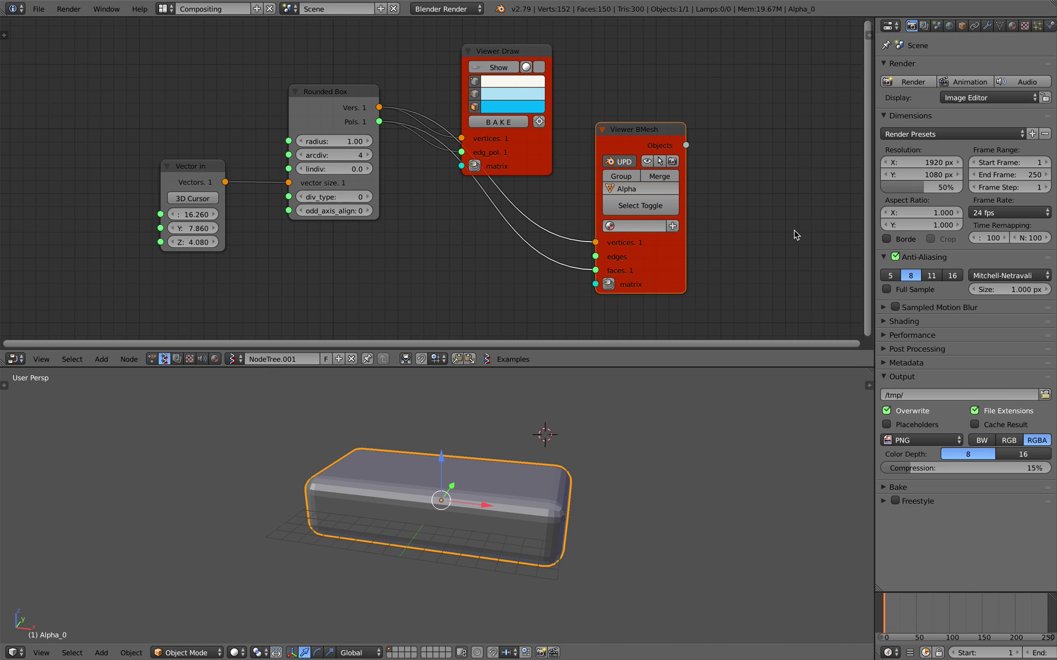
pyautogui.scroll(-1, 627, 223)
pyautogui.moveTo(616, 232); pyautogui.dragTo(604, 208, button='middle')
pyautogui.moveTo(592, 429); pyautogui.dragTo(571, 444, button='middle')
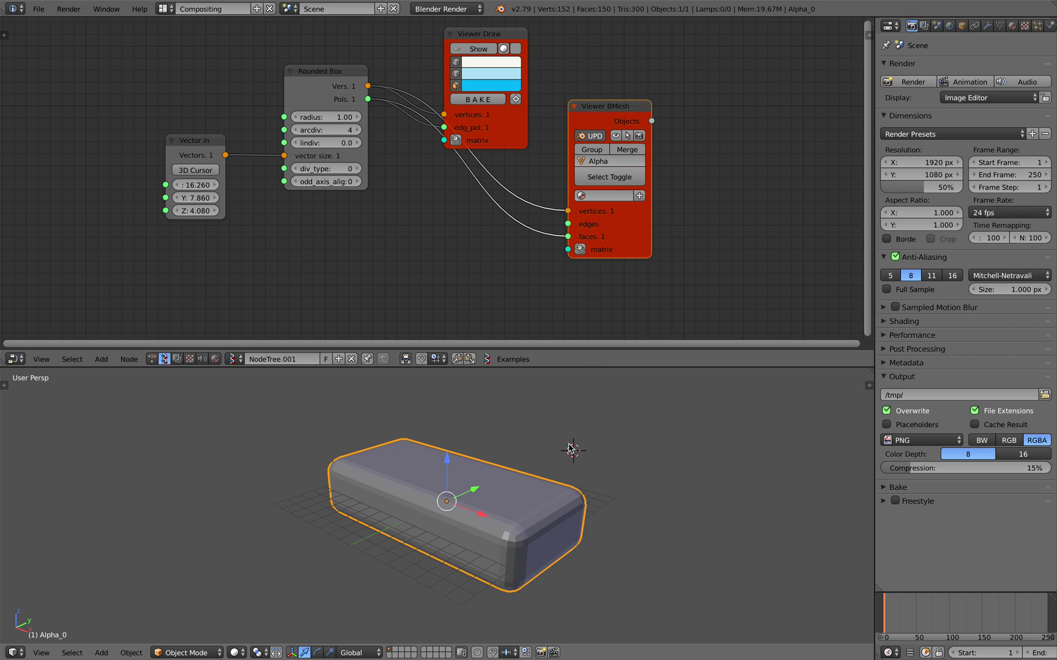
# - Stack the Viewer Draw node directly above the Viewer BMesh node and save the file
pyautogui.scroll(-2, 468, 202)
pyautogui.moveTo(479, 110)
pyautogui.mouseDown()
pyautogui.moveTo(487, 58)
pyautogui.moveTo(518, 81)
pyautogui.mouseUp()
pyautogui.moveTo(493, 70); pyautogui.dragTo(496, 131, button='middle')
pyautogui.hotkey('ctrl', 's')
pyautogui.click(496, 131)
pyautogui.moveTo(524, 147); pyautogui.dragTo(456, 141)
pyautogui.moveTo(559, 453); pyautogui.dragTo(572, 457, button='middle')
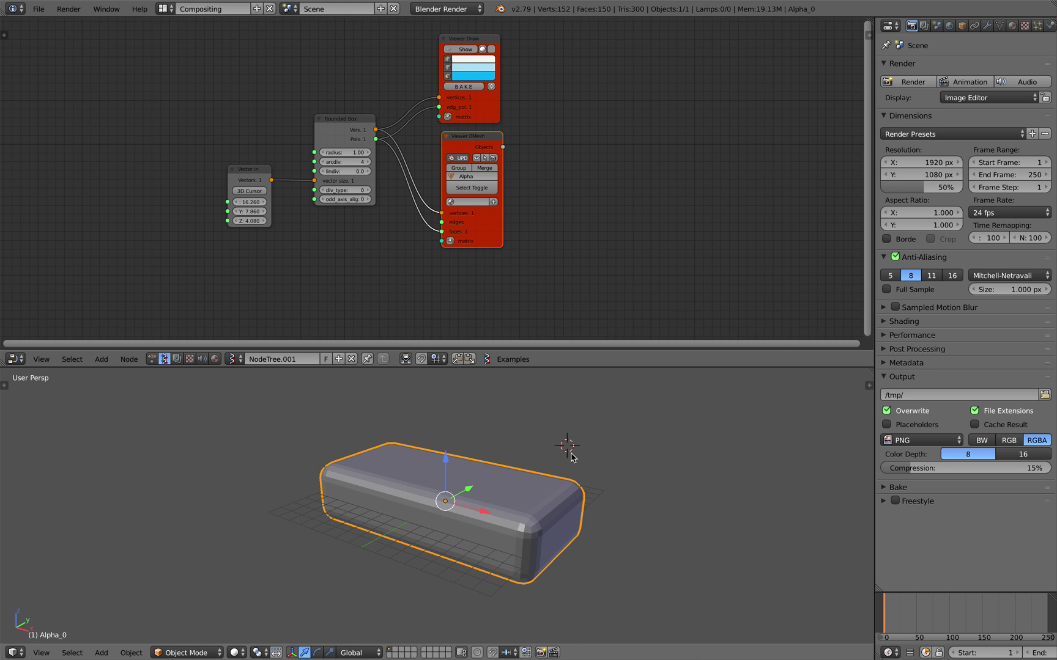
pyautogui.hotkey('ctrl', 's')
pyautogui.click(572, 458)
pyautogui.moveTo(537, 262); pyautogui.dragTo(513, 270, button='middle')
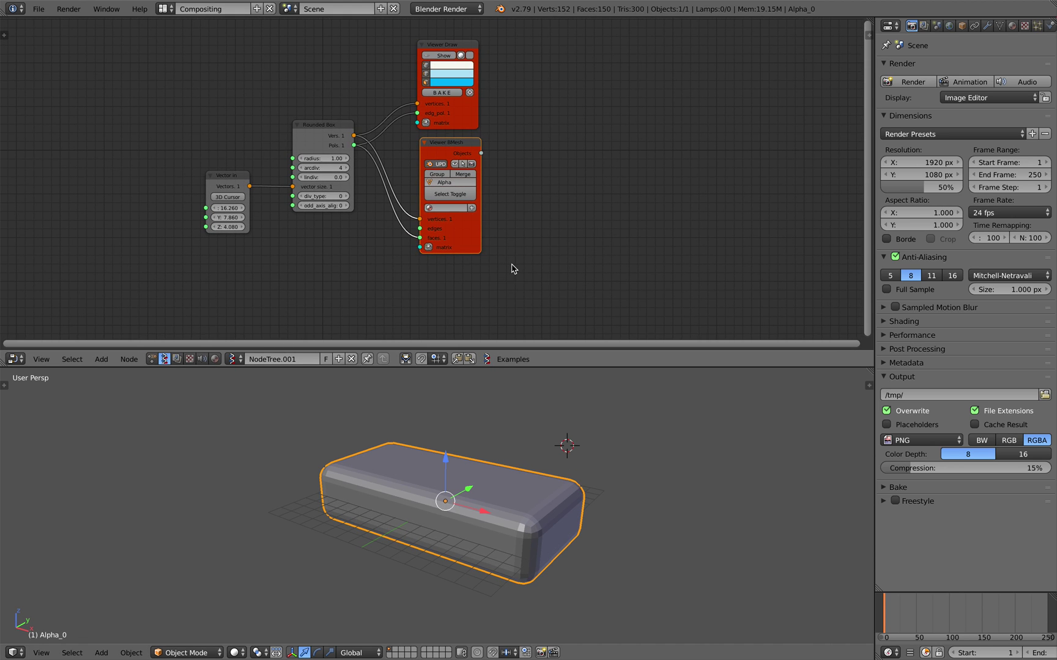
pyautogui.hotkey('ctrl', 's')
pyautogui.click(513, 269)
pyautogui.moveTo(501, 217); pyautogui.dragTo(480, 217, button='middle')
pyautogui.scroll(1, 480, 217)
pyautogui.hotkey('shift', 'a')
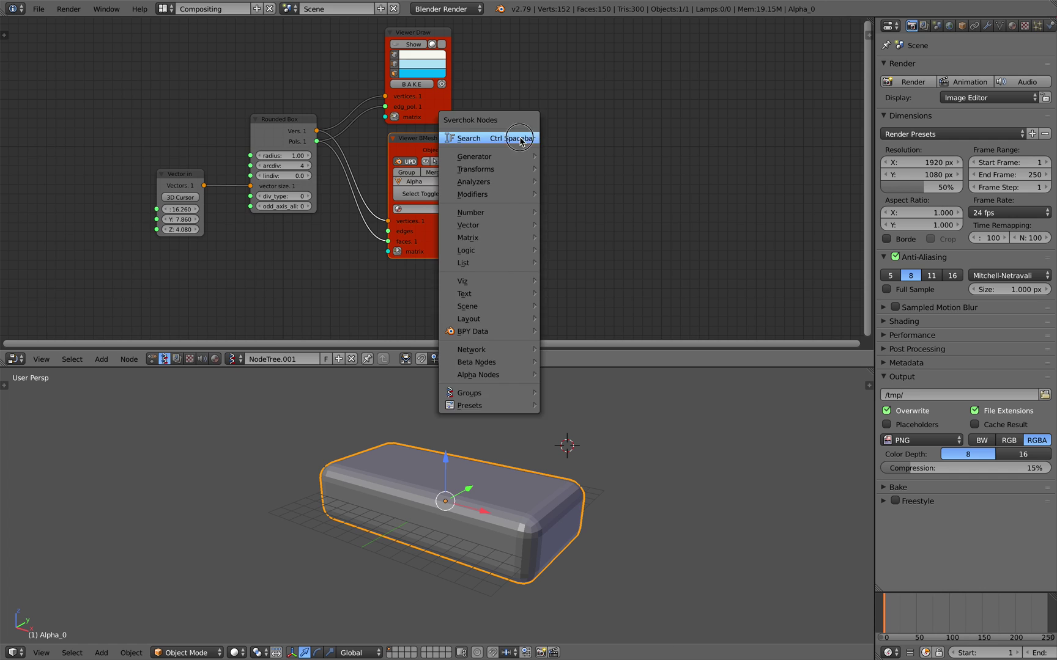
pyautogui.click(519, 138)
pyautogui.write('raou')
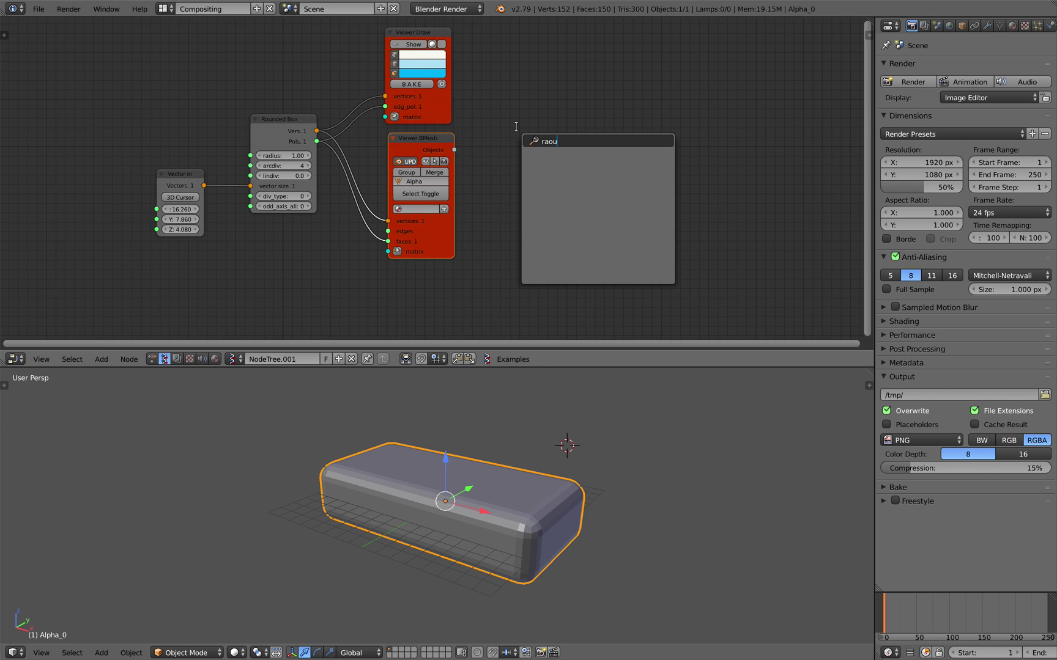
pyautogui.write('round')
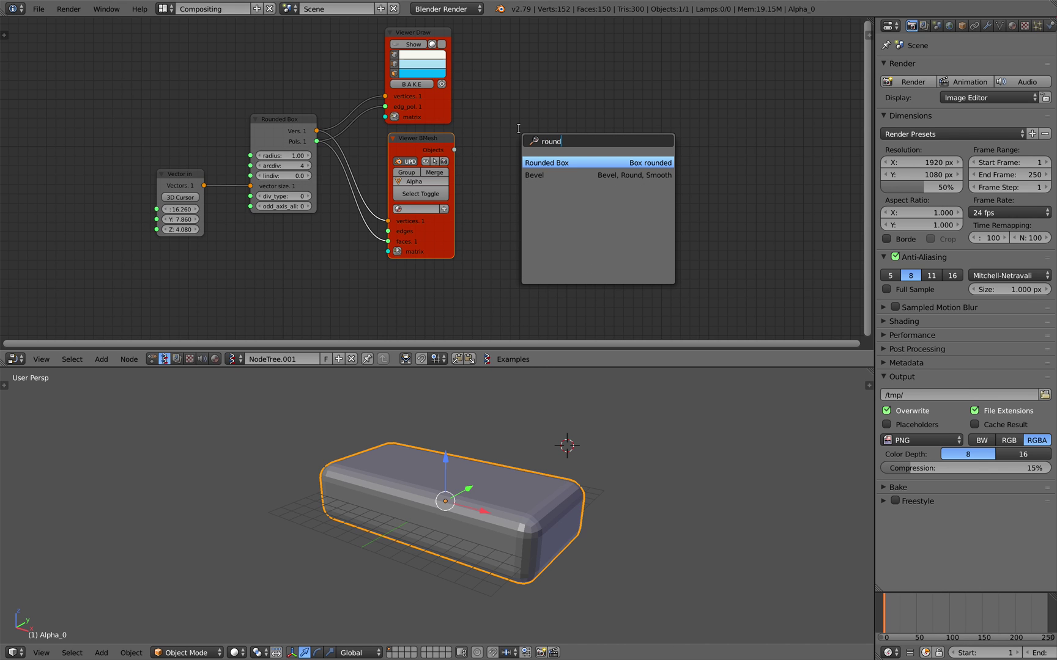
pyautogui.press('Return')
# - Duplicate the linked Vector in and Rounded Box nodes and place the copies in the empty area beyond the viewer nodes
pyautogui.click(278, 135)
pyautogui.keyDown('shift'); pyautogui.click(183, 173); pyautogui.keyUp('shift')
pyautogui.hotkey('shift', 'd')
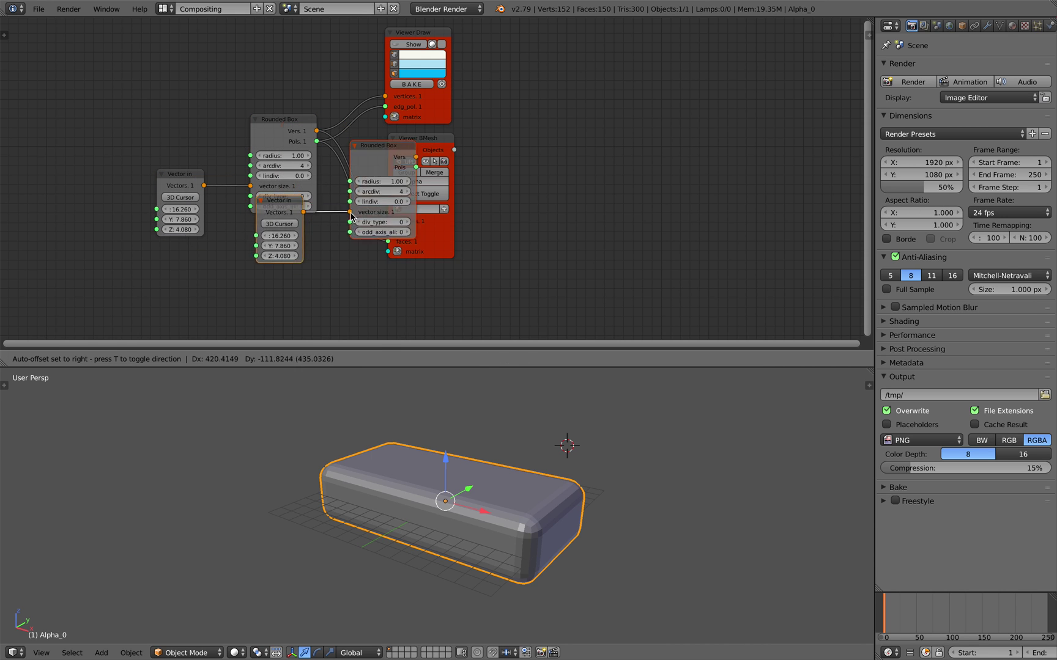
pyautogui.click(550, 227)
pyautogui.moveTo(594, 195); pyautogui.dragTo(557, 188, button='middle')
pyautogui.moveTo(600, 166); pyautogui.dragTo(583, 155)
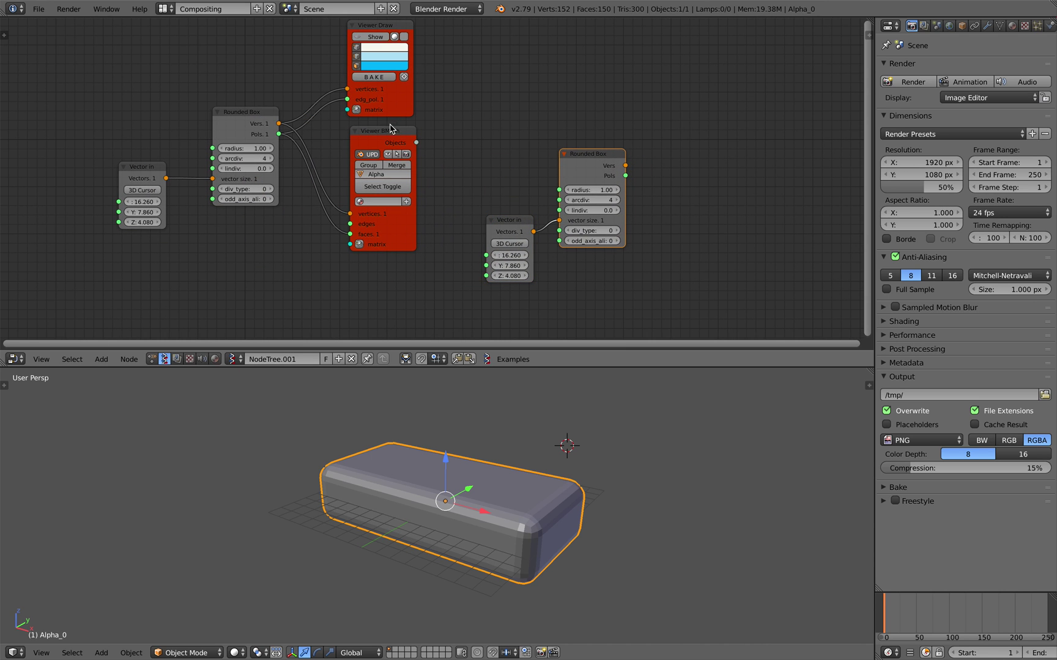
# - Duplicate the Viewer BMesh node and place the copy beside the duplicated Rounded Box node
pyautogui.click(416, 134)
pyautogui.hscroll(5, 424, 134)
pyautogui.hotkey('shift', 'd')
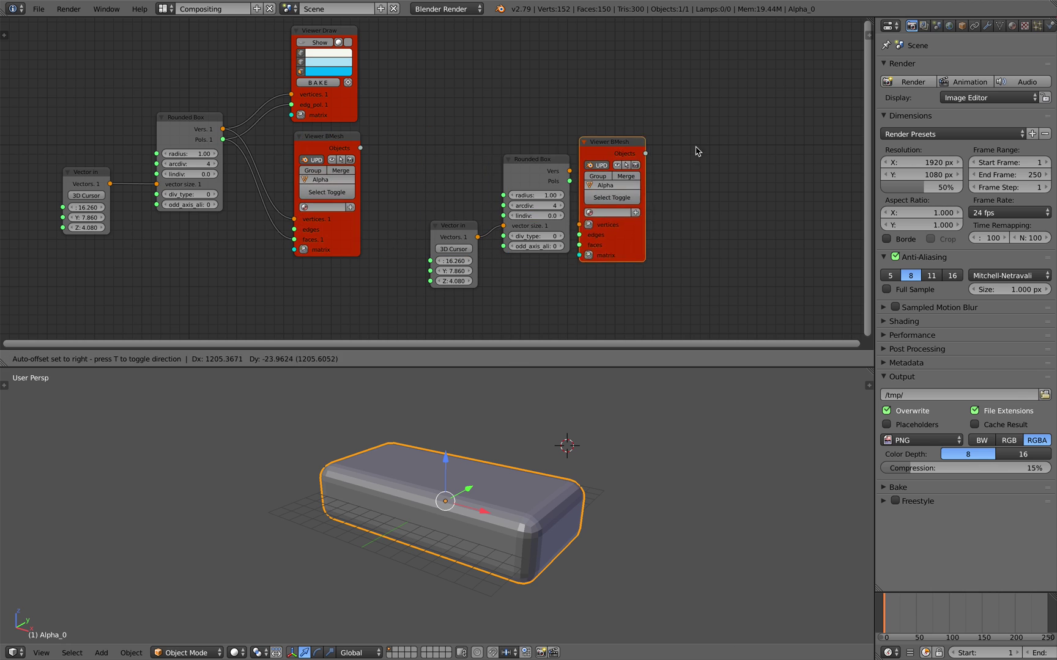
pyautogui.click(738, 152)
# - Rename the mesh of the duplicated Viewer BMesh node to Beta
pyautogui.moveTo(734, 161); pyautogui.dragTo(613, 127, button='middle')
pyautogui.scroll(3, 578, 162)
pyautogui.moveTo(578, 166); pyautogui.dragTo(724, 194, button='middle')
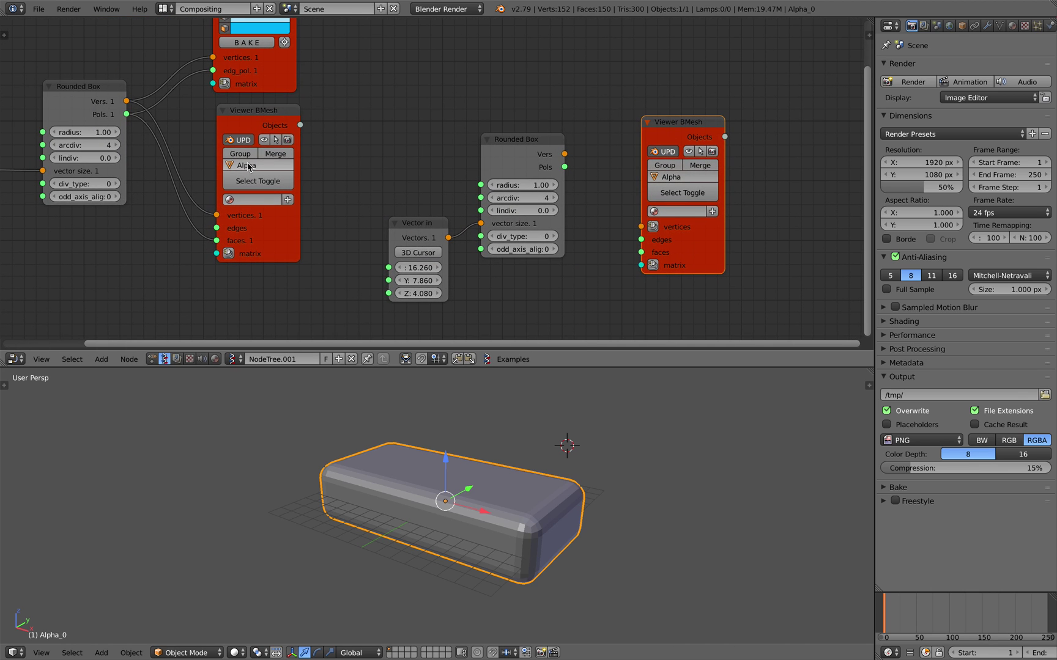
pyautogui.click(701, 182)
pyautogui.write('Beta')
pyautogui.press('Return')
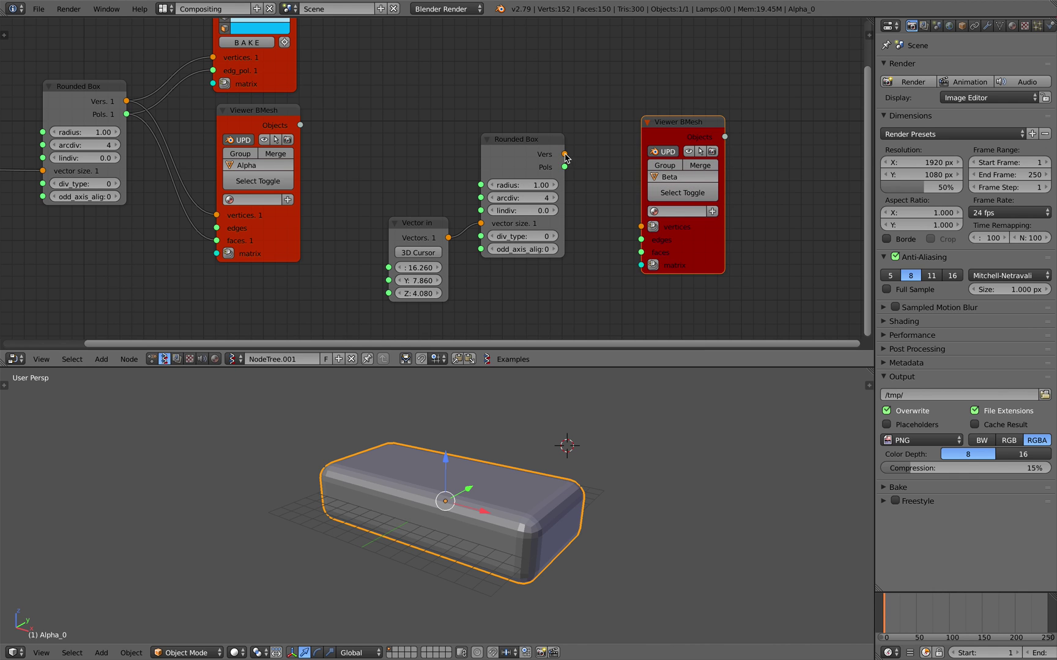
# - Connect the second Rounded Box's Vers and Pols outputs to the Beta viewer's vertices and faces inputs, and save the file
pyautogui.moveTo(564, 154); pyautogui.dragTo(641, 252)
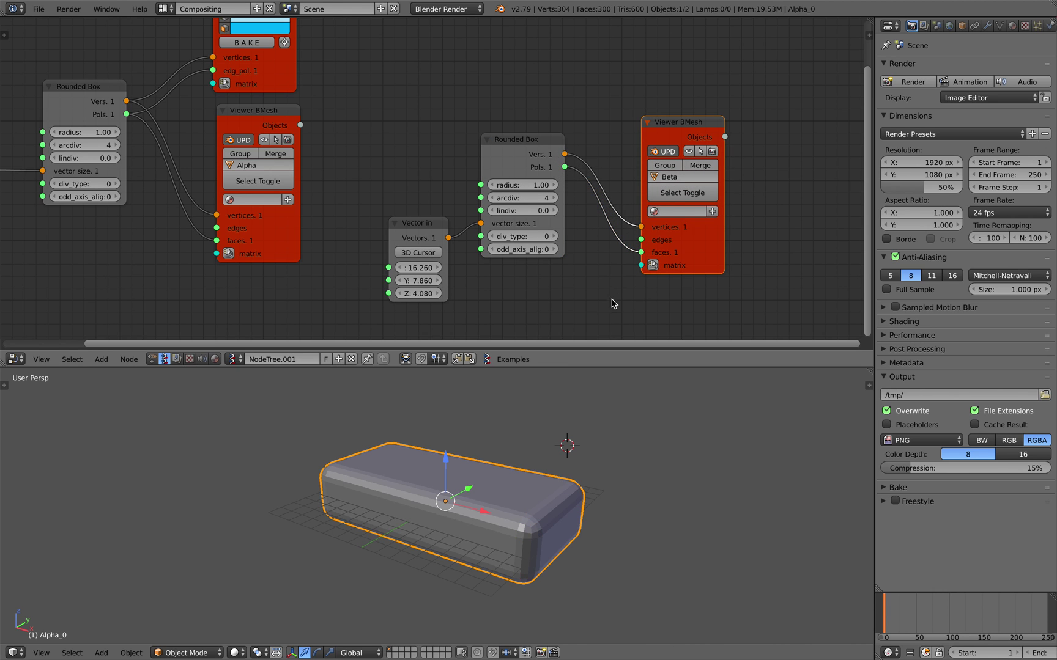
pyautogui.moveTo(523, 230); pyautogui.dragTo(493, 211, button='middle')
pyautogui.hotkey('ctrl', 's')
pyautogui.click(517, 212)
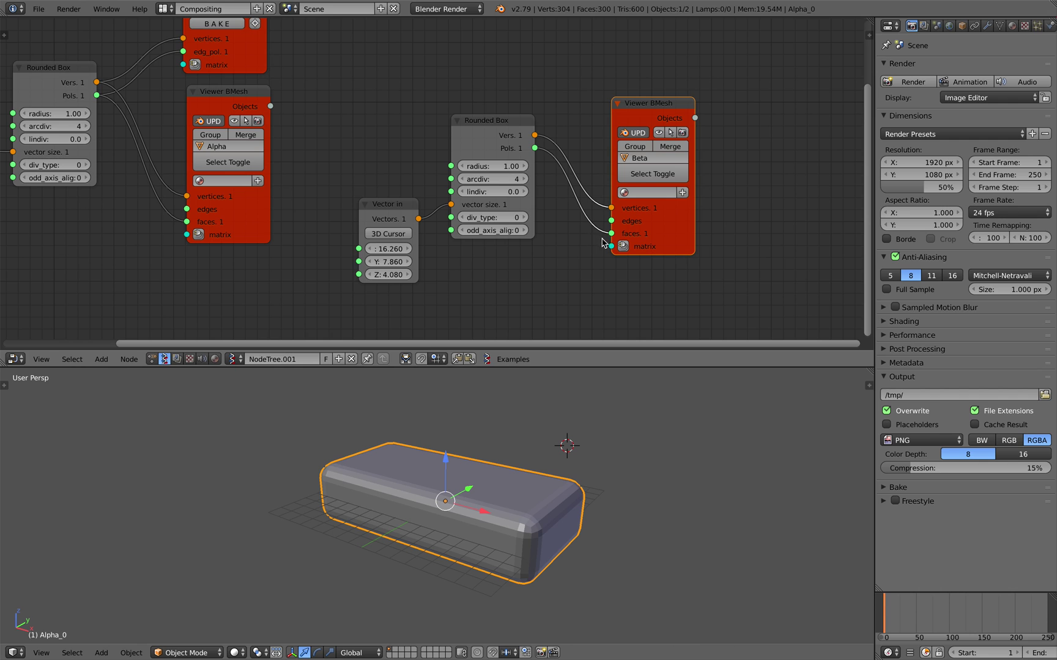
# - Add a Matrix in node linked to the Beta viewer's matrix input, set its Y location to -3.540, and save the file
pyautogui.click(622, 246)
pyautogui.moveTo(452, 157); pyautogui.dragTo(503, 253)
pyautogui.moveTo(503, 253); pyautogui.dragTo(507, 214, button='middle')
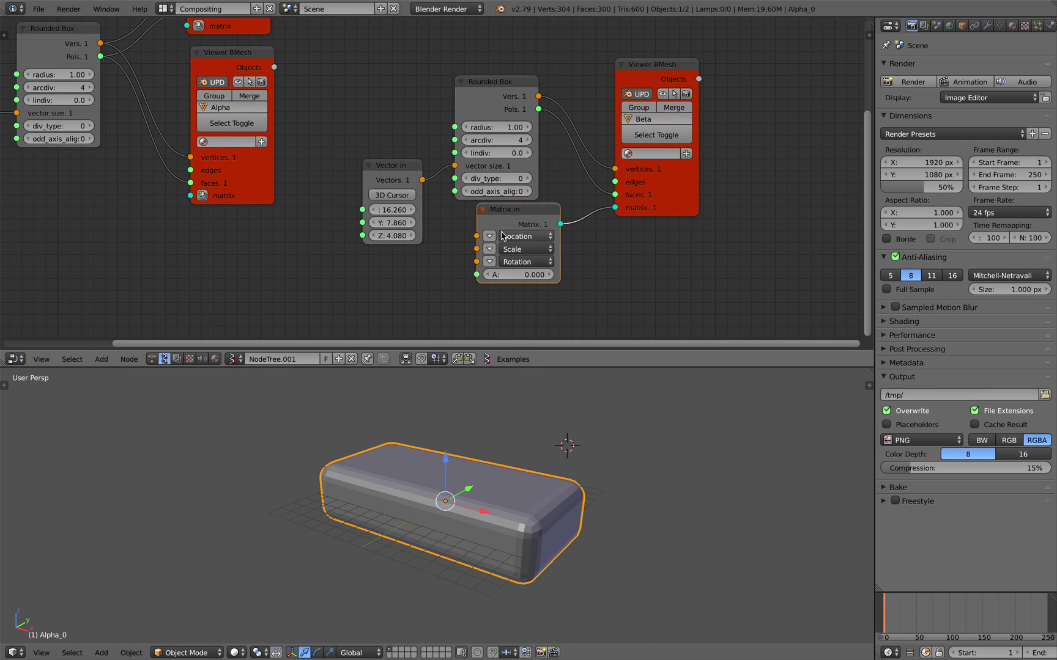
pyautogui.moveTo(507, 214); pyautogui.dragTo(460, 269)
pyautogui.hotkey('ctrl', 's')
pyautogui.click(459, 255)
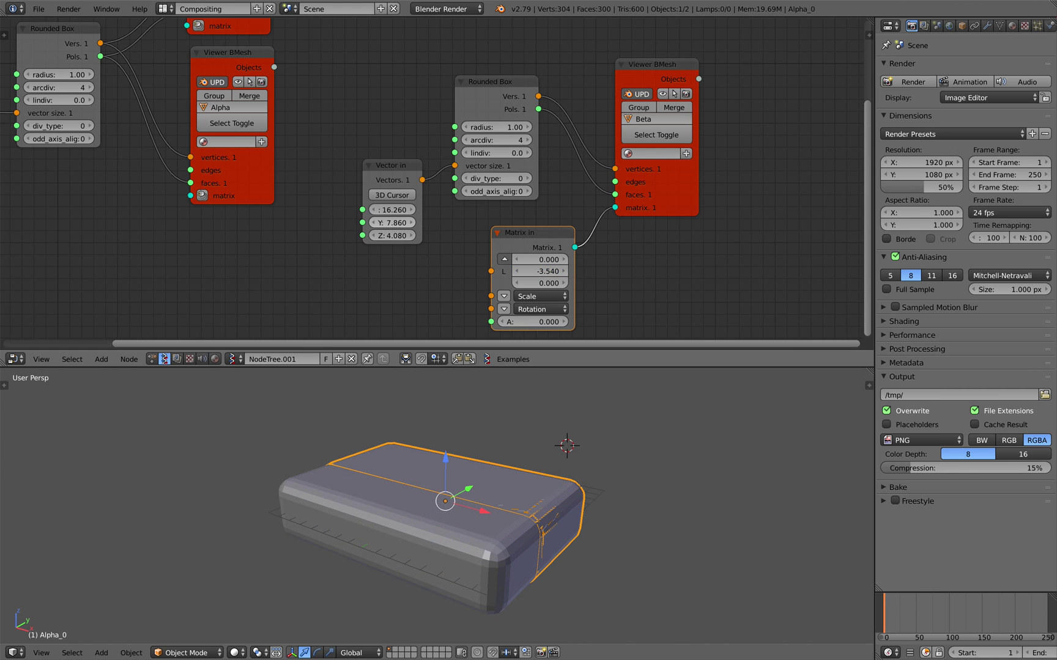
# - Set the Beta box's Vector in size to X 8.160, Y 8.280, Z 6.660, and save the file
pyautogui.moveTo(393, 223); pyautogui.dragTo(422, 236)
pyautogui.moveTo(578, 477); pyautogui.dragTo(518, 500, button='middle')
pyautogui.hotkey('ctrl', 's')
pyautogui.click(562, 482)
# - Save the file again and select the Alpha box in the 3D viewport
pyautogui.press('a')
pyautogui.hotkey('ctrl', 's')
pyautogui.click(556, 454)
pyautogui.hotkey('ctrl', 's')
pyautogui.click(492, 483)
pyautogui.rightClick(519, 498)
# - Split the properties editor horizontally and turn its upper part into an Outliner
pyautogui.moveTo(1051, 20); pyautogui.dragTo(1035, 190)
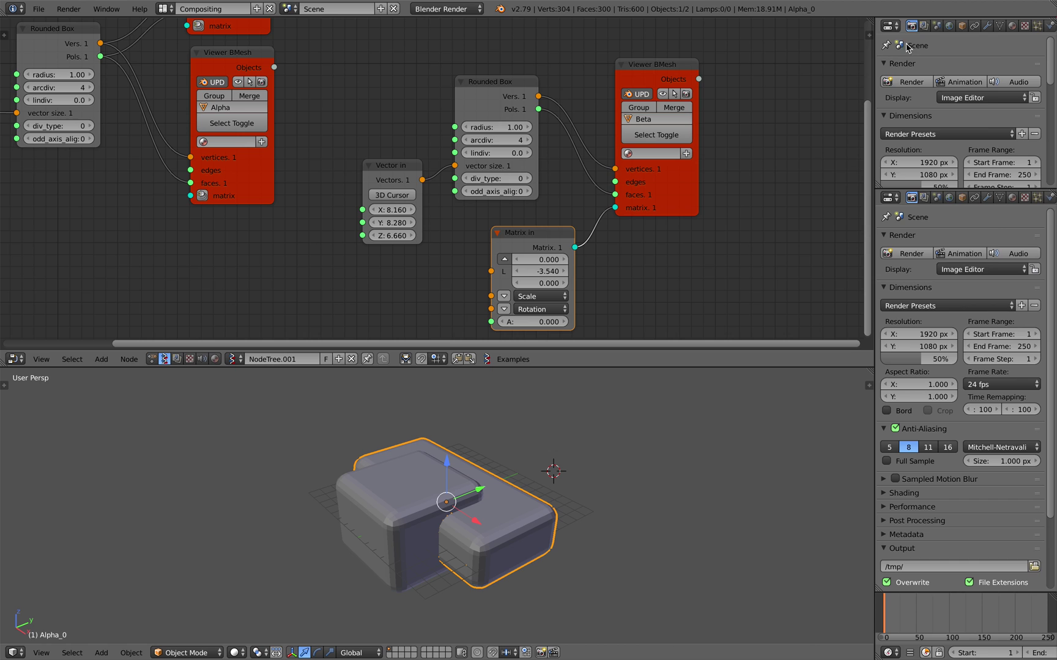
pyautogui.click(889, 25)
pyautogui.click(922, 228)
pyautogui.moveTo(727, 457); pyautogui.dragTo(738, 457, button='middle')
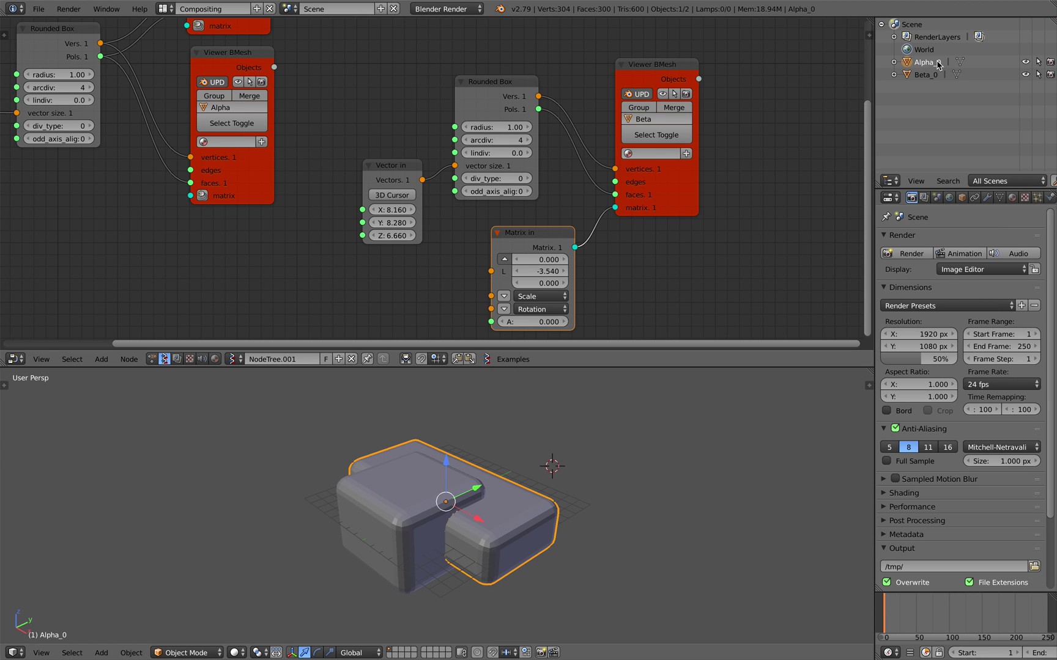
# - Set the Y size in the Alpha box's Vector in node to 11.580
pyautogui.moveTo(748, 190); pyautogui.dragTo(698, 151, button='middle')
pyautogui.scroll(-2, 698, 159)
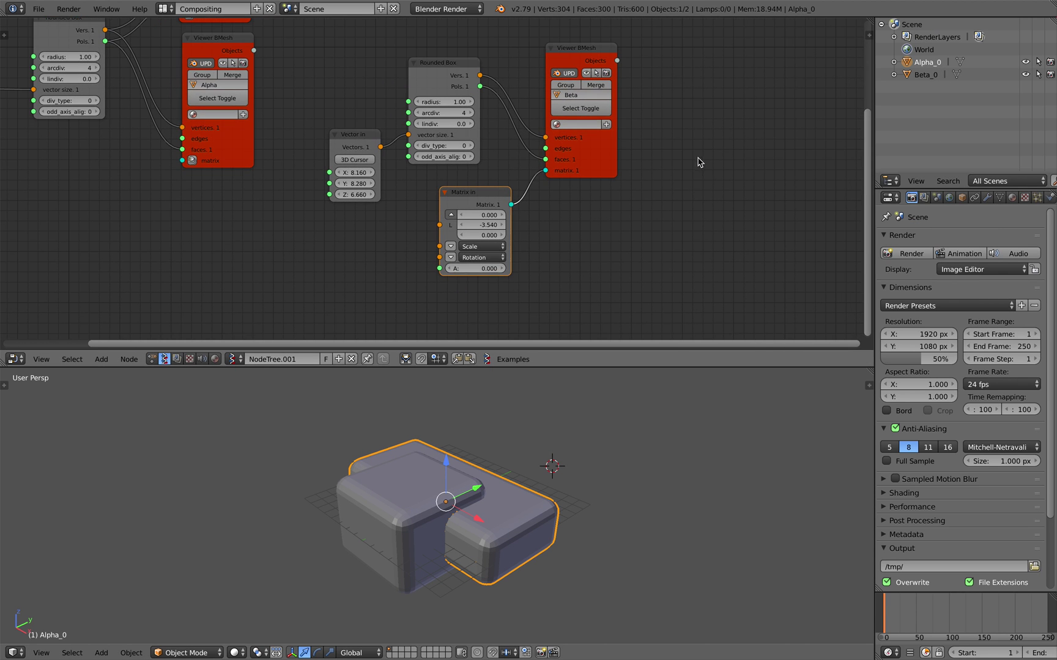
pyautogui.moveTo(656, 503); pyautogui.dragTo(648, 472, button='middle')
pyautogui.keyDown('shift'); pyautogui.moveTo(636, 474); pyautogui.dragTo(618, 488, button='middle'); pyautogui.keyUp('shift')
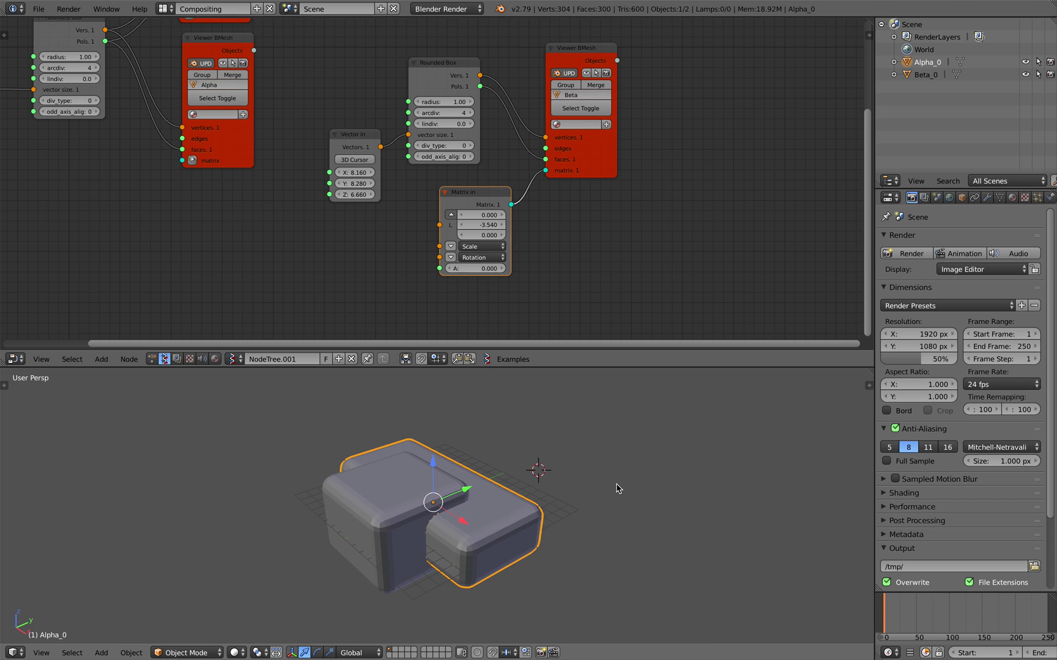
pyautogui.scroll(-4, 438, 278)
pyautogui.moveTo(442, 273); pyautogui.dragTo(524, 307, button='middle')
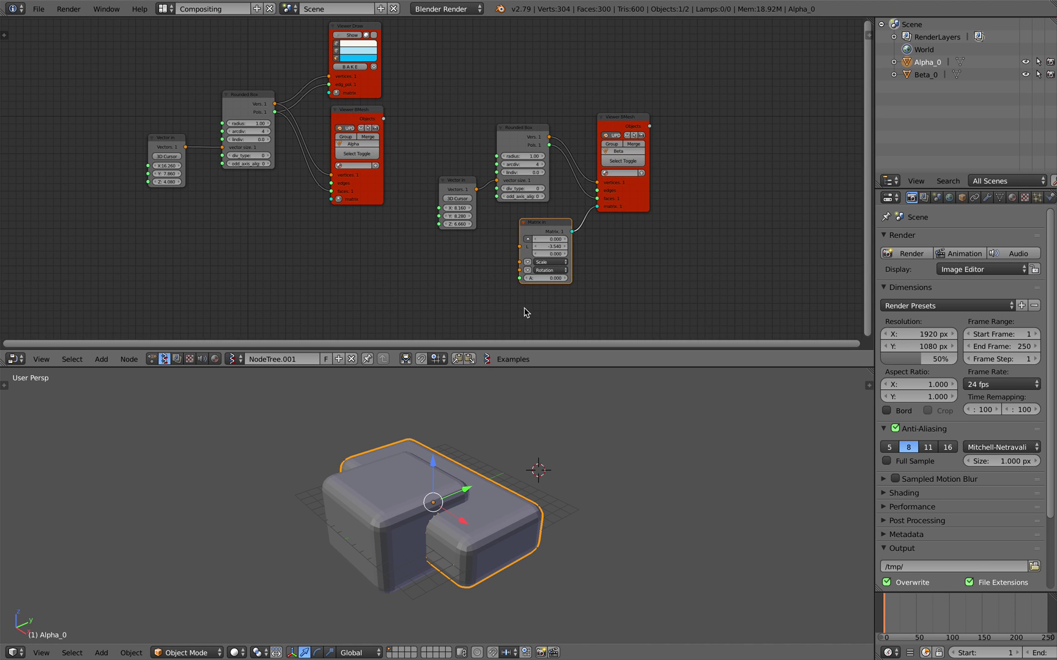
pyautogui.scroll(3, 439, 260)
pyautogui.moveTo(97, 173); pyautogui.dragTo(136, 173)
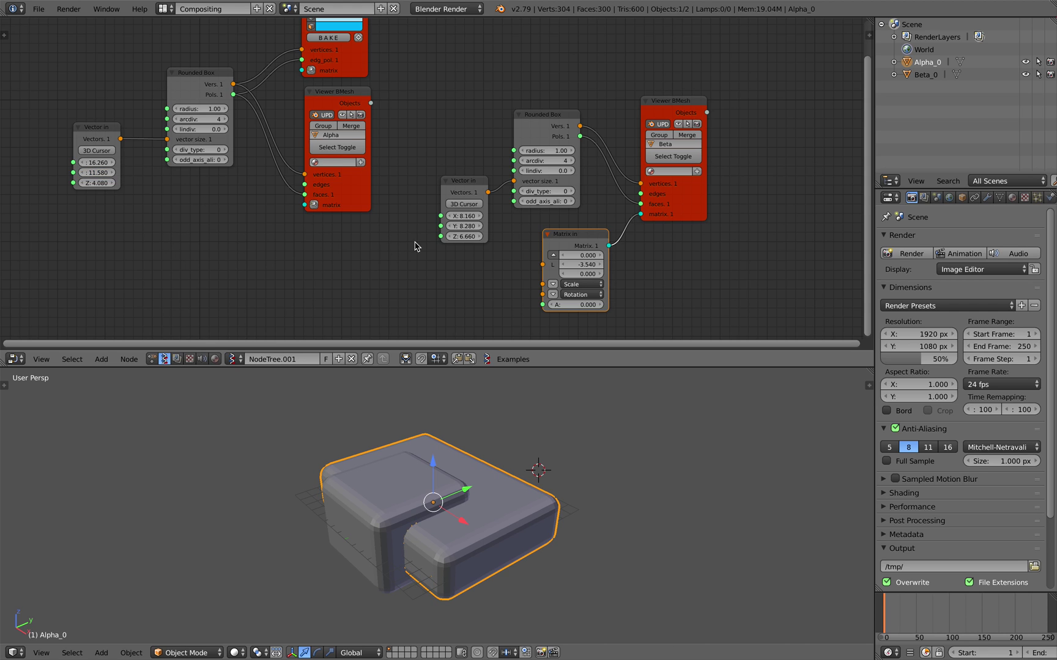
# - Set the Beta box's Vector in size to X 7.260, Y 9.180, Z 6.180 and its Matrix in Z location to 2.580
pyautogui.moveTo(464, 215)
pyautogui.mouseDown()
pyautogui.moveTo(450, 216)
pyautogui.moveTo(468, 226)
pyautogui.moveTo(464, 237)
pyautogui.moveTo(466, 216)
pyautogui.moveTo(475, 226)
pyautogui.moveTo(466, 237)
pyautogui.moveTo(462, 217)
pyautogui.mouseUp()
pyautogui.moveTo(573, 276); pyautogui.dragTo(586, 276)
pyautogui.moveTo(566, 525); pyautogui.dragTo(531, 498, button='middle')
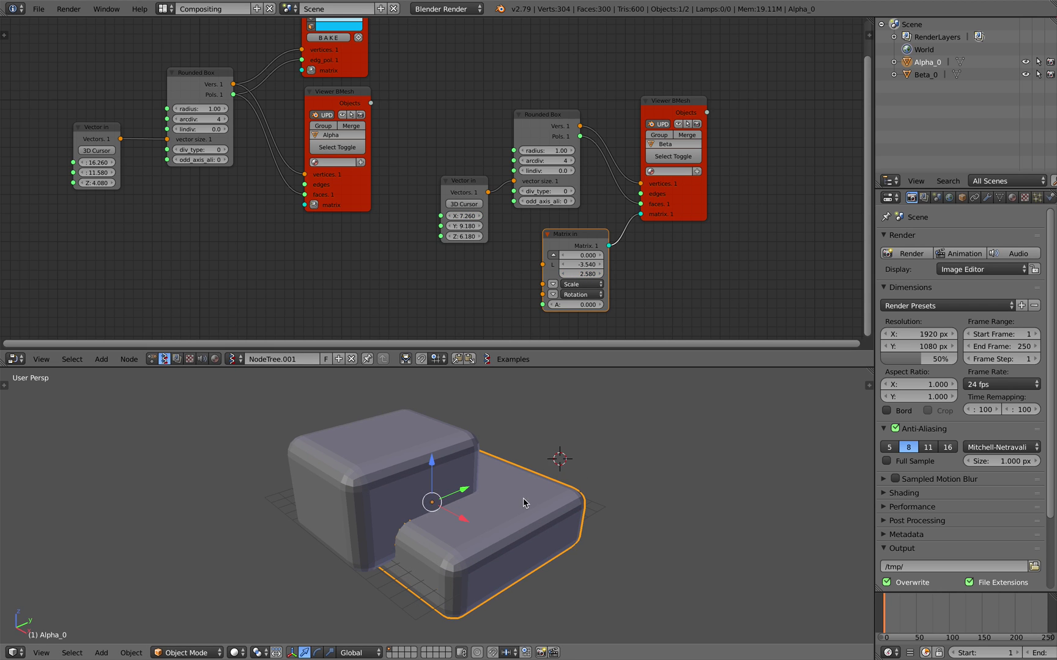
# - Add a Boolean modifier to Alpha_0 and choose Beta_0 as its object
pyautogui.click(1000, 198)
pyautogui.click(986, 197)
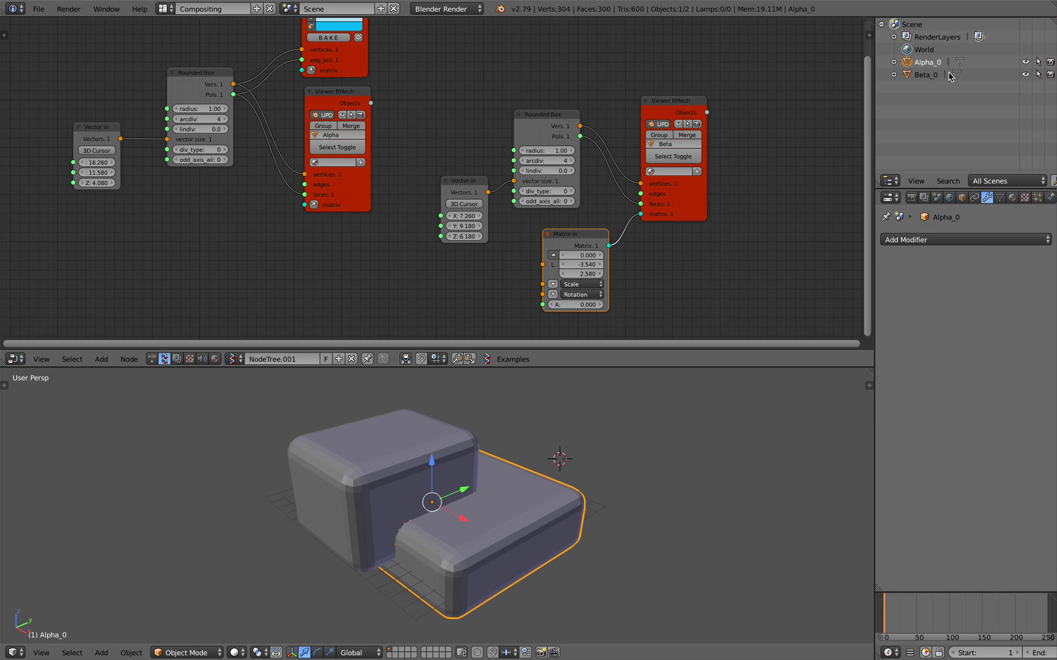
pyautogui.click(972, 240)
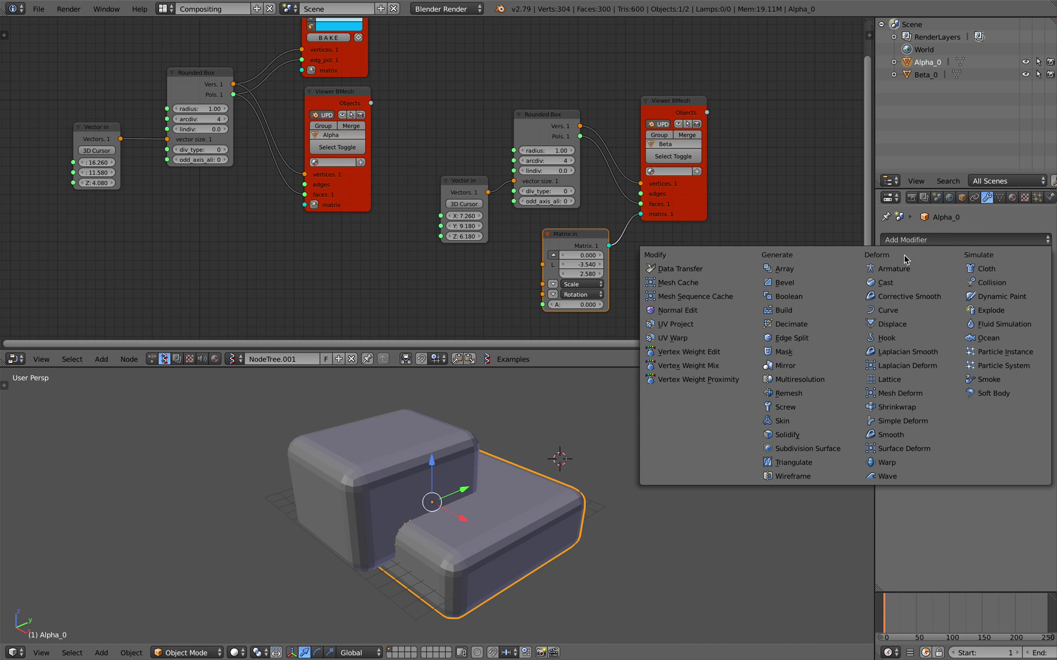
pyautogui.click(837, 298)
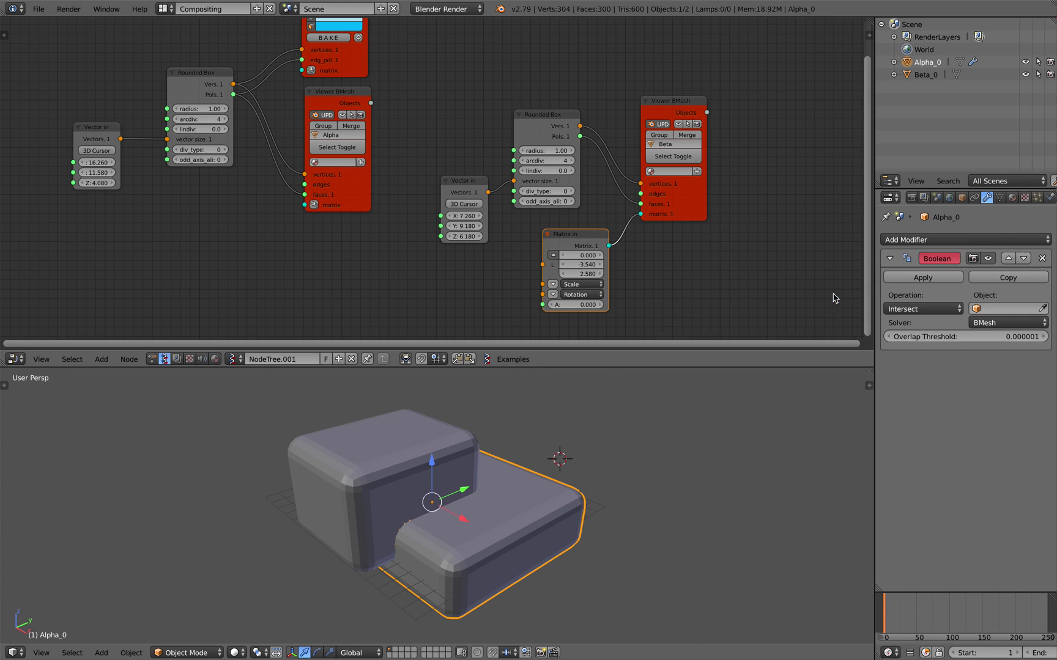
pyautogui.click(991, 310)
pyautogui.click(935, 325)
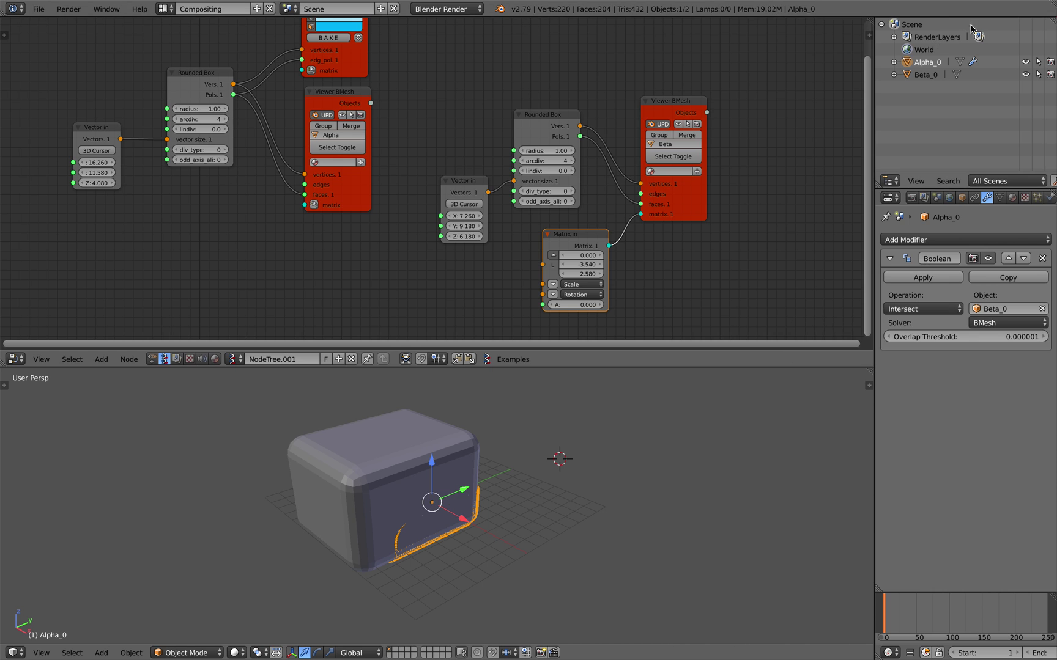
# - Hide Beta_0 to examine the Boolean result on Alpha_0 from another angle, and show Beta_0 again
pyautogui.click(1025, 74)
pyautogui.moveTo(701, 467); pyautogui.dragTo(597, 461, button='middle')
pyautogui.moveTo(452, 480)
pyautogui.mouseDown(button='middle')
pyautogui.moveTo(424, 488)
pyautogui.moveTo(514, 474)
pyautogui.moveTo(465, 494)
pyautogui.mouseUp(button='middle')
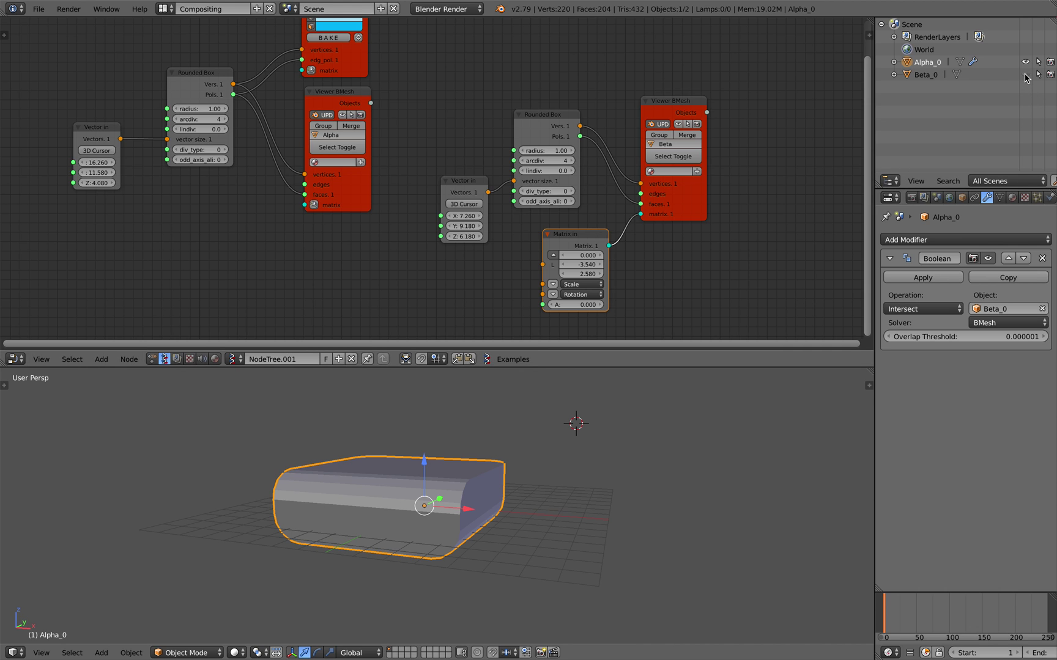
pyautogui.click(1026, 74)
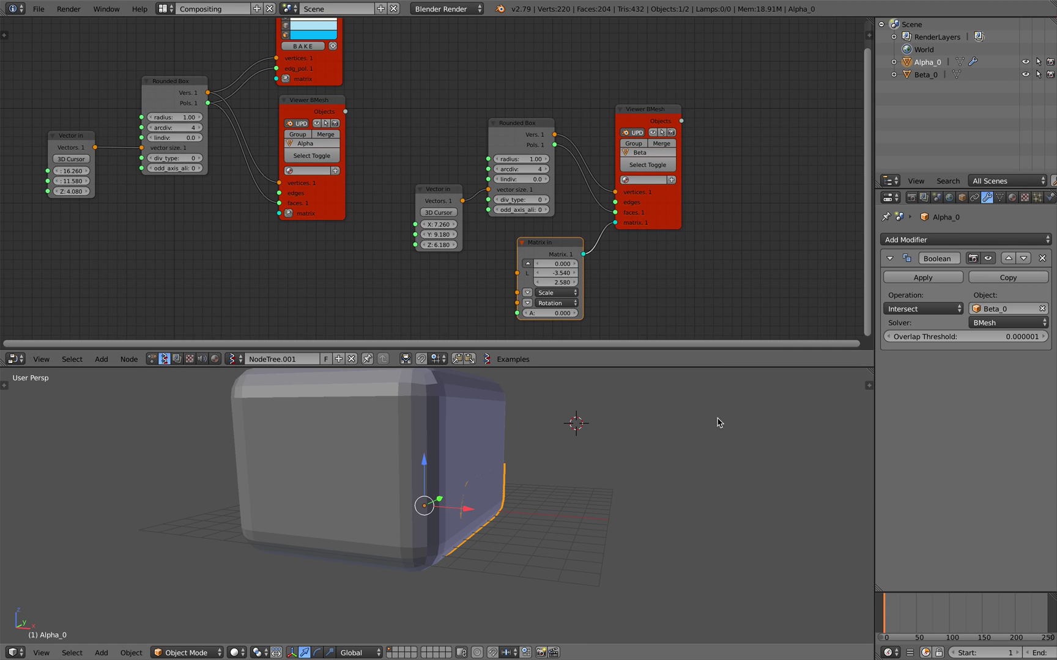
# - Select the Beta_0 box and set its maximum draw type to Wire
pyautogui.rightClick(437, 429)
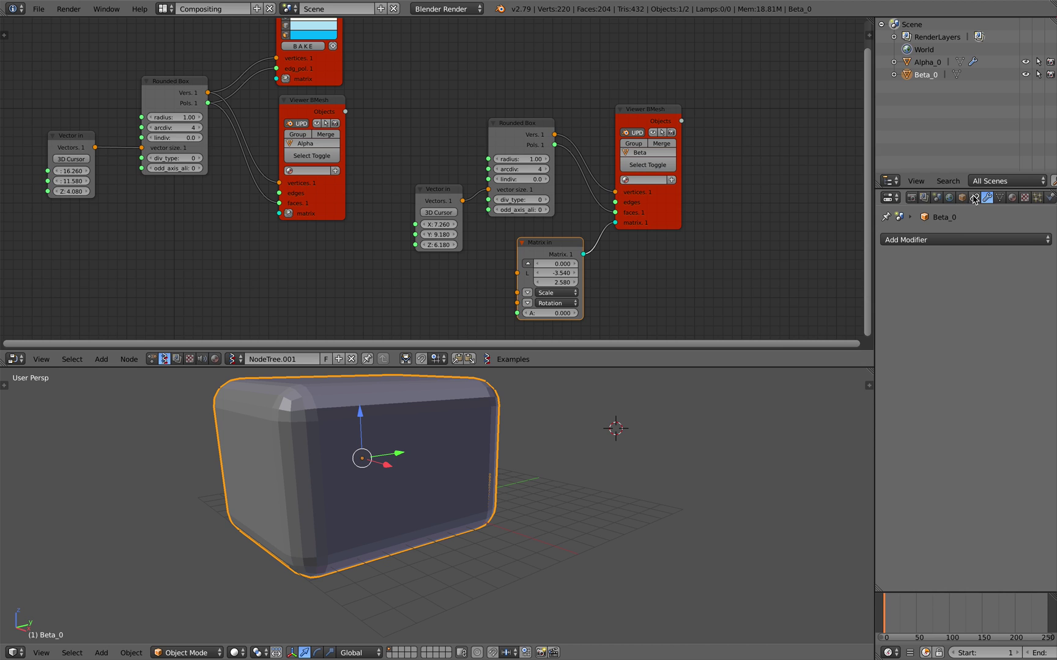
pyautogui.click(968, 239)
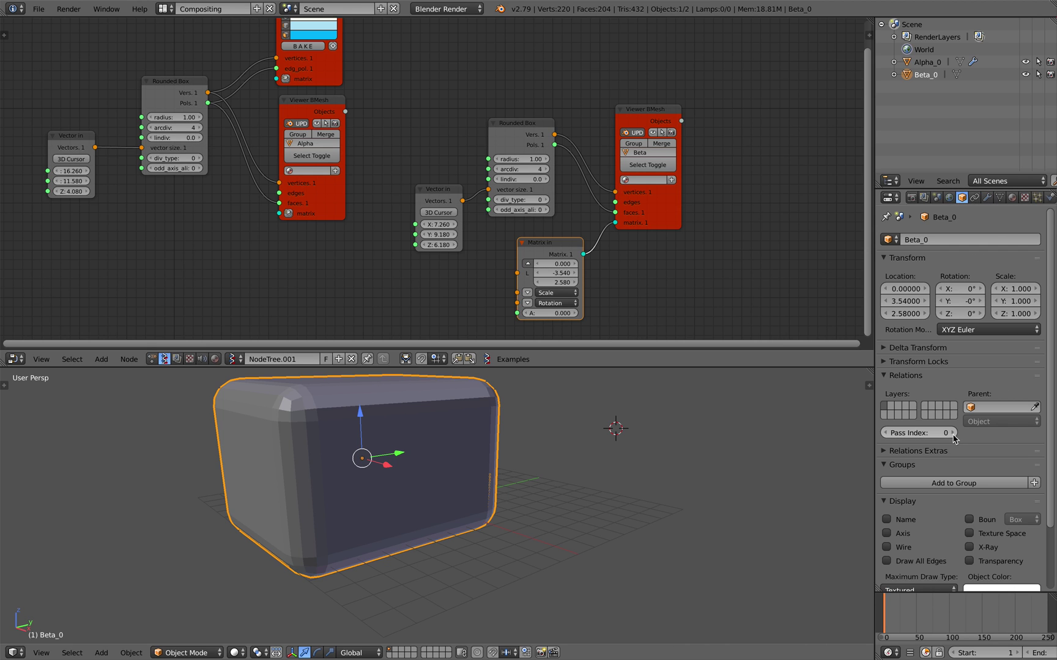
pyautogui.scroll(-2, 934, 570)
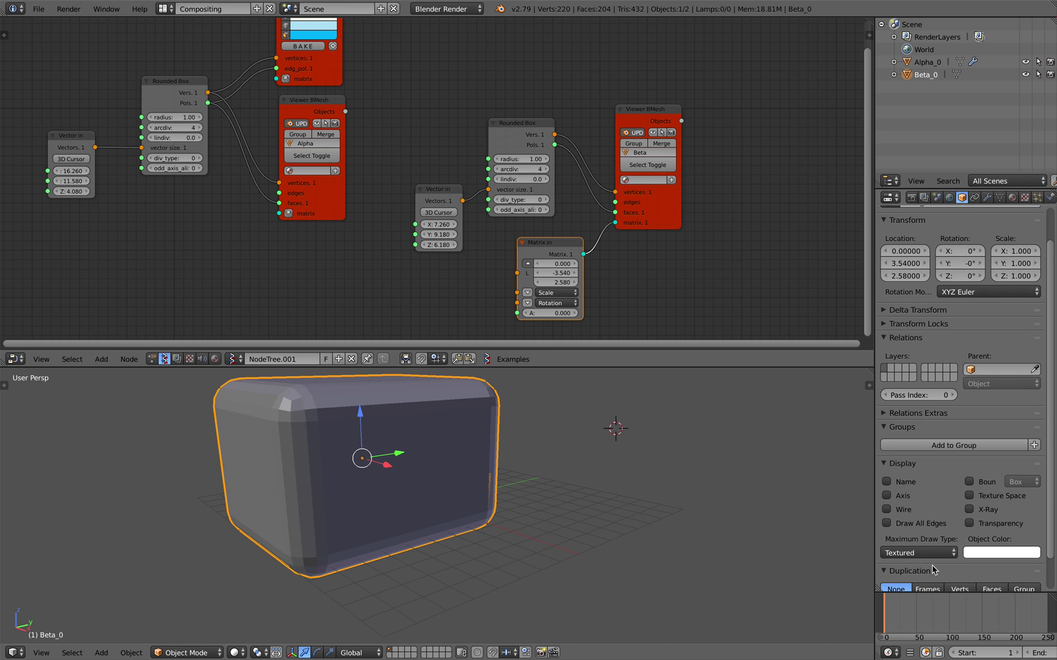
pyautogui.click(912, 524)
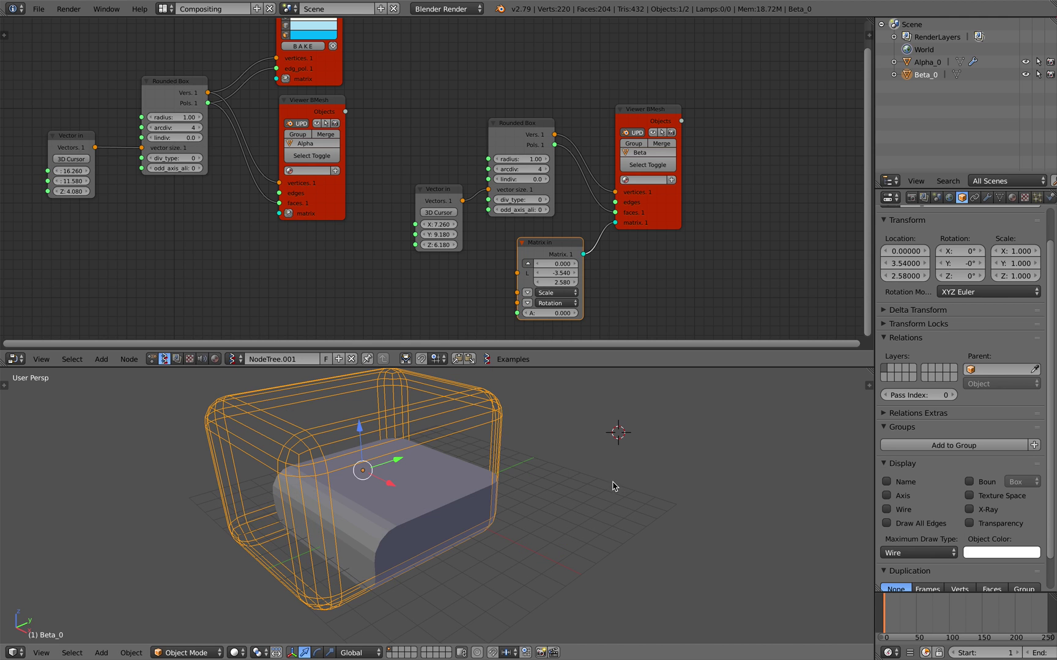
# - Select Alpha_0 and change its Boolean modifier's operation to Difference
pyautogui.rightClick(445, 486)
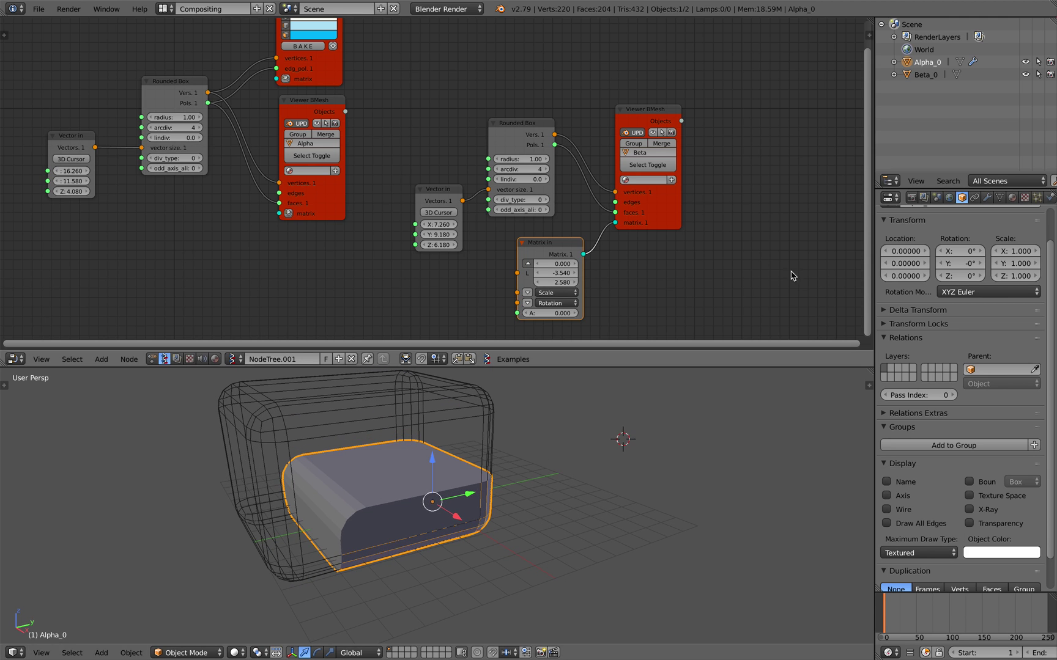
pyautogui.click(987, 197)
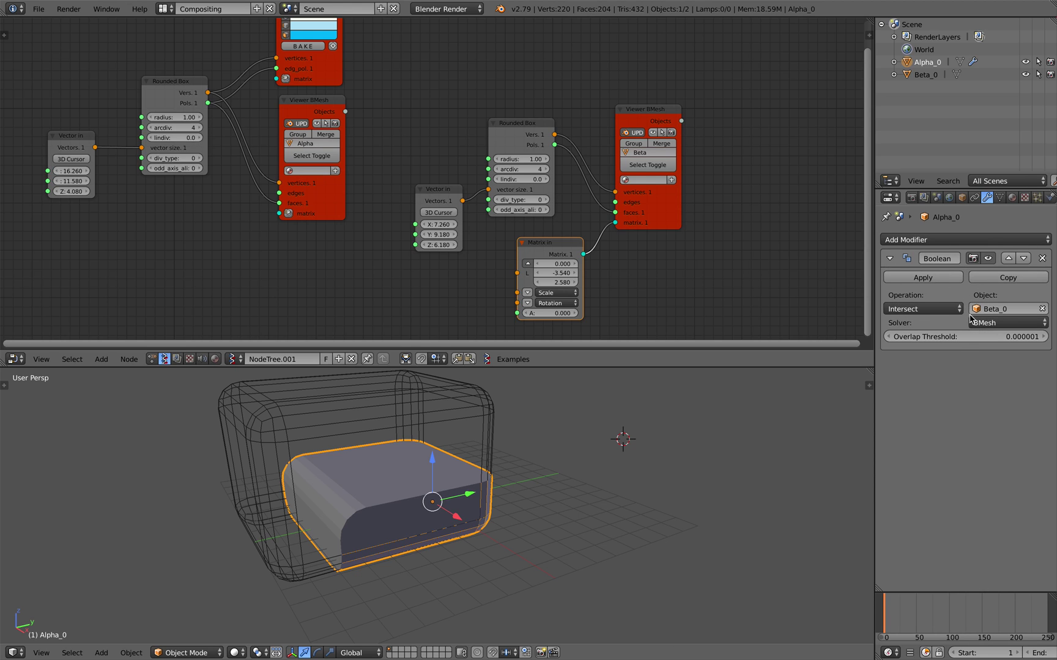
pyautogui.click(948, 312)
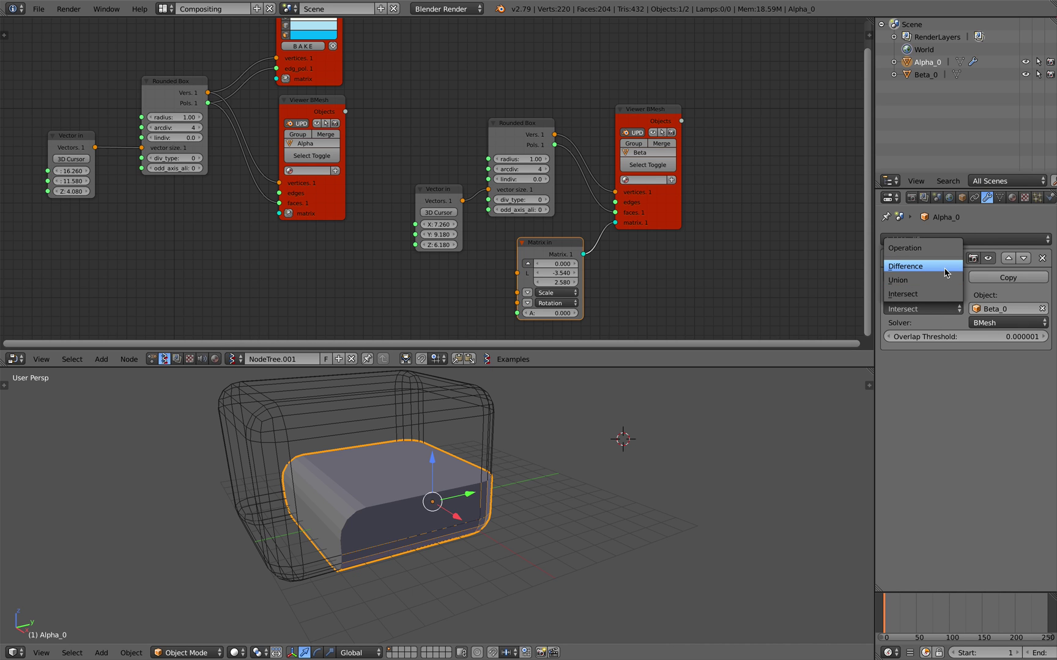
pyautogui.click(923, 267)
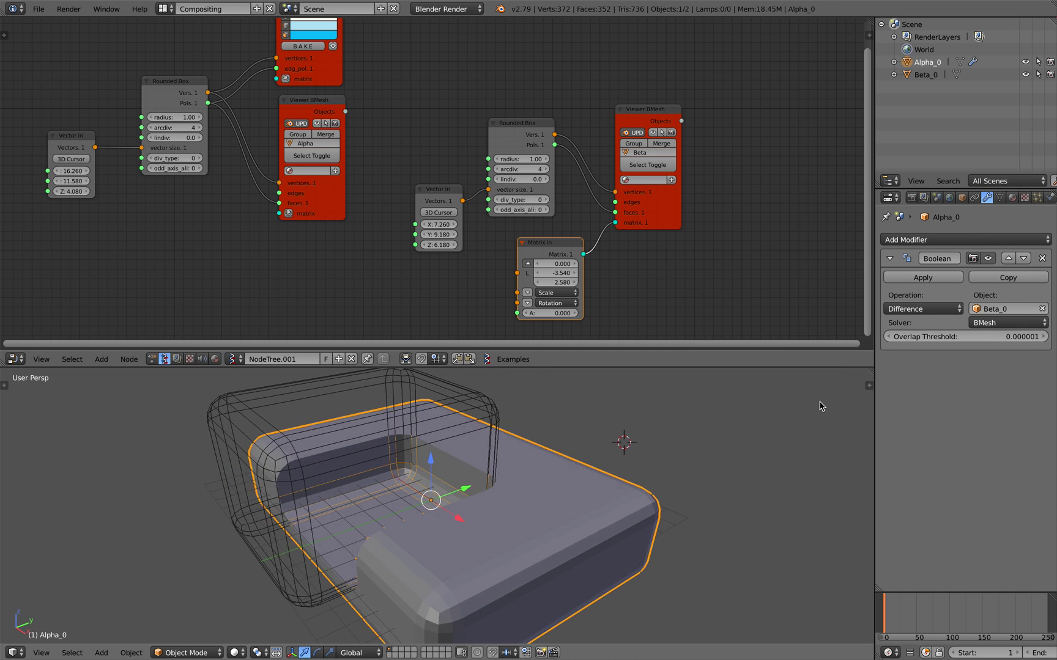
pyautogui.scroll(-2, 820, 406)
pyautogui.scroll(-1, 615, 356)
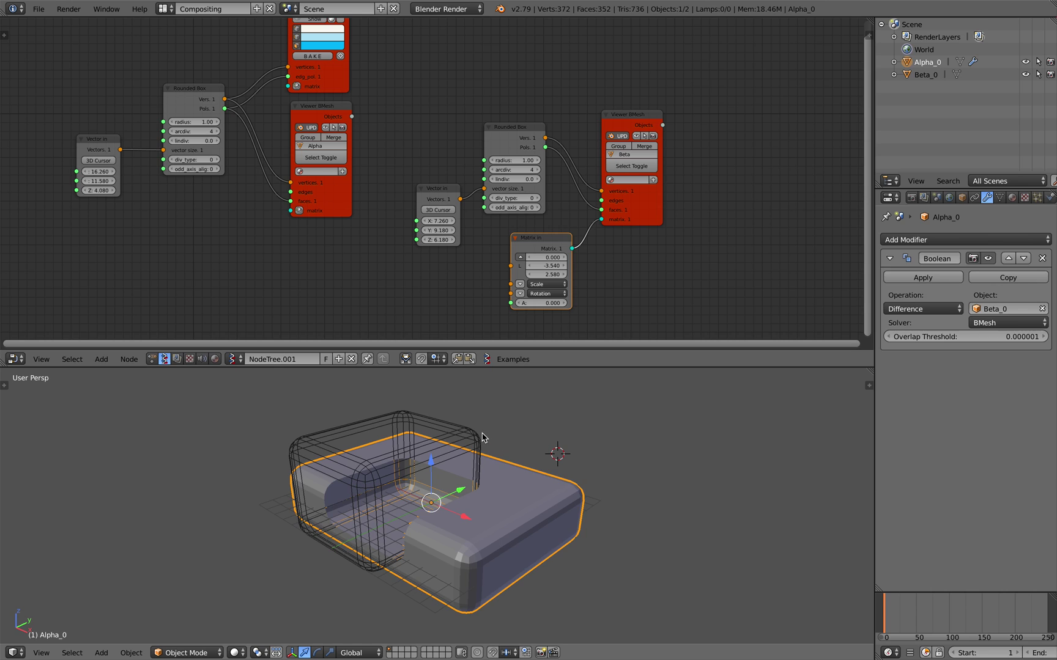
# - Make Beta_0 the active object, clear the selection in the 3D viewport, and save the file
pyautogui.rightClick(482, 433)
pyautogui.moveTo(505, 428); pyautogui.dragTo(524, 420, button='middle')
pyautogui.press('a')
pyautogui.hotkey('ctrl', 's')
pyautogui.click(441, 443)
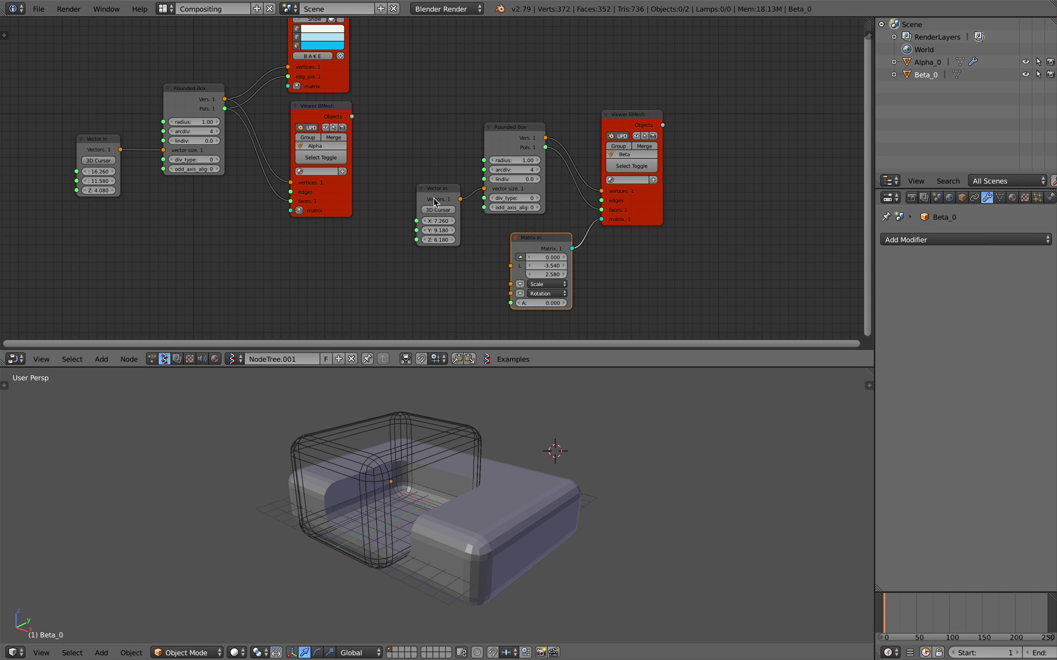
# - Set the Beta Rounded Box node's radius to 1.02 and save the file
pyautogui.moveTo(433, 199); pyautogui.dragTo(482, 171, button='middle')
pyautogui.scroll(2, 454, 200)
pyautogui.hotkey('ctrl', 's')
pyautogui.click(474, 203)
pyautogui.hotkey('ctrl', 's')
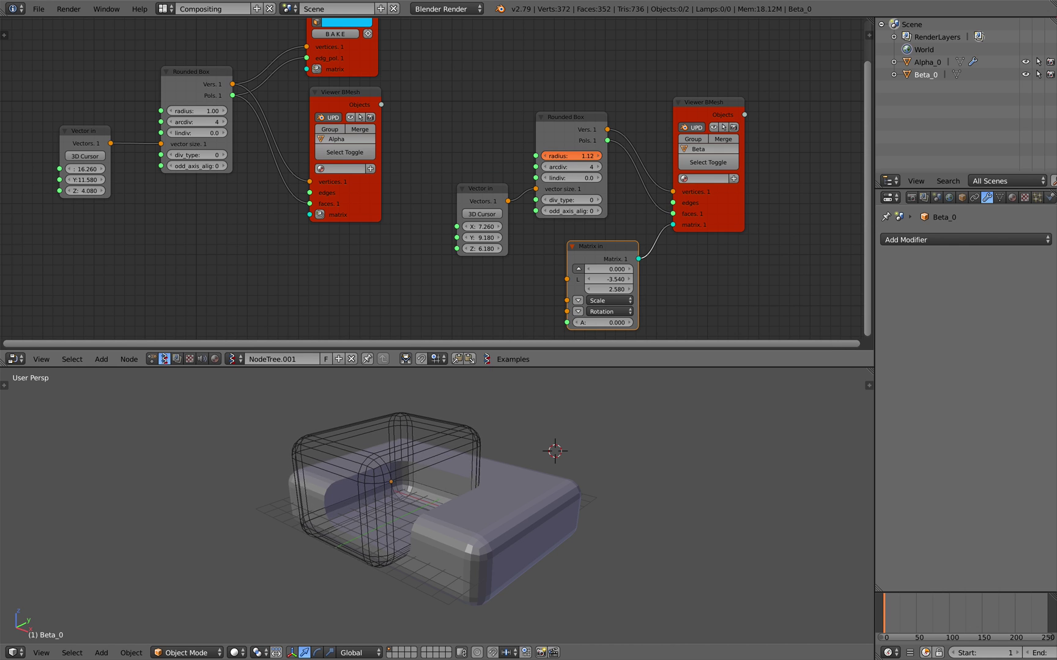
pyautogui.moveTo(571, 156)
pyautogui.mouseDown()
pyautogui.moveTo(530, 156)
pyautogui.moveTo(565, 156)
pyautogui.mouseUp()
pyautogui.hotkey('ctrl', 's')
pyautogui.click(571, 158)
# - Set the X size in the Beta box's Vector in node to 9.600
pyautogui.moveTo(509, 535); pyautogui.dragTo(564, 520, button='middle')
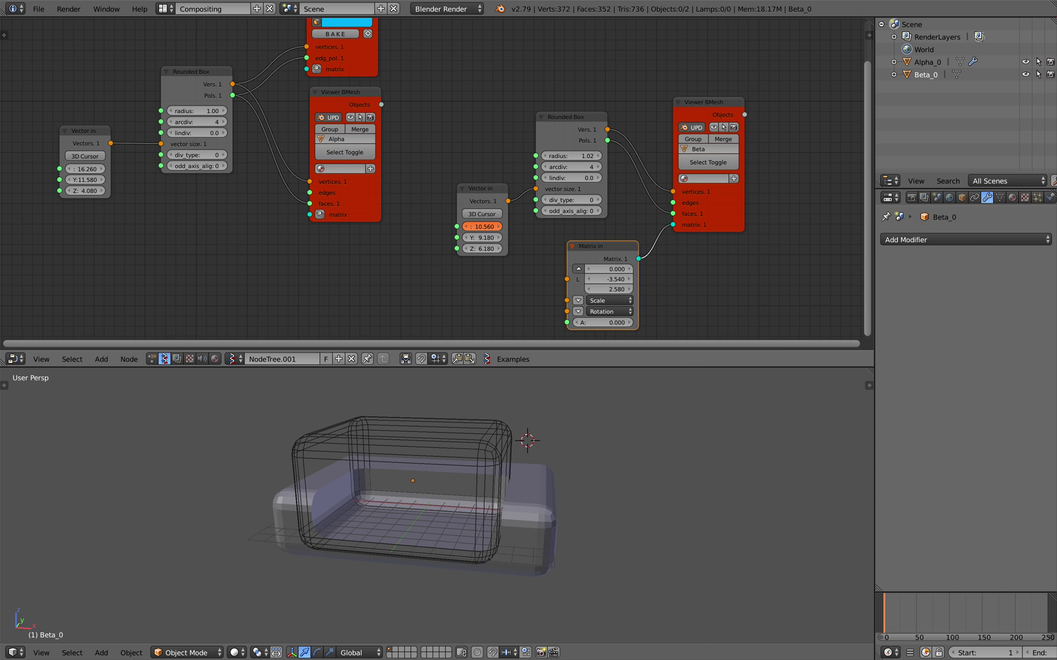
pyautogui.moveTo(482, 227); pyautogui.dragTo(527, 227)
pyautogui.moveTo(519, 437); pyautogui.dragTo(483, 403, button='middle')
pyautogui.moveTo(481, 226); pyautogui.dragTo(487, 227)
# - Set the Y size in the Beta box's Vector in node to 23.760
pyautogui.moveTo(603, 455); pyautogui.dragTo(561, 471, button='middle')
pyautogui.scroll(-2, 562, 471)
pyautogui.moveTo(481, 226); pyautogui.dragTo(532, 238)
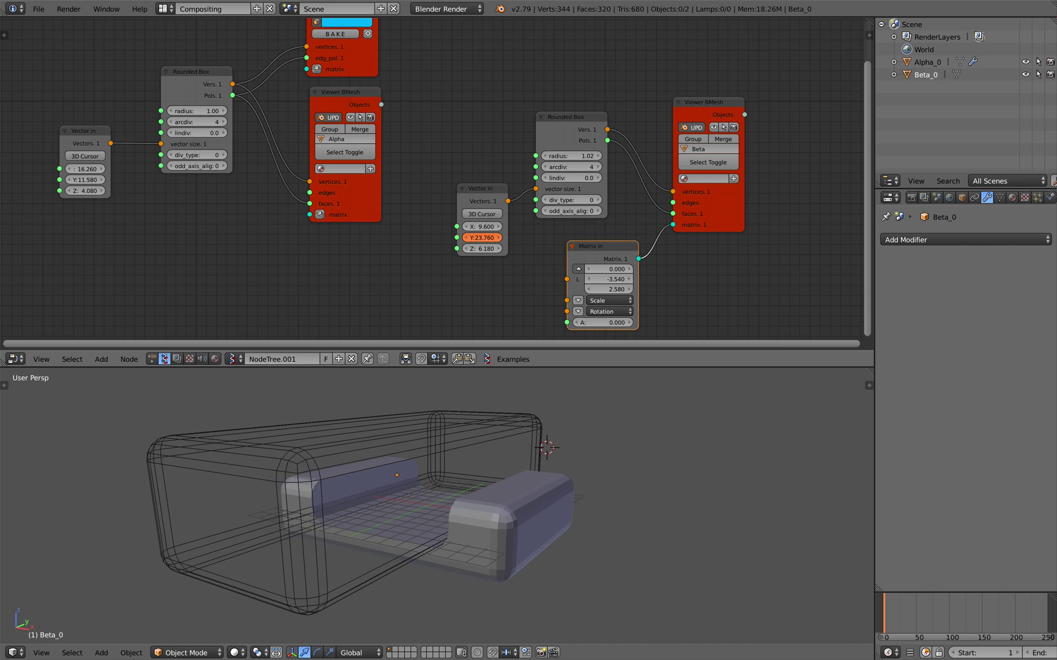
# - Save the file and set the Y size in the Beta box's Vector in node to 10.800
pyautogui.moveTo(490, 483); pyautogui.dragTo(470, 543, button='middle')
pyautogui.hotkey('ctrl', 's')
pyautogui.click(568, 514)
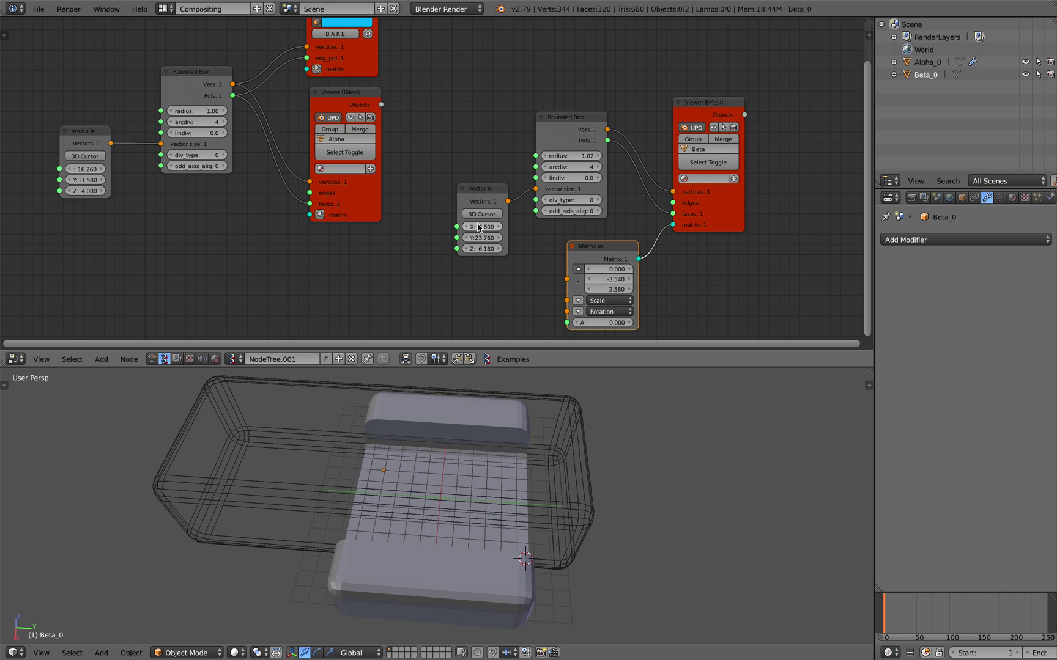
pyautogui.moveTo(481, 237); pyautogui.dragTo(431, 238)
pyautogui.moveTo(648, 421); pyautogui.dragTo(609, 428, button='middle')
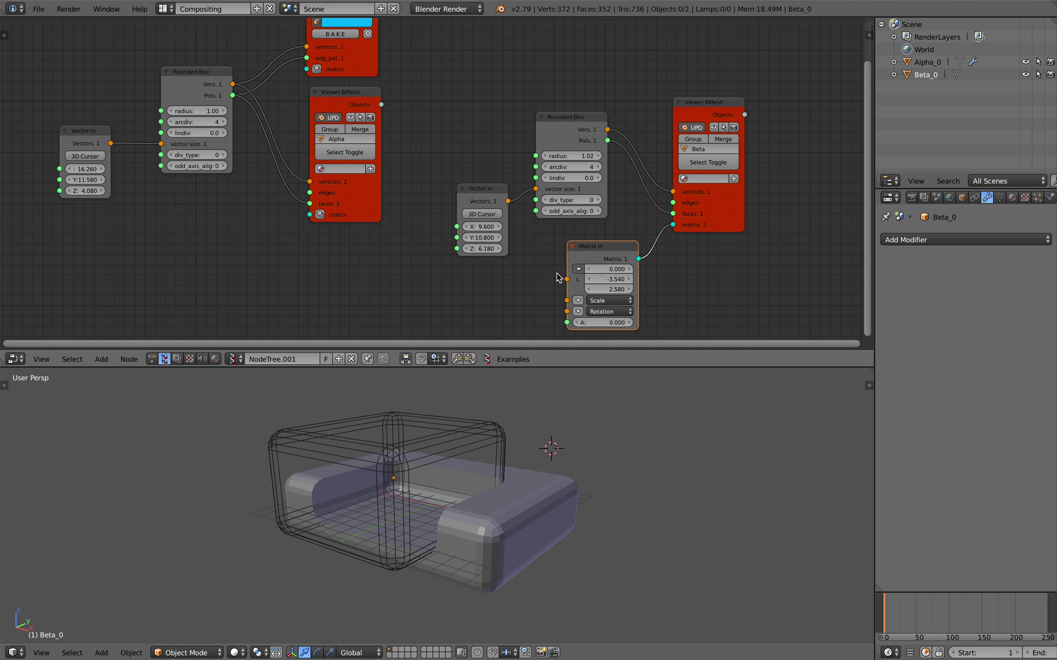
# - Move the Beta box's node group beneath the Alpha box's nodes and save the file
pyautogui.scroll(-2, 556, 277)
pyautogui.moveTo(634, 261); pyautogui.dragTo(648, 266)
pyautogui.press('g')
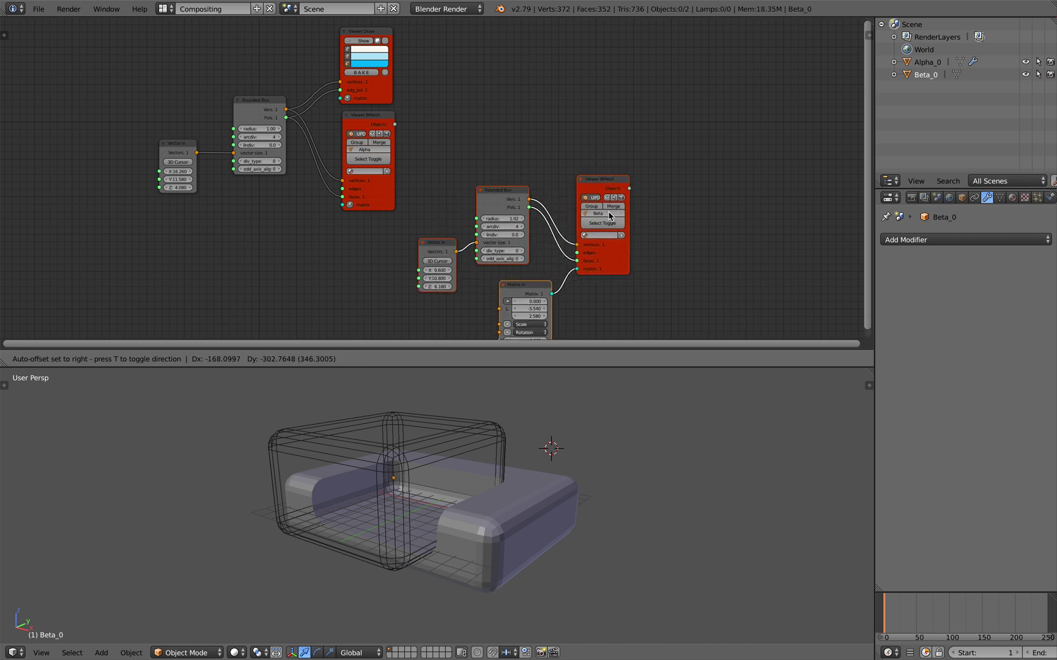
pyautogui.click(437, 236)
pyautogui.moveTo(441, 233); pyautogui.dragTo(458, 190, button='middle')
pyautogui.press('a')
pyautogui.hotkey('ctrl', 's')
pyautogui.click(456, 188)
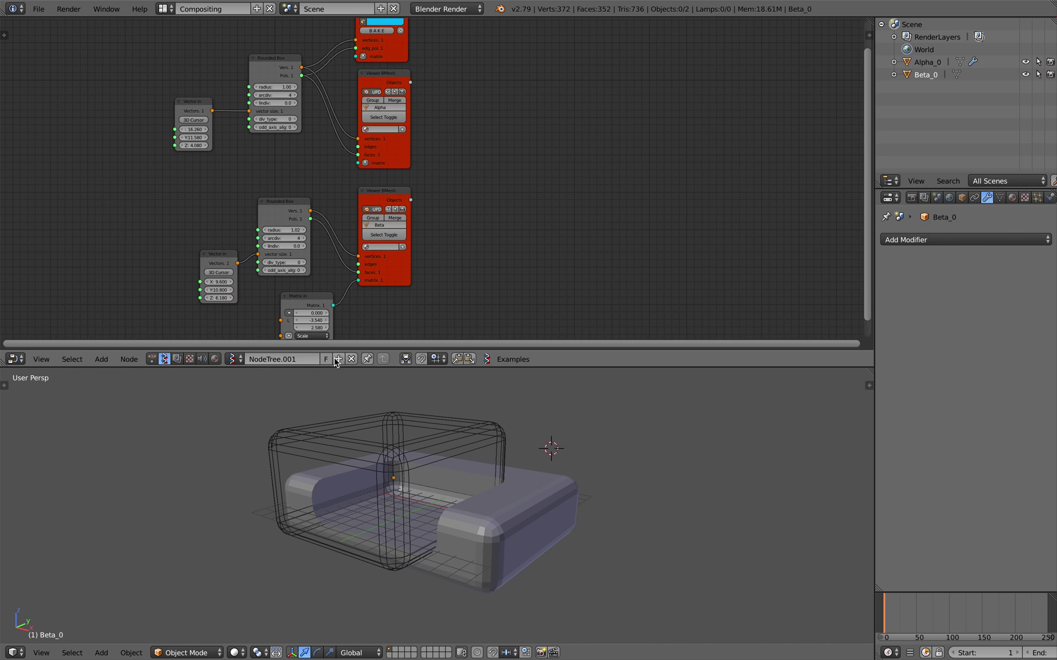
# - Save the project to the Desktop as a new version named roundedboxbool_002.blend
pyautogui.moveTo(526, 208); pyautogui.dragTo(510, 217, button='middle')
pyautogui.click(38, 9)
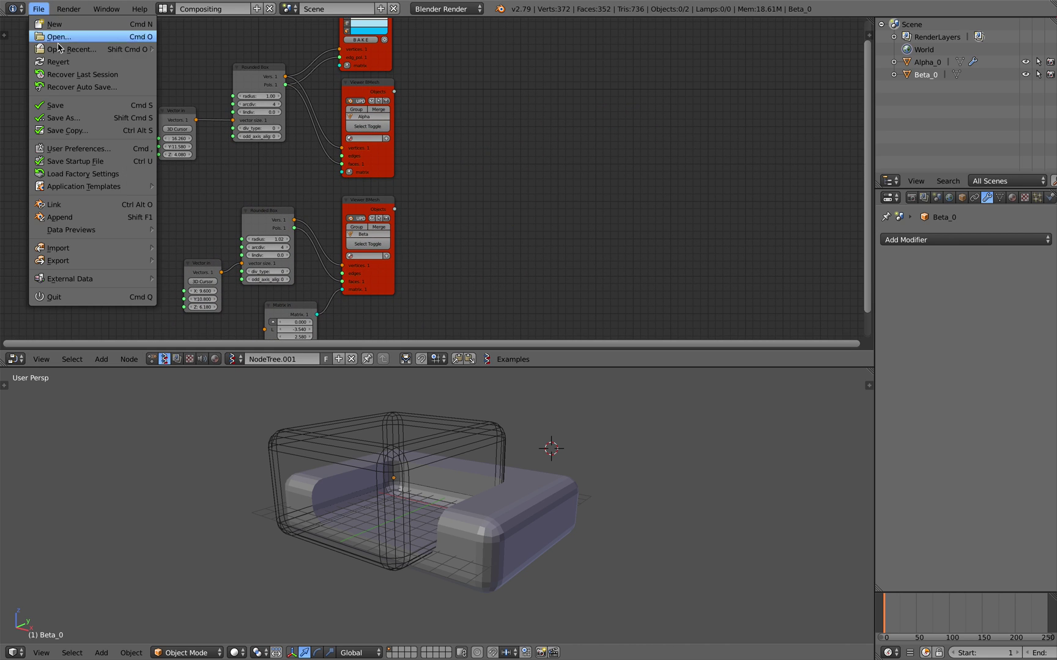
pyautogui.click(67, 118)
pyautogui.click(971, 56)
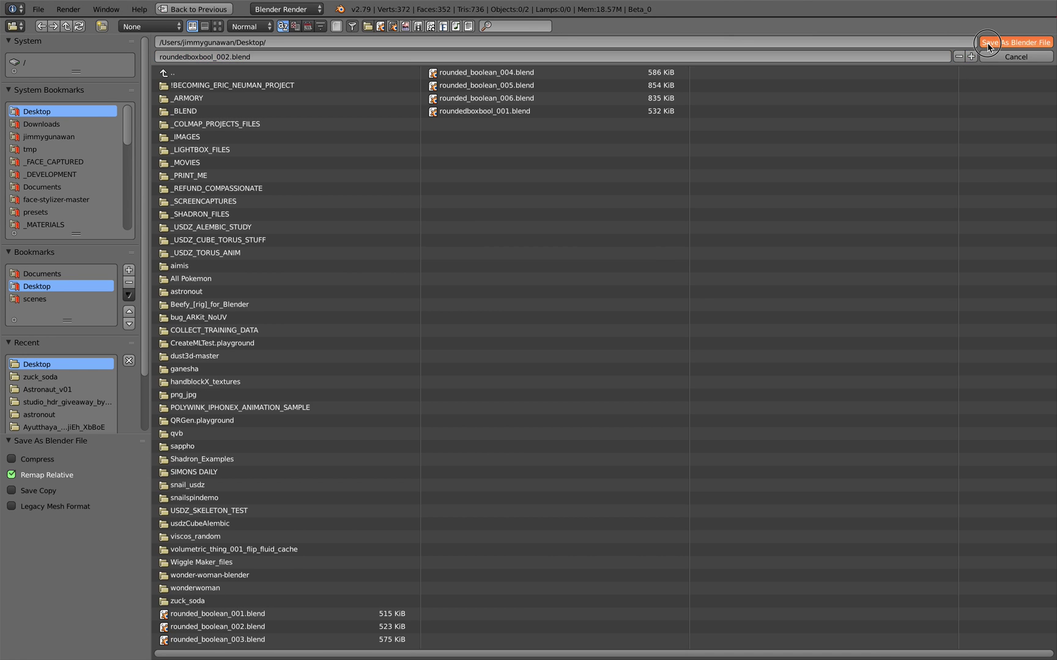
pyautogui.click(1015, 42)
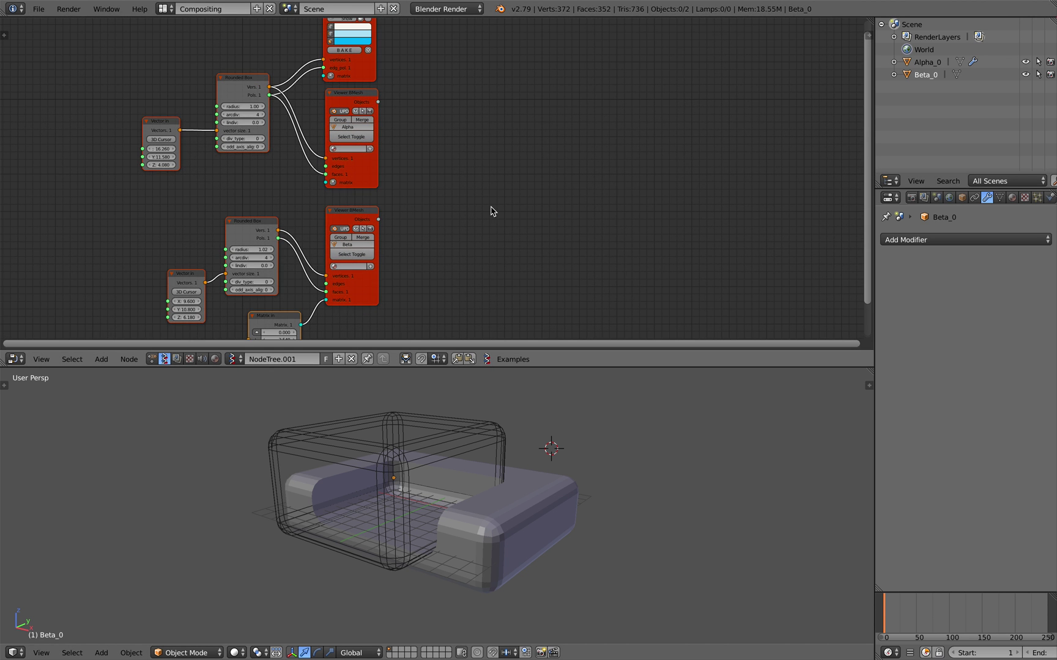
# - Duplicate the Beta box's Vector in and Rounded Box nodes and place the copies beside the Beta viewer
pyautogui.press('a')
pyautogui.moveTo(477, 192); pyautogui.dragTo(489, 159, button='middle')
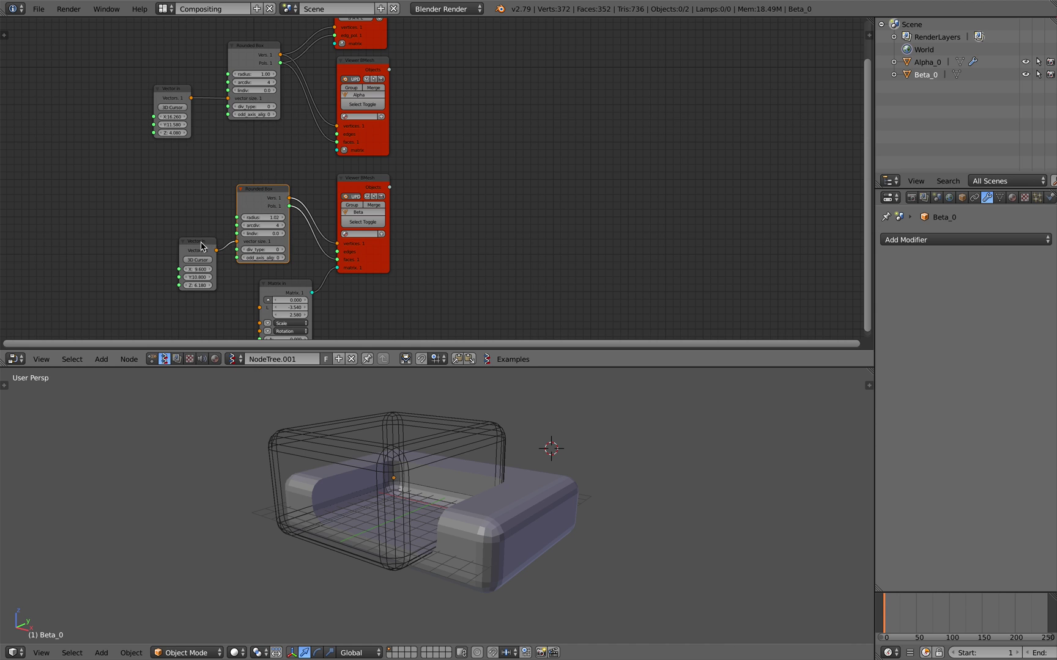
pyautogui.hotkey('shift', 'd')
pyautogui.click(544, 235)
pyautogui.scroll(1, 617, 139)
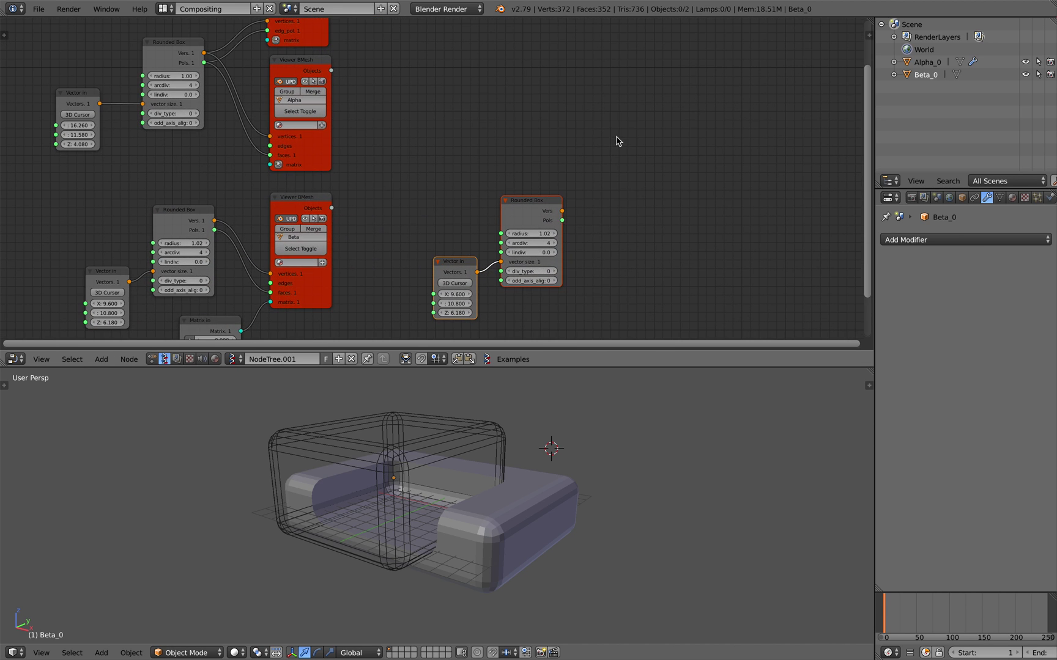
# - Add a Viewer BMesh node beside the duplicated Rounded Box node
pyautogui.hotkey('alt', 'space')
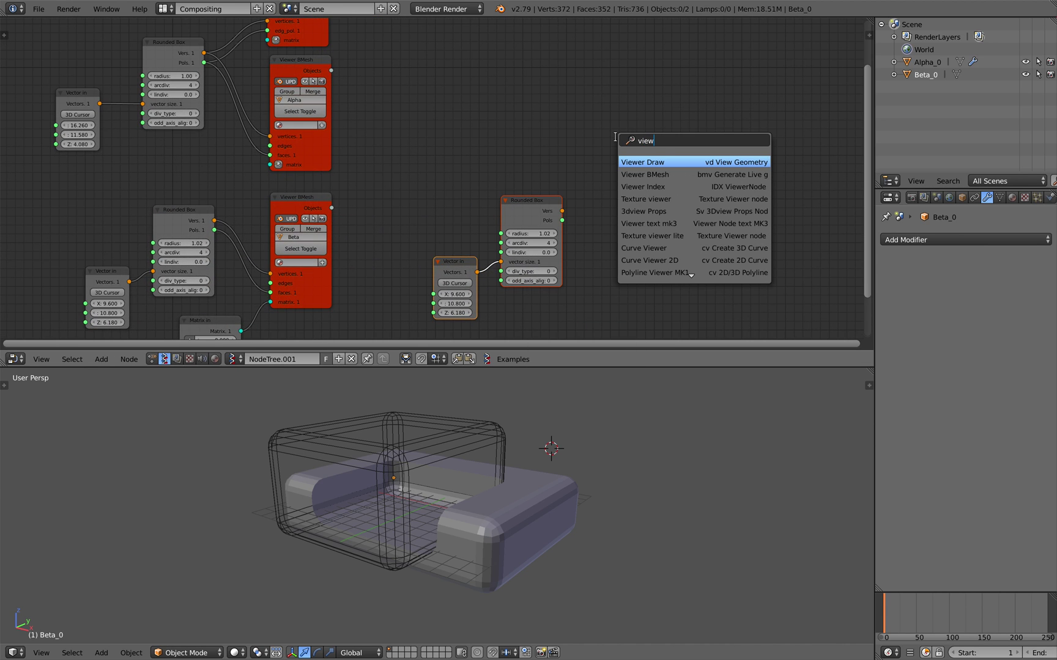
pyautogui.write('view')
pyautogui.press('Return')
pyautogui.click(620, 161)
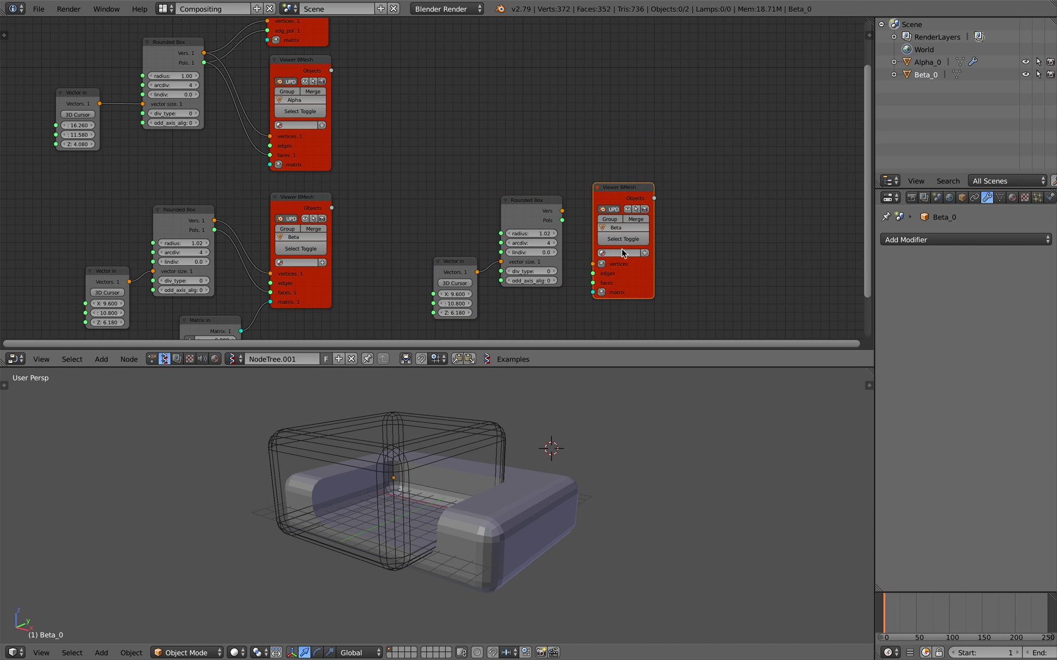
pyautogui.scroll(1, 580, 160)
pyautogui.scroll(1, 680, 204)
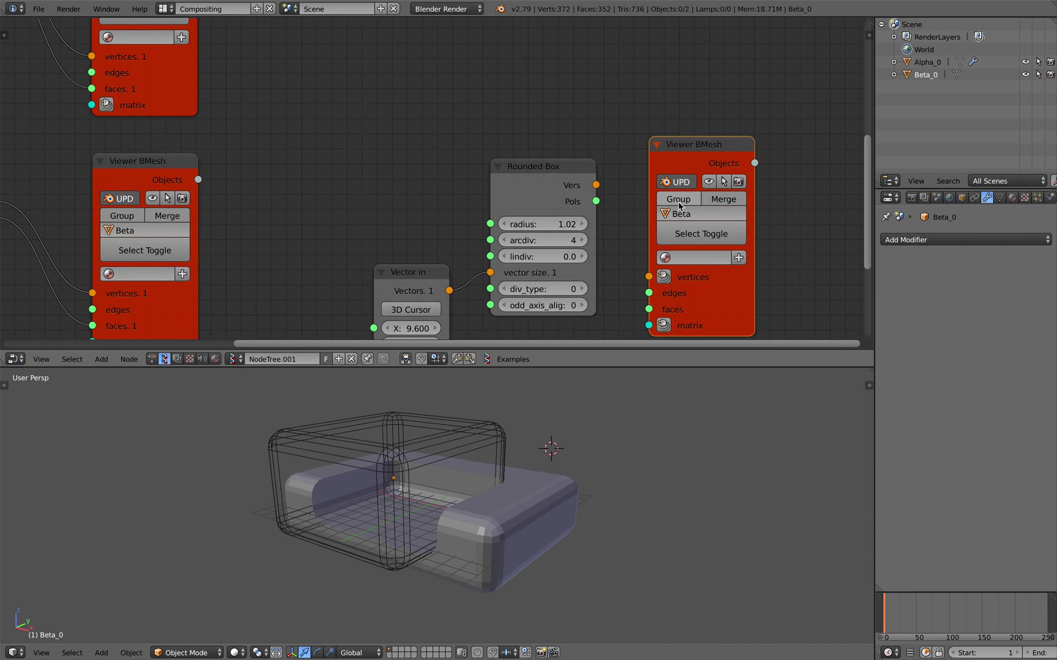
pyautogui.scroll(-1, 342, 210)
pyautogui.moveTo(299, 209); pyautogui.dragTo(329, 196, button='middle')
pyautogui.moveTo(208, 214); pyautogui.dragTo(203, 227, button='middle')
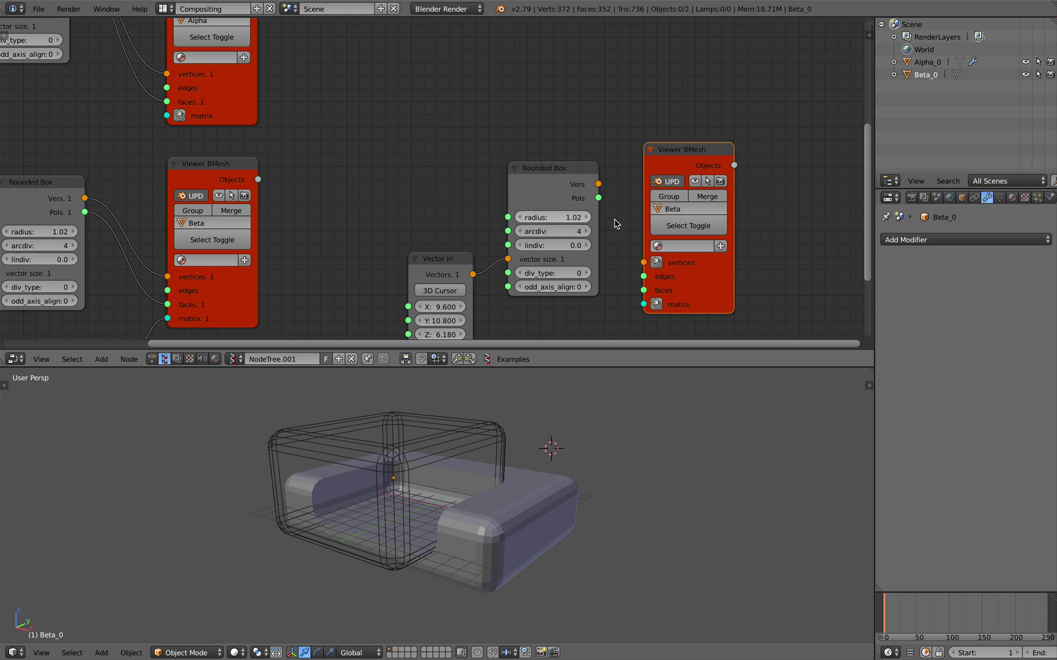
pyautogui.moveTo(615, 224); pyautogui.dragTo(604, 250, button='middle')
pyautogui.moveTo(402, 206); pyautogui.dragTo(400, 206, button='middle')
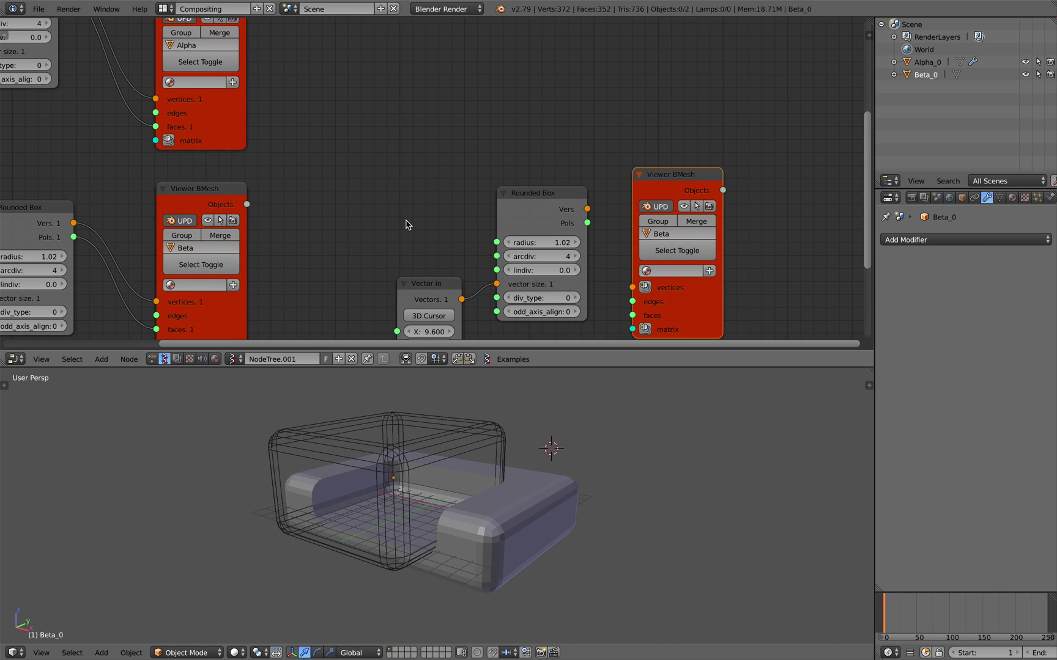
# - Replace the extra Beta Viewer BMesh node with a newly added Viewer BMesh node beside the duplicated Rounded Box
pyautogui.moveTo(734, 168); pyautogui.dragTo(606, 130, button='middle')
pyautogui.hotkey('shift', 'a')
pyautogui.click(606, 130)
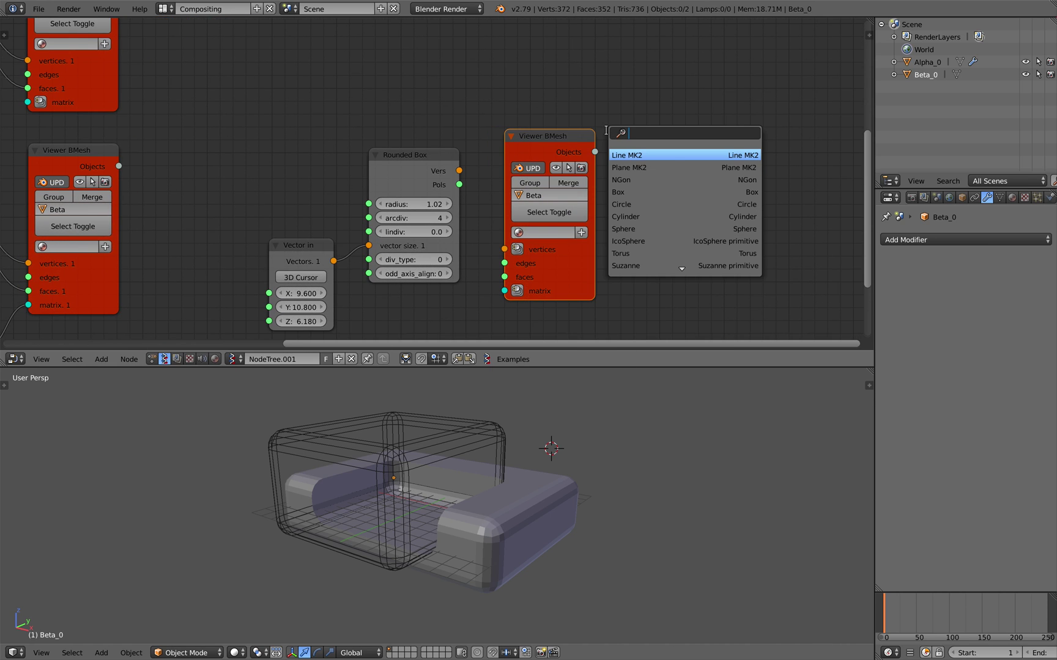
pyautogui.click(635, 167)
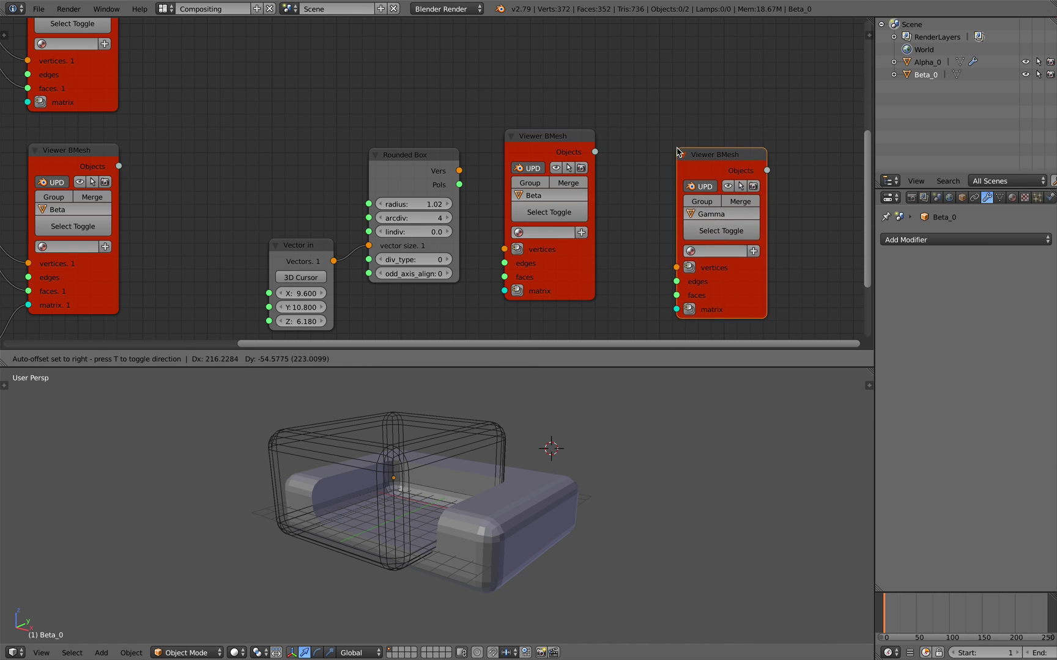
pyautogui.click(708, 214)
pyautogui.press('x')
pyautogui.moveTo(744, 153); pyautogui.dragTo(624, 147)
# - Save the file and connect the duplicated Rounded Box's Vers and Pols outputs to the Gamma viewer's vertices and faces inputs
pyautogui.hotkey('ctrl', 's')
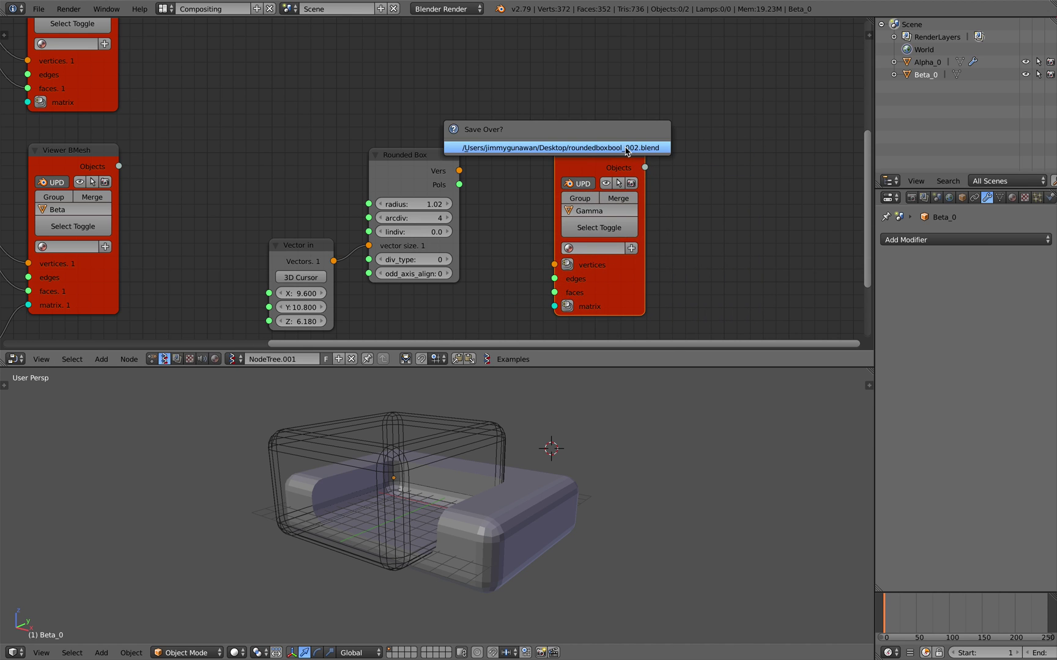
pyautogui.click(624, 148)
pyautogui.scroll(-1, 560, 152)
pyautogui.moveTo(562, 152); pyautogui.dragTo(587, 144, button='middle')
pyautogui.hotkey('ctrl', 's')
pyautogui.click(587, 147)
pyautogui.moveTo(489, 164); pyautogui.dragTo(526, 234)
pyautogui.moveTo(489, 178); pyautogui.dragTo(490, 178)
pyautogui.moveTo(517, 226); pyautogui.dragTo(534, 207, button='middle')
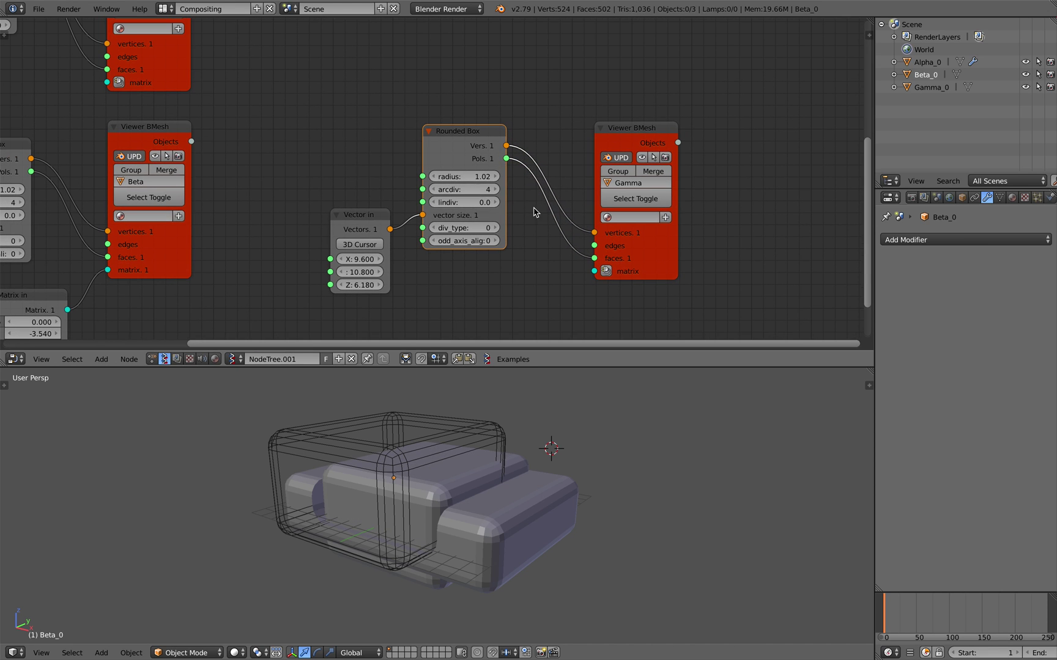
# - Add a Matrix in node to the Gamma viewer's matrix input, below its Rounded Box, and set its X location to 10.920
pyautogui.click(605, 271)
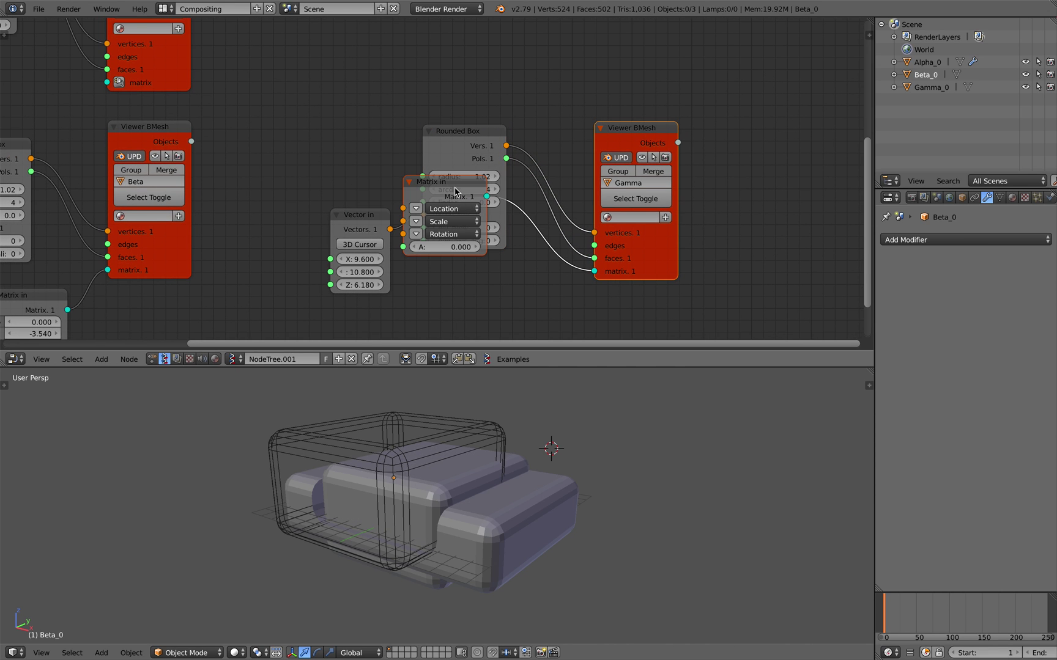
pyautogui.moveTo(453, 186); pyautogui.dragTo(505, 280)
pyautogui.moveTo(633, 266); pyautogui.dragTo(659, 211, button='middle')
pyautogui.click(549, 247)
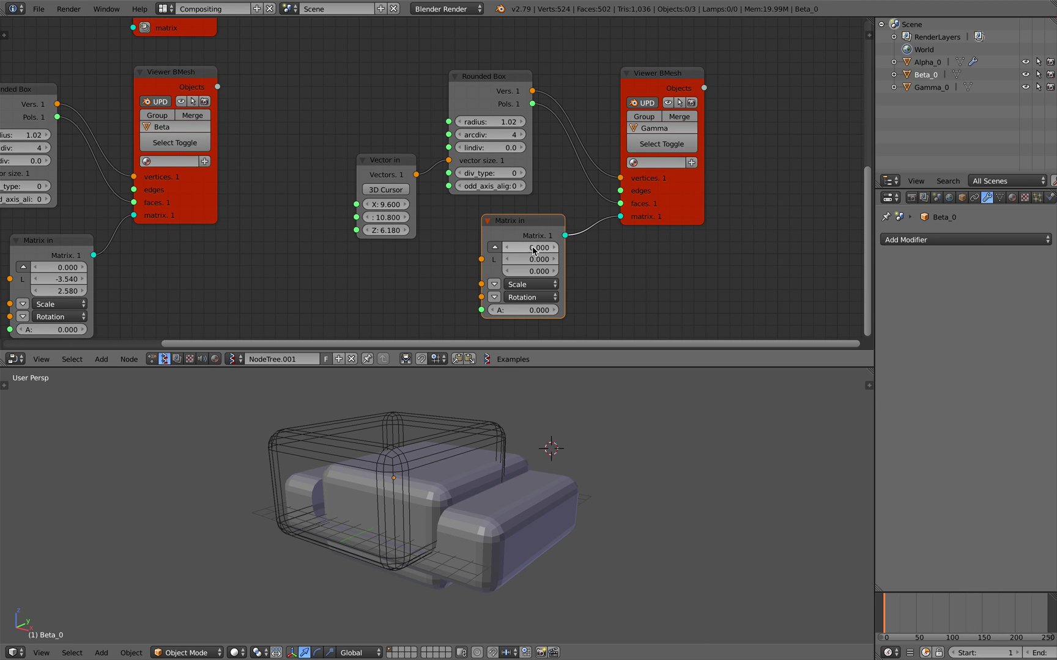
pyautogui.moveTo(529, 249); pyautogui.dragTo(693, 248)
# - Set the Gamma box's Vector in node to Y 4.380 and Z 6.600 and save the file
pyautogui.moveTo(397, 231)
pyautogui.mouseDown()
pyautogui.moveTo(423, 231)
pyautogui.moveTo(404, 231)
pyautogui.moveTo(423, 219)
pyautogui.moveTo(391, 217)
pyautogui.mouseUp()
pyautogui.moveTo(525, 398); pyautogui.dragTo(599, 442, button='middle')
pyautogui.hotkey('ctrl', 's')
pyautogui.click(529, 471)
pyautogui.click(528, 474)
pyautogui.rightClick(576, 490)
pyautogui.hotkey('ctrl', 's')
pyautogui.click(599, 444)
# - Add an X-axis Mirror modifier to Gamma_0 with Alpha_0 as the mirror object and save the file
pyautogui.rightClick(599, 468)
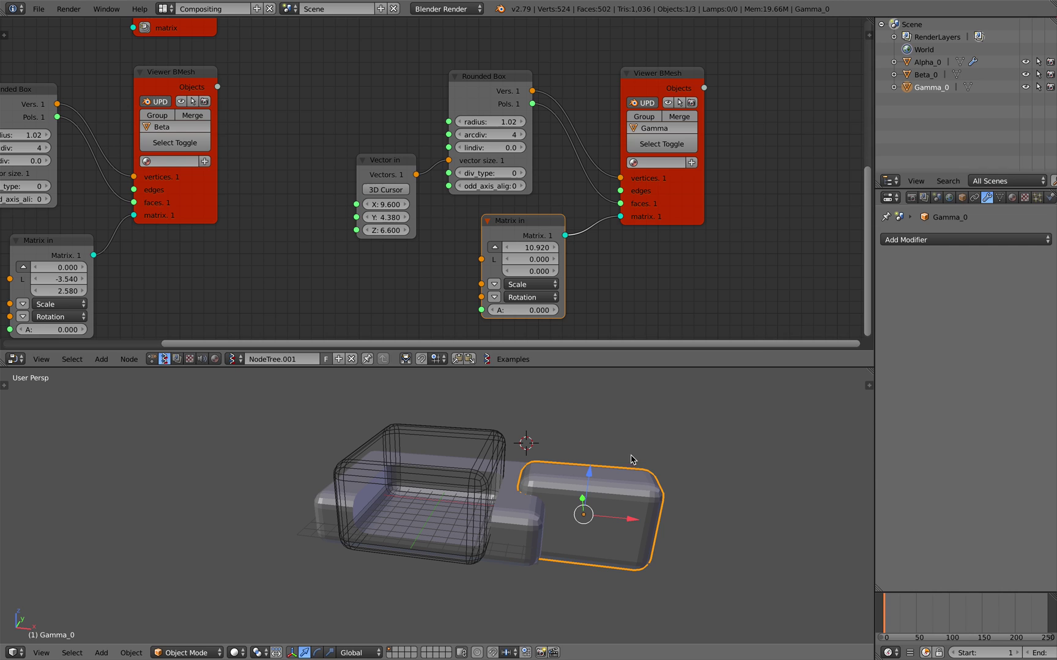
pyautogui.click(949, 240)
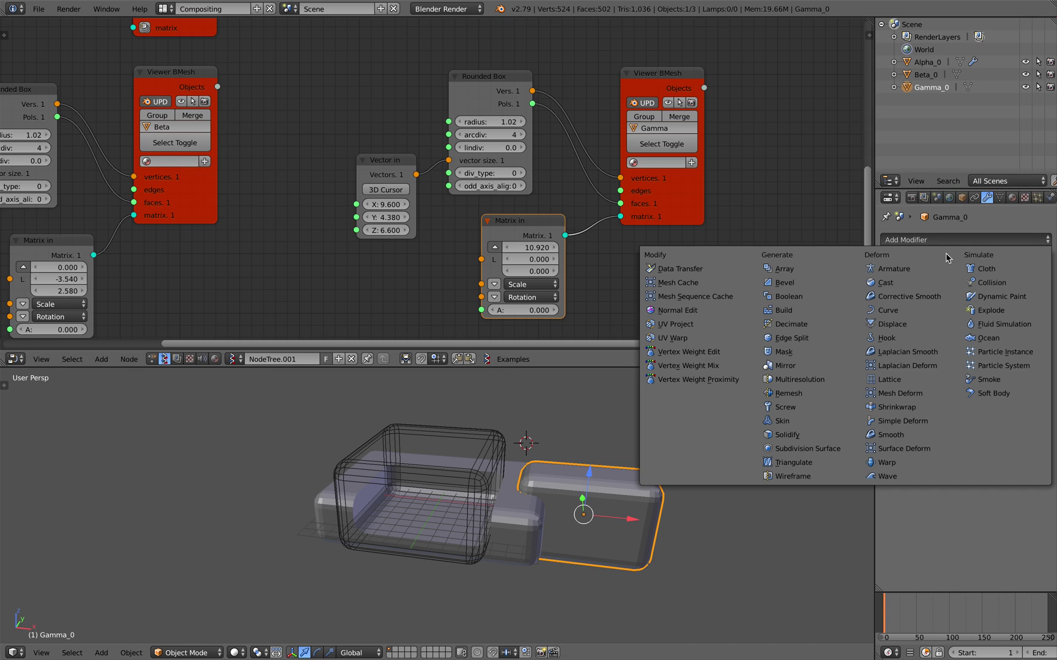
pyautogui.click(834, 371)
pyautogui.moveTo(760, 388); pyautogui.dragTo(711, 402, button='middle')
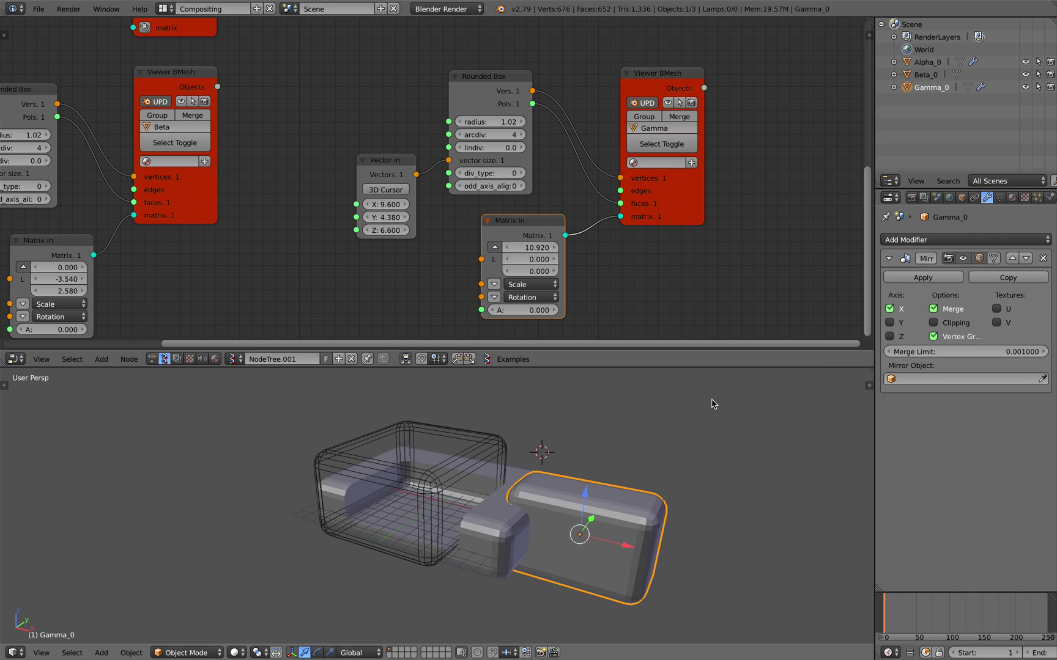
pyautogui.moveTo(514, 485); pyautogui.dragTo(691, 450, button='middle')
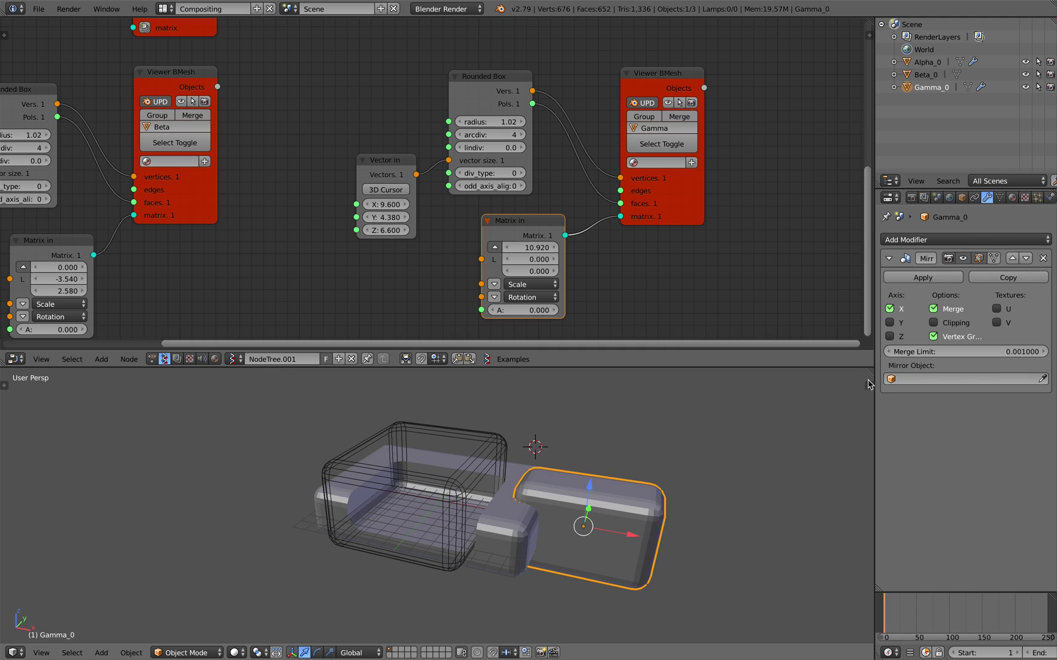
pyautogui.click(906, 382)
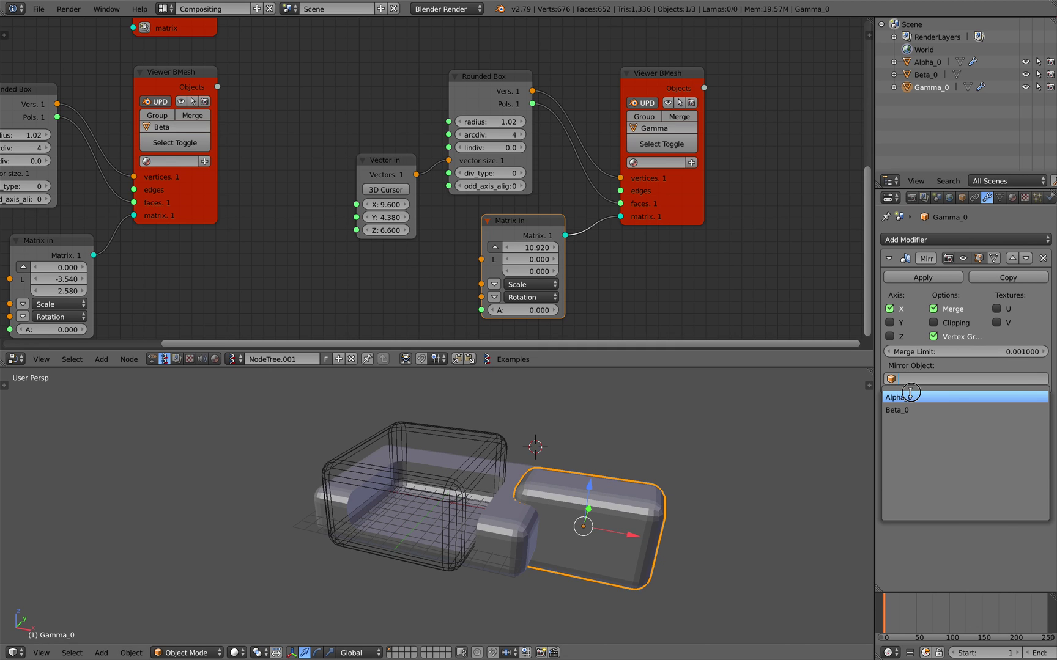
pyautogui.click(911, 394)
pyautogui.moveTo(515, 430); pyautogui.dragTo(472, 439, button='middle')
pyautogui.hotkey('ctrl', 's')
pyautogui.hotkey('ctrl', 's')
pyautogui.click(628, 420)
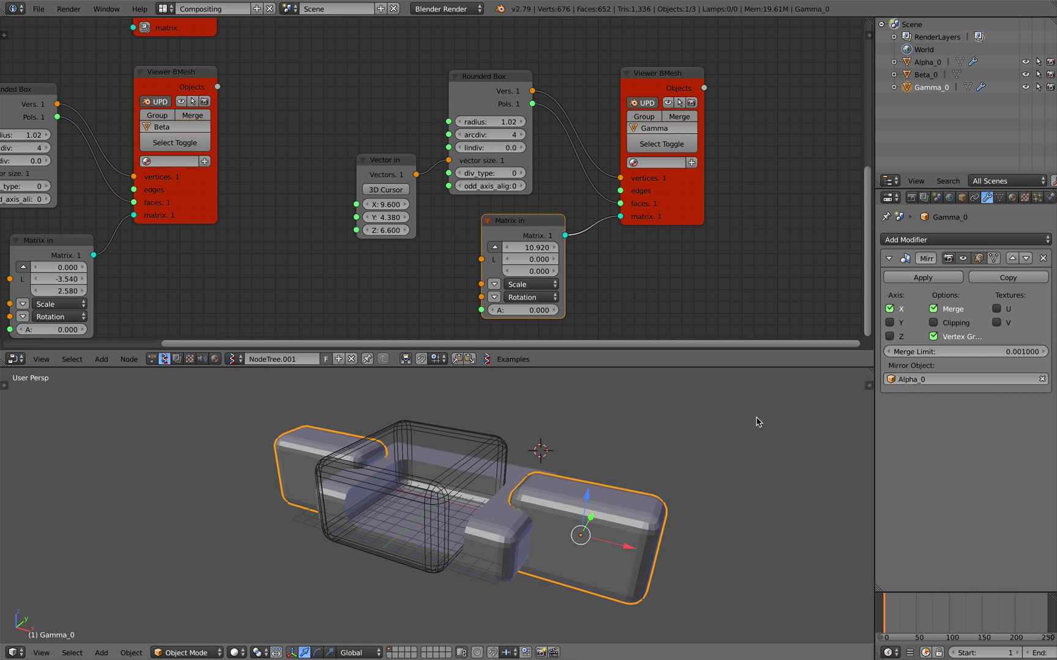
# - Add a second Boolean modifier to Alpha_0 with the Difference operation and Gamma_0 as its object
pyautogui.moveTo(480, 563); pyautogui.dragTo(573, 525, button='middle')
pyautogui.rightClick(511, 521)
pyautogui.moveTo(740, 400); pyautogui.dragTo(644, 432, button='middle')
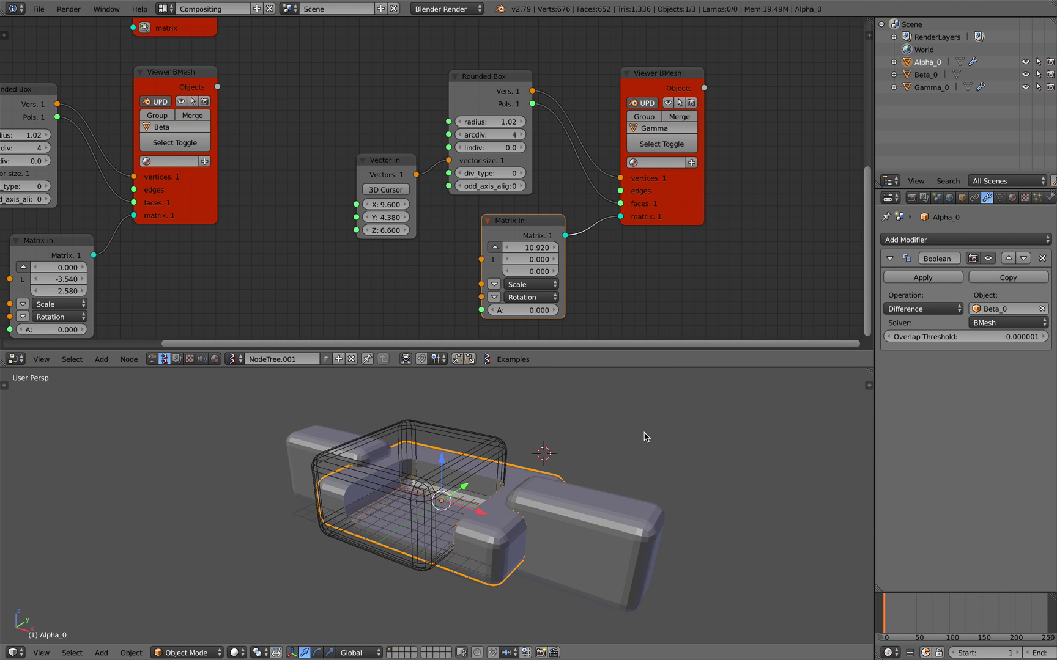
pyautogui.click(919, 241)
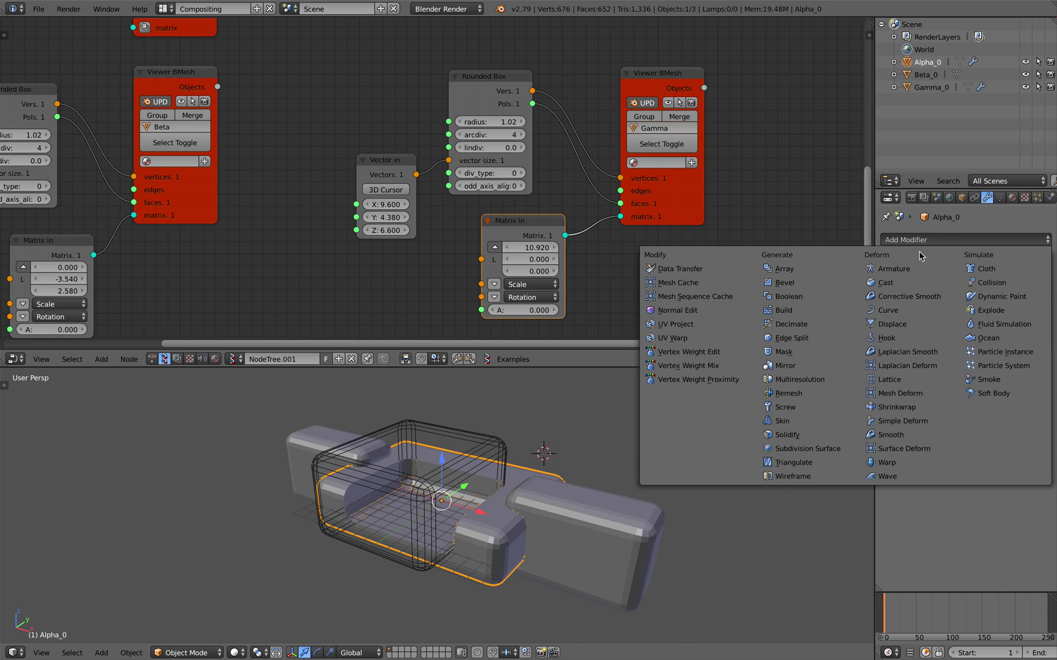
pyautogui.click(851, 296)
pyautogui.click(1012, 413)
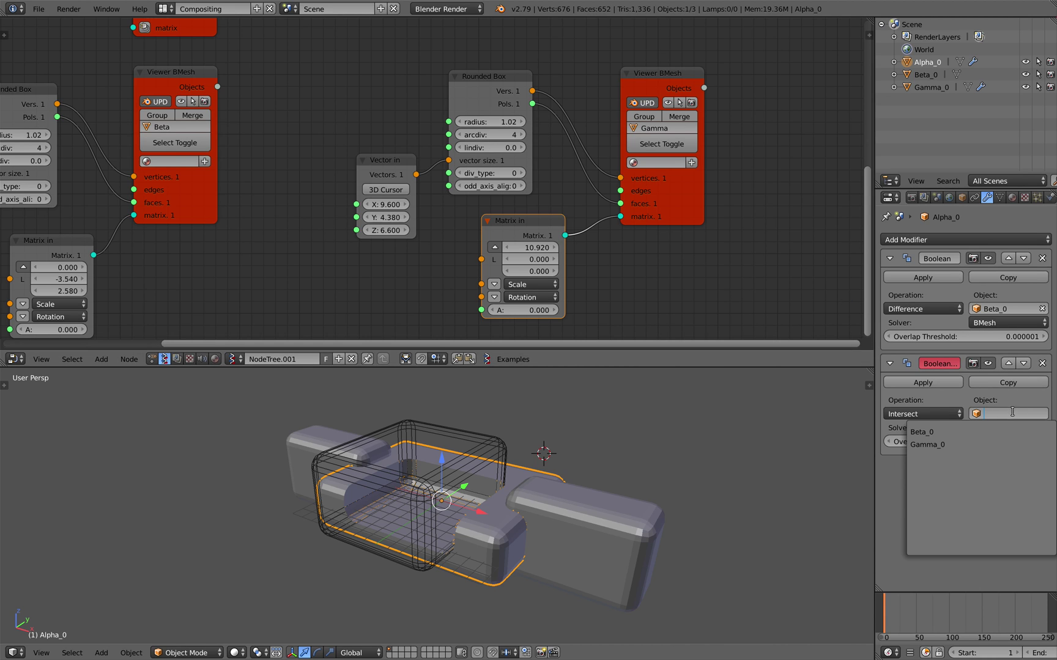
pyautogui.click(991, 441)
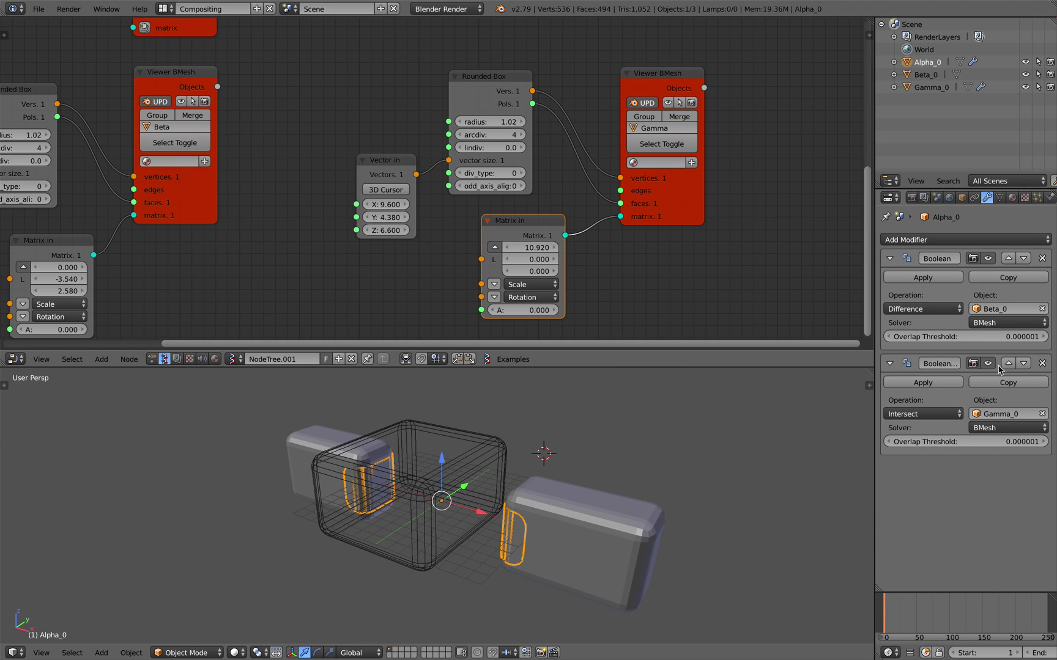
pyautogui.click(925, 416)
pyautogui.click(923, 372)
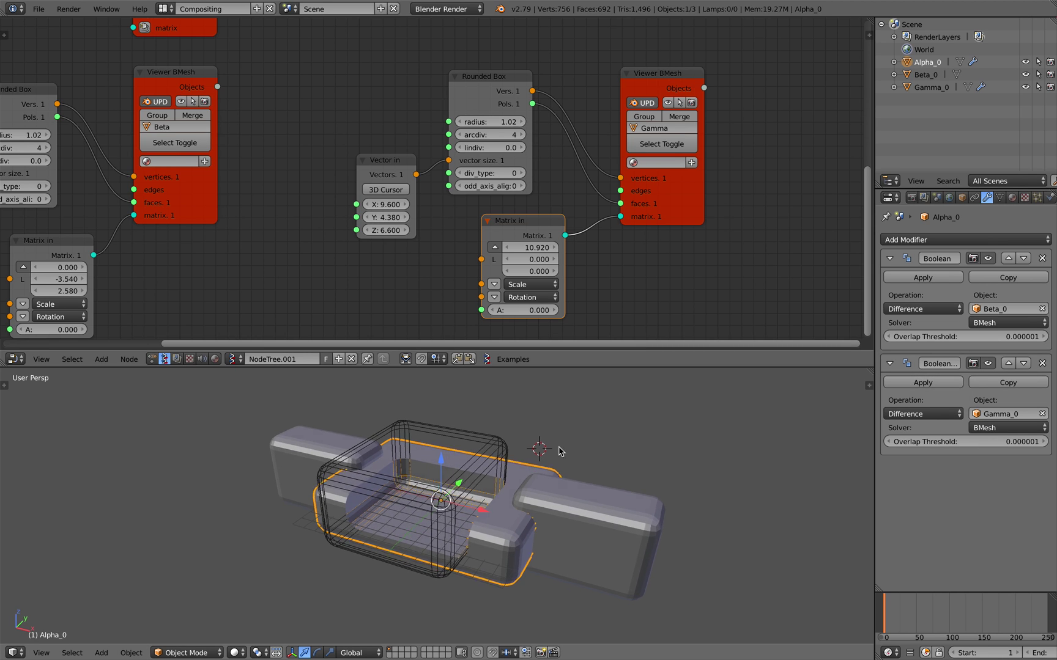
# - Set Gamma_0's maximum draw type to Wire and save the file
pyautogui.rightClick(668, 497)
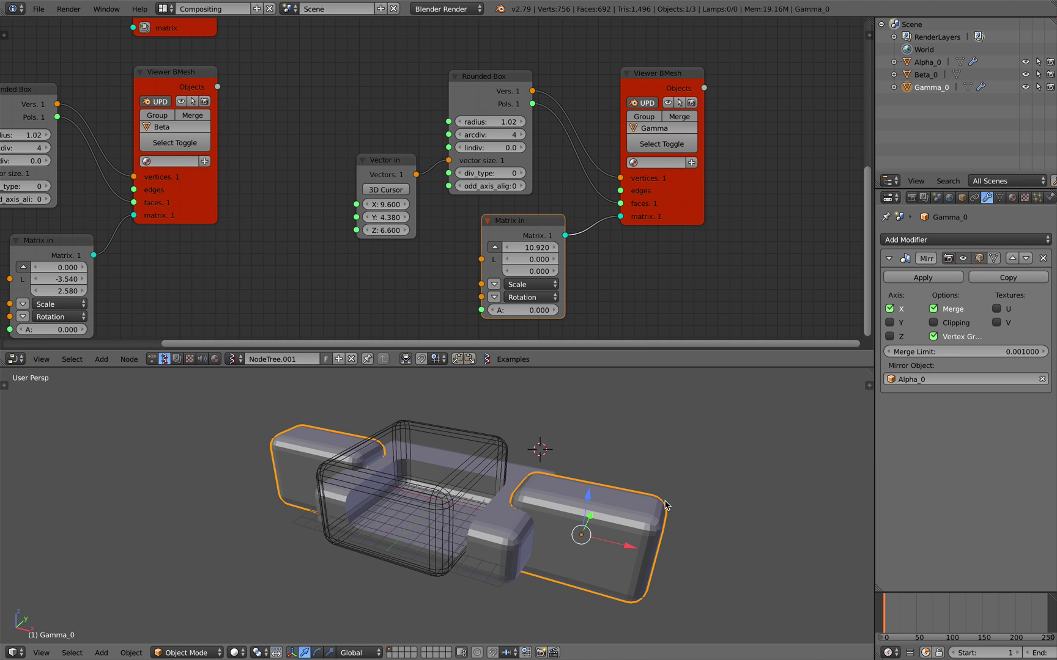
pyautogui.click(964, 198)
pyautogui.click(914, 552)
pyautogui.click(917, 524)
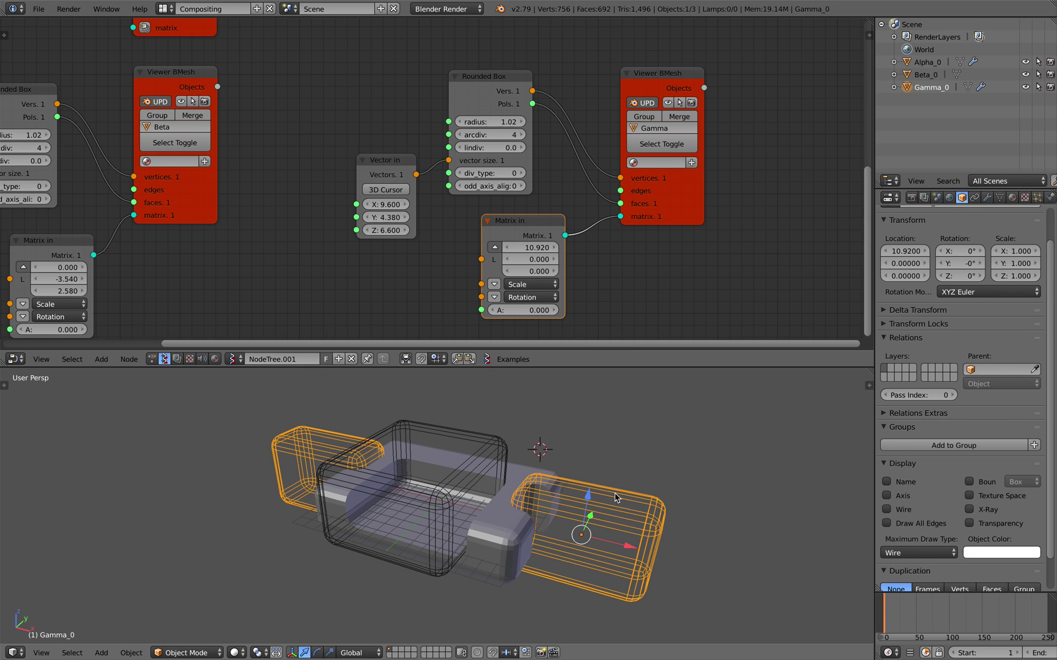
pyautogui.press('a')
pyautogui.moveTo(551, 465)
pyautogui.mouseDown(button='middle')
pyautogui.moveTo(586, 480)
pyautogui.moveTo(570, 454)
pyautogui.mouseUp(button='middle')
pyautogui.hotkey('ctrl', 's')
pyautogui.press('Return')
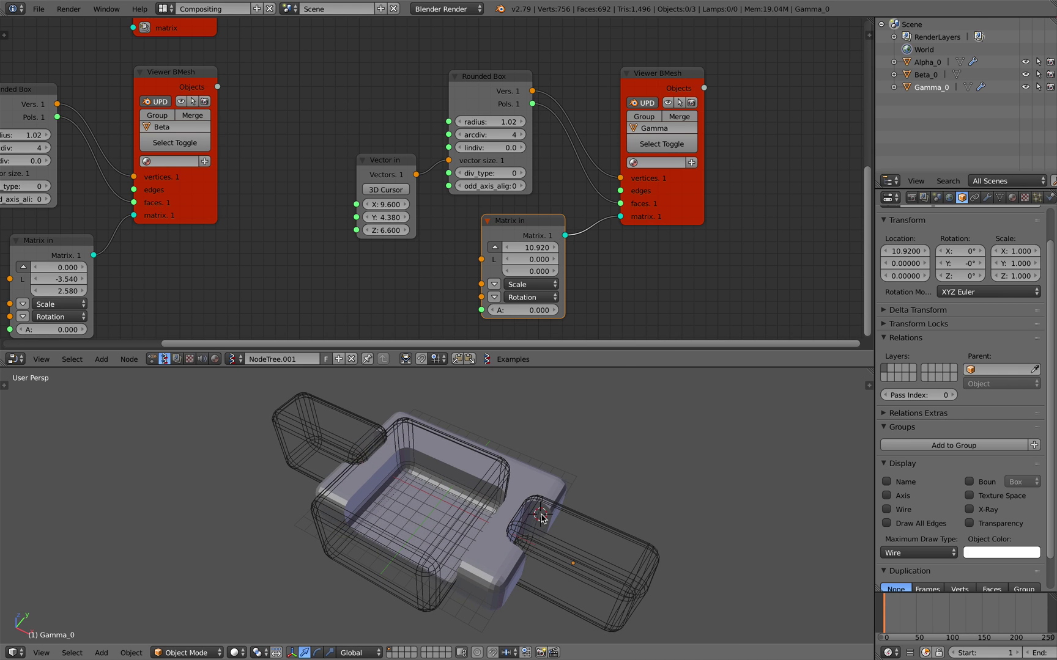
# - Set the X size in the Gamma box's Vector in node to 16.440
pyautogui.moveTo(370, 206); pyautogui.dragTo(462, 205)
pyautogui.moveTo(526, 398)
pyautogui.mouseDown(button='middle')
pyautogui.moveTo(545, 411)
pyautogui.moveTo(543, 374)
pyautogui.moveTo(512, 406)
pyautogui.moveTo(525, 427)
pyautogui.moveTo(522, 416)
pyautogui.mouseUp(button='middle')
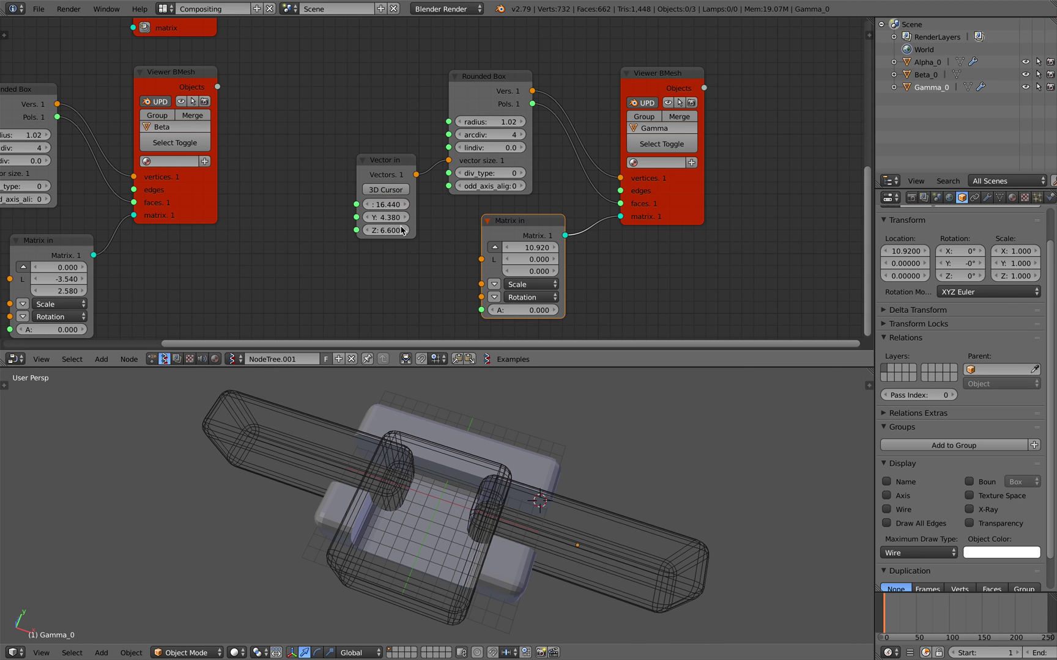
pyautogui.moveTo(519, 506); pyautogui.dragTo(470, 440, button='middle')
# - Select Alpha_0 in the viewport and set the Y size in the Gamma box's Vector in node to 7.320
pyautogui.press('a')
pyautogui.press('a')
pyautogui.rightClick(524, 513)
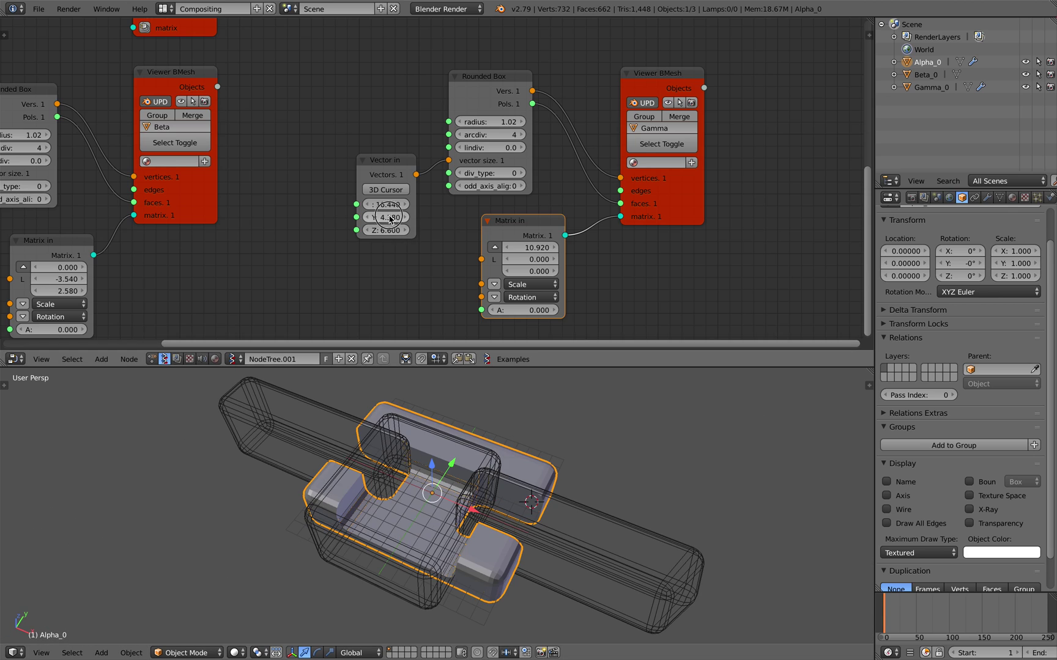
pyautogui.moveTo(389, 219); pyautogui.dragTo(434, 219)
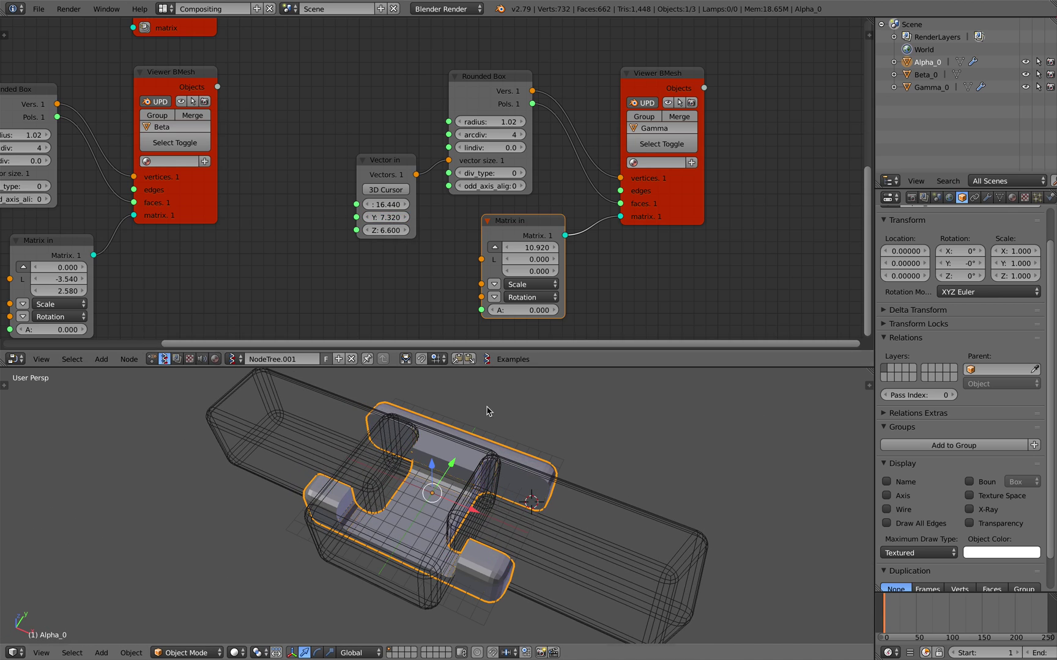
# - Deselect everything and save the file under the next incremented name, roundedboxbool_003.blend
pyautogui.press('a')
pyautogui.moveTo(488, 411); pyautogui.dragTo(500, 455, button='middle')
pyautogui.click(38, 9)
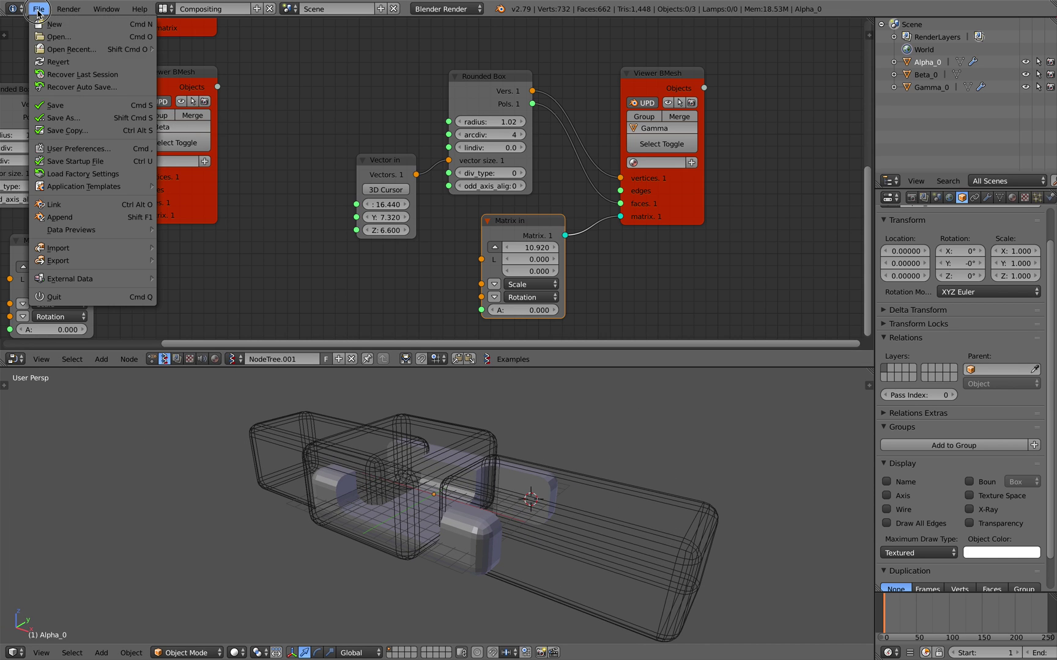
pyautogui.click(83, 117)
pyautogui.click(971, 58)
pyautogui.click(1003, 43)
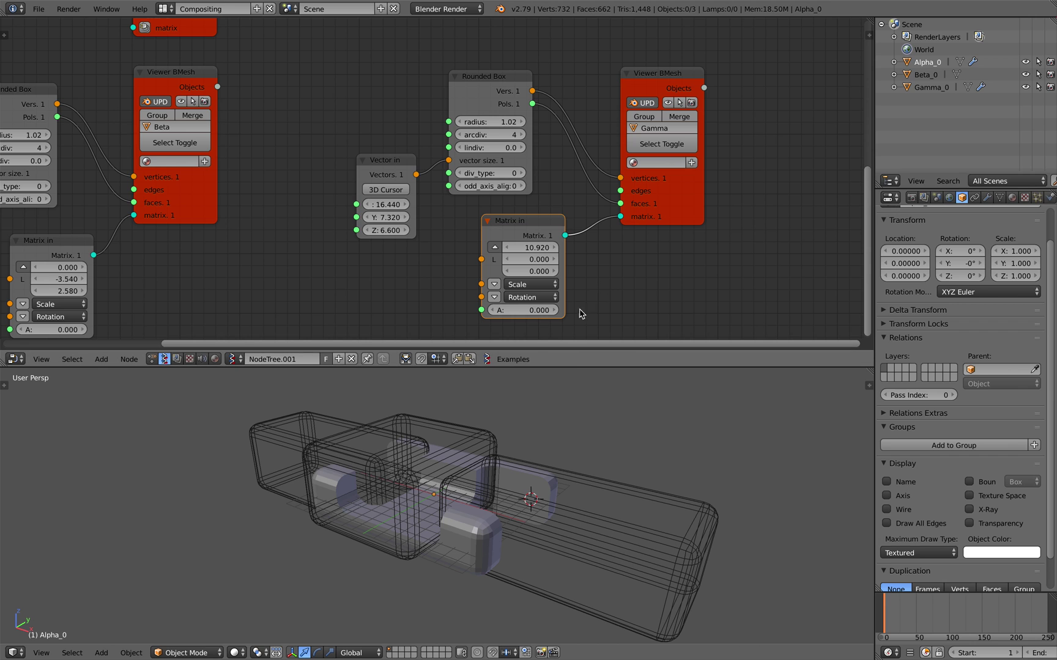
# - Enlarge the 3D viewport, set the location in Gamma's Matrix in node to X 10.740 and Y -0.720, and save the file
pyautogui.moveTo(573, 368); pyautogui.dragTo(574, 315)
pyautogui.scroll(-3, 501, 205)
pyautogui.moveTo(491, 196); pyautogui.dragTo(553, 194, button='middle')
pyautogui.scroll(-2, 553, 194)
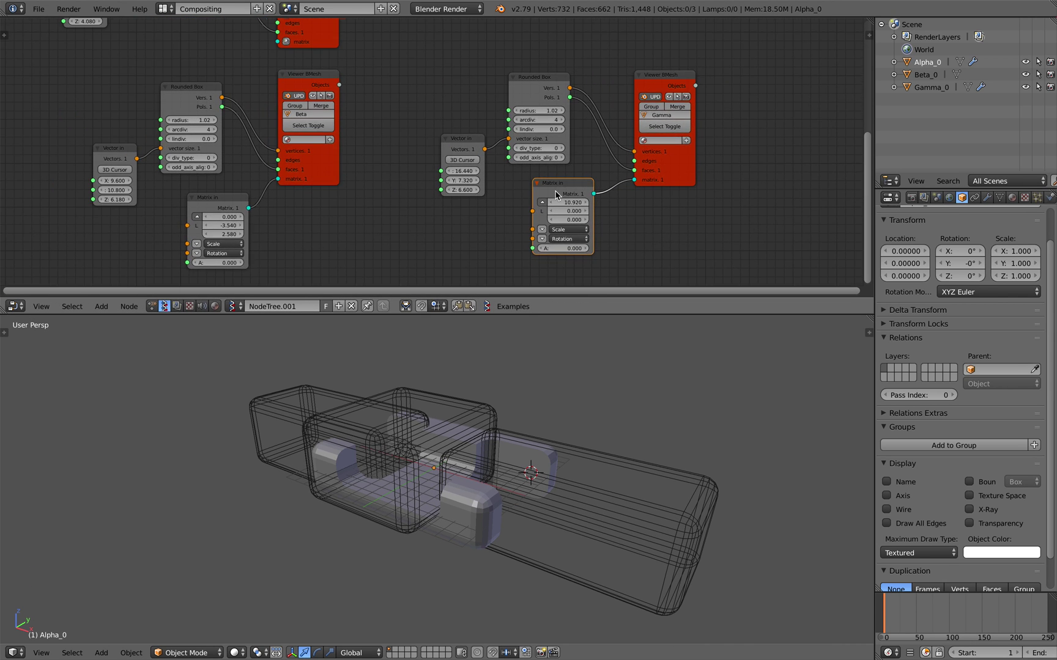
pyautogui.moveTo(519, 380); pyautogui.dragTo(486, 367, button='middle')
pyautogui.scroll(2, 516, 208)
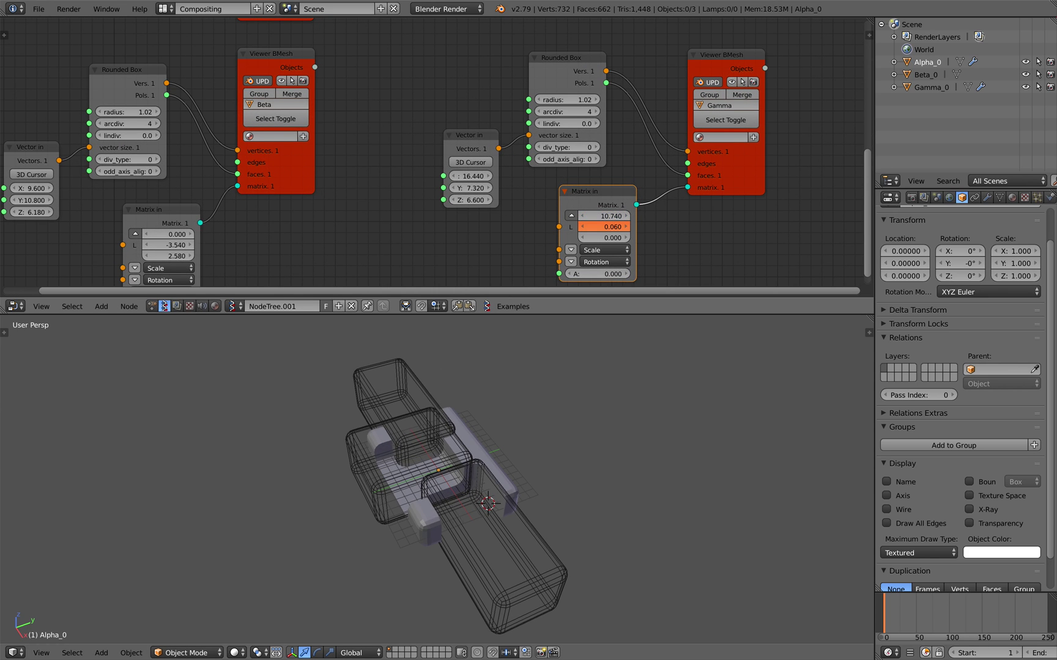
pyautogui.moveTo(604, 227); pyautogui.dragTo(580, 227)
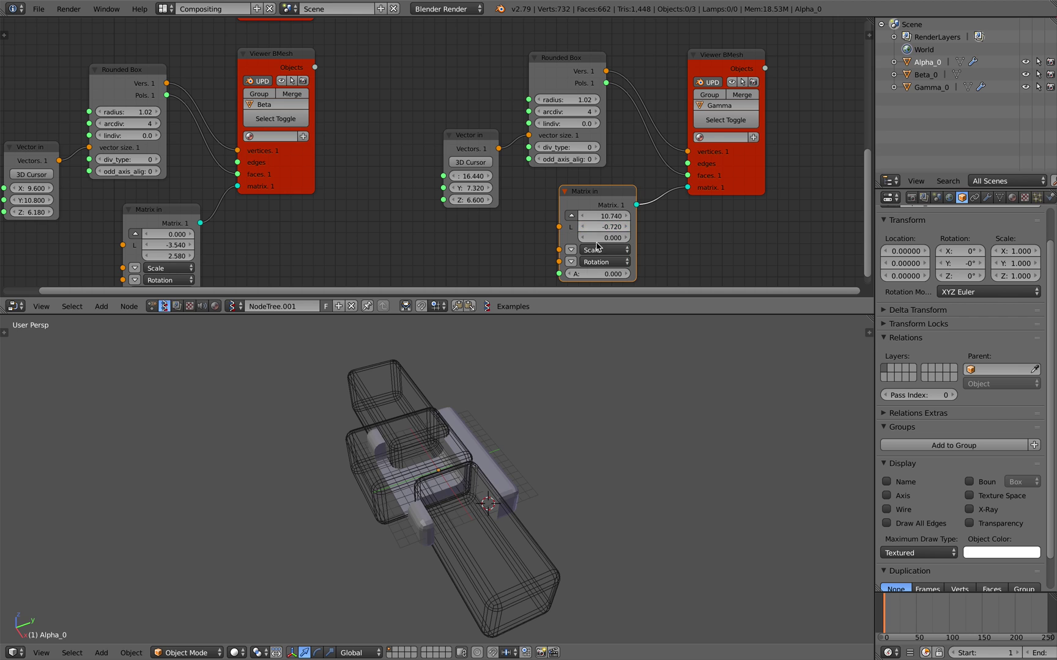
pyautogui.hotkey('ctrl', 's')
pyautogui.moveTo(494, 468); pyautogui.dragTo(550, 422, button='middle')
pyautogui.click(535, 431)
# - Select Alpha_0 in the viewport and try moving it along the global X axis
pyautogui.scroll(3, 533, 428)
pyautogui.rightClick(554, 467)
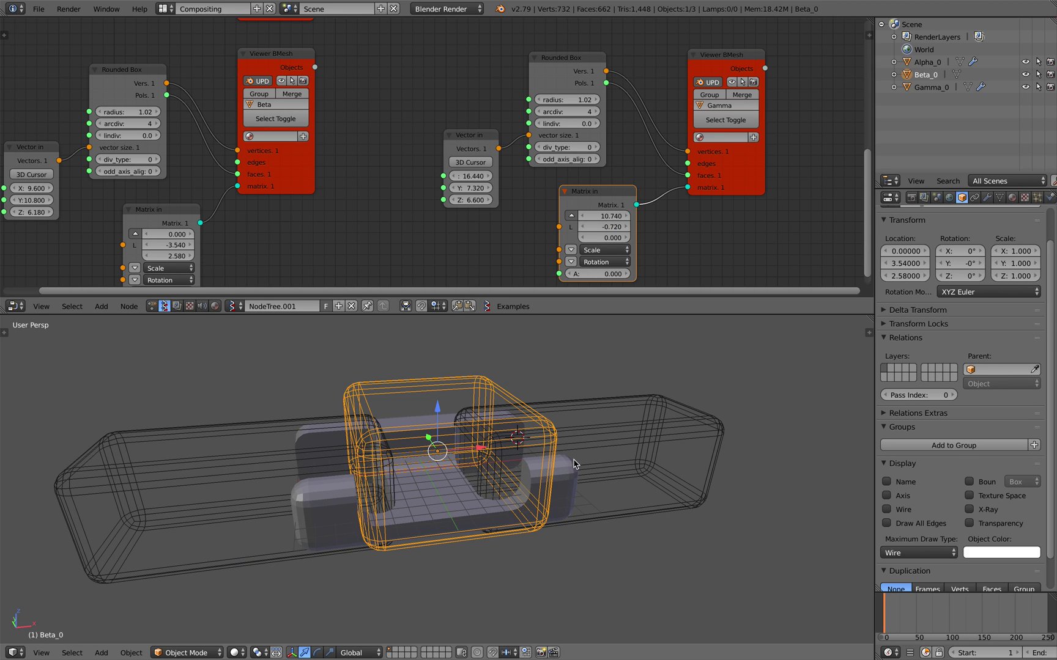
pyautogui.rightClick(574, 464)
pyautogui.press('g')
pyautogui.press('x')
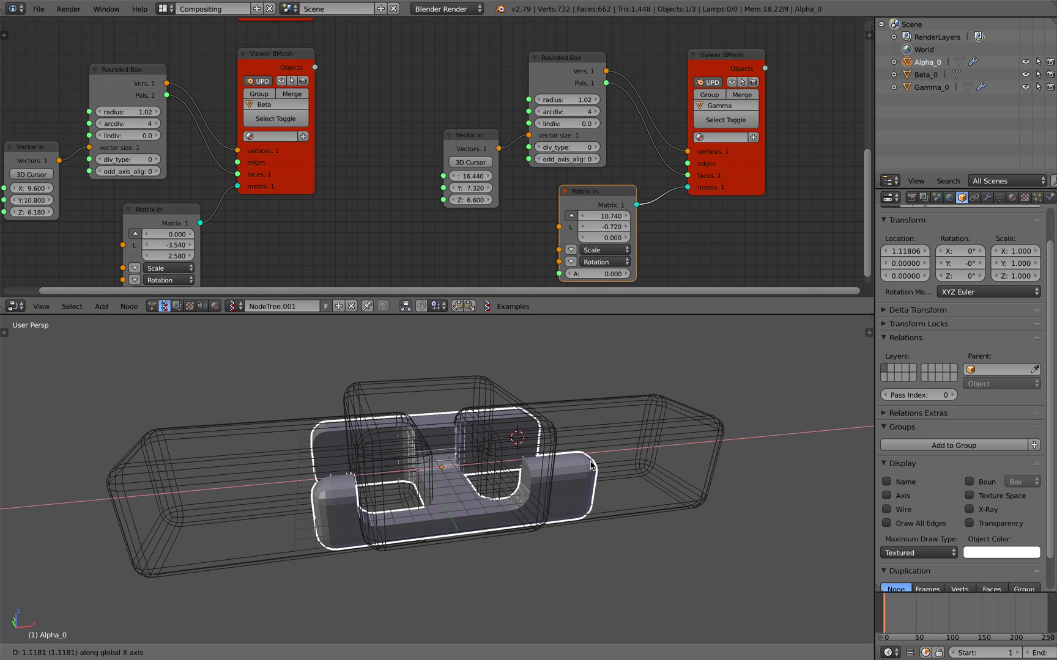
pyautogui.rightClick(586, 454)
# - Save the file, inspect the cutouts from above with Gamma_0 selected, and reselect Alpha_0
pyautogui.hotkey('ctrl', 's')
pyautogui.moveTo(585, 452); pyautogui.dragTo(546, 466, button='middle')
pyautogui.click(553, 457)
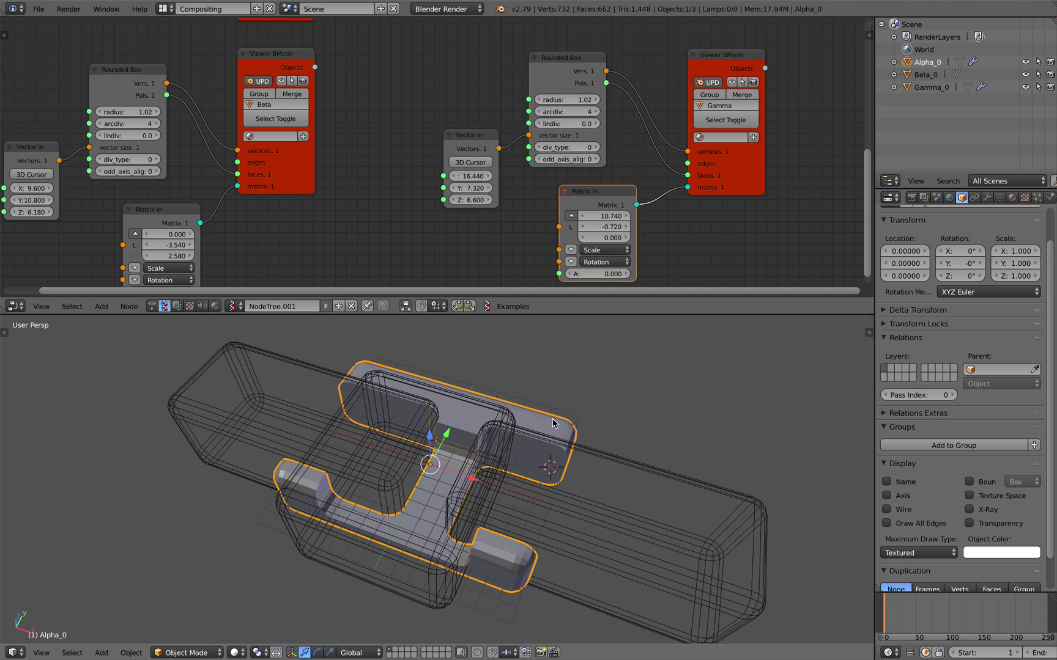
pyautogui.moveTo(553, 423); pyautogui.dragTo(562, 463, button='middle')
pyautogui.rightClick(564, 434)
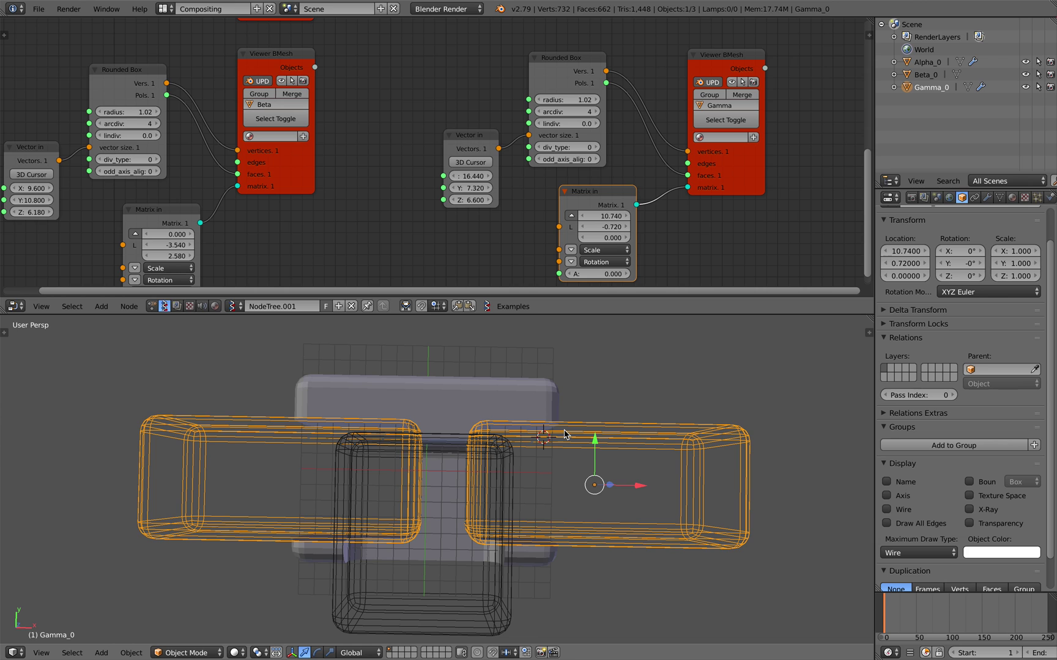
pyautogui.scroll(-1, 554, 439)
pyautogui.rightClick(521, 420)
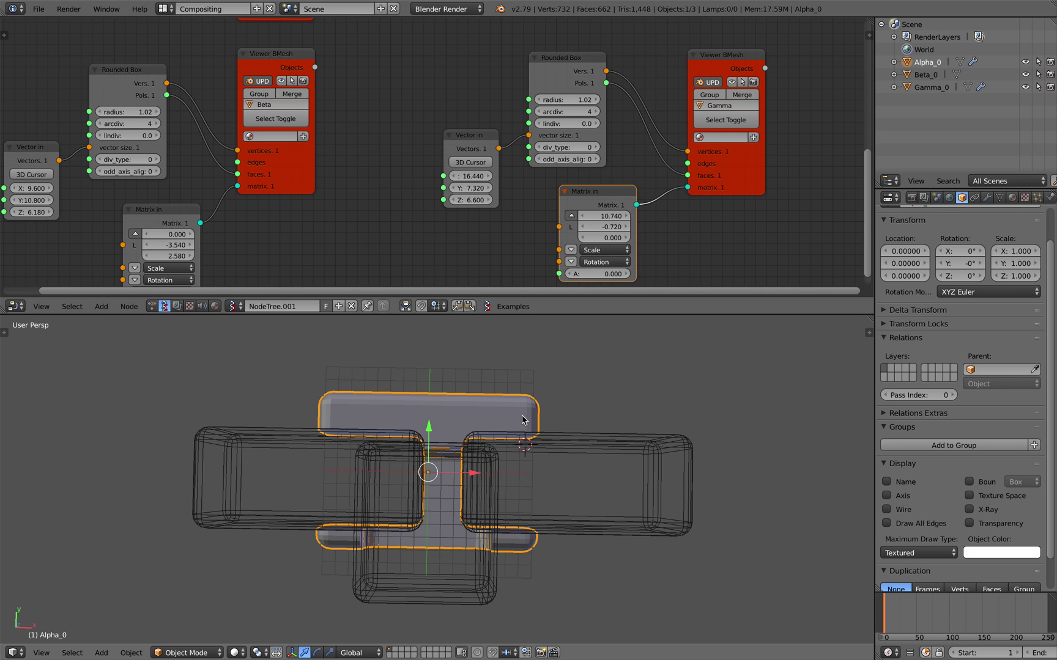
# - Go to frame 19 in the timeline and save the file as roundedboxbool_004.blend
pyautogui.click(896, 612)
pyautogui.moveTo(617, 530); pyautogui.dragTo(626, 520, button='middle')
pyautogui.hotkey('ctrl', 's')
pyautogui.click(39, 9)
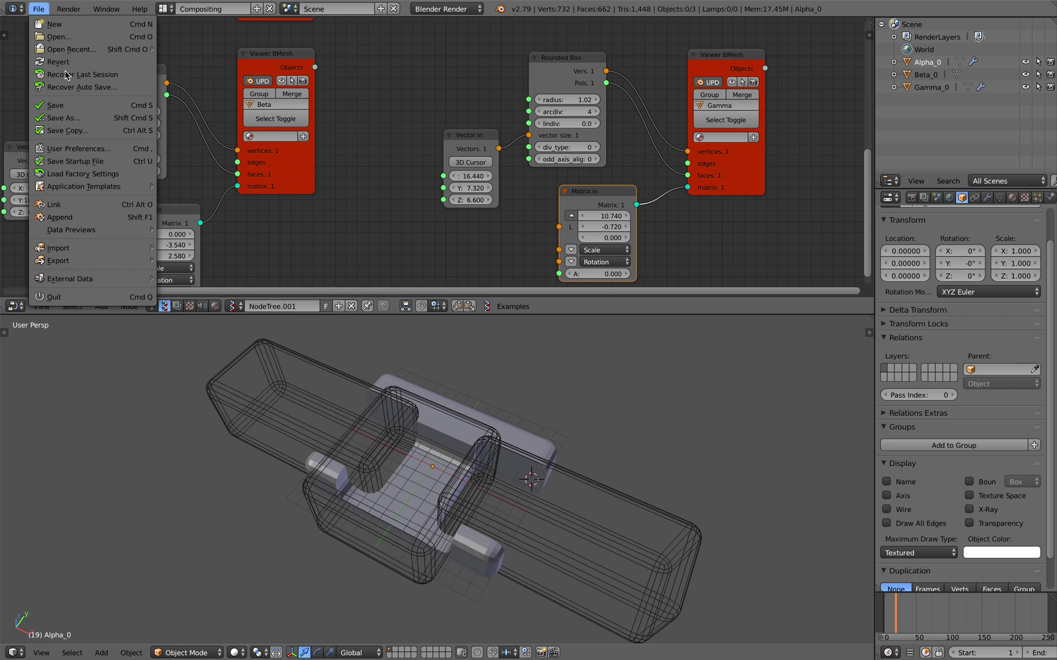
pyautogui.click(71, 119)
pyautogui.click(971, 56)
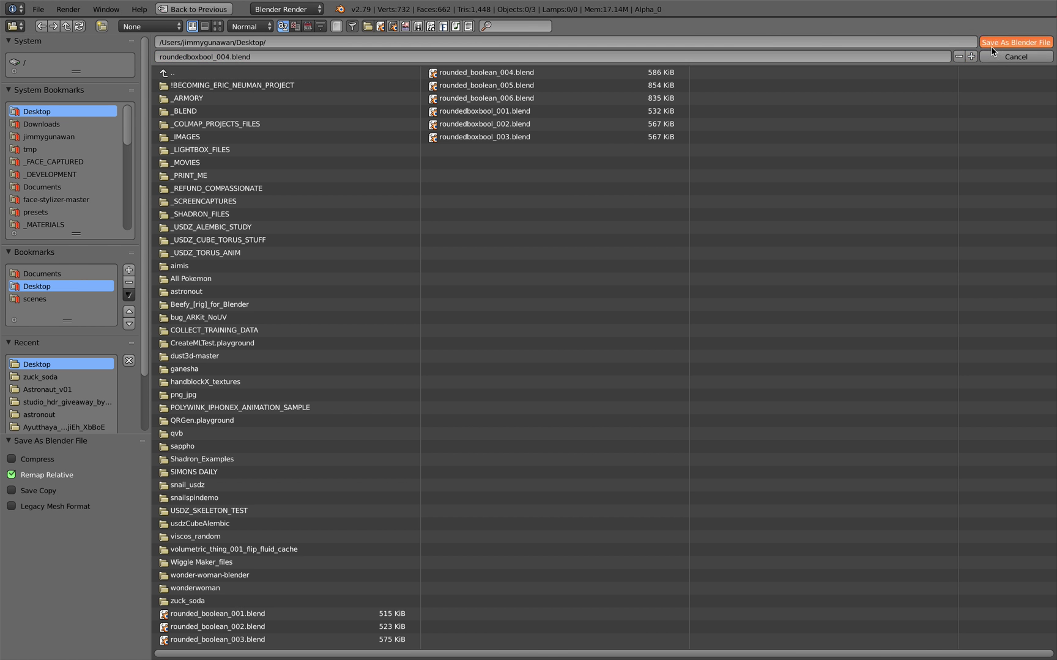
pyautogui.click(1016, 42)
# - Set Alpha's Vector in size to X 16.440 and Y 14.220, and save over roundedboxbool_004.blend
pyautogui.moveTo(556, 398)
pyautogui.mouseDown(button='middle')
pyautogui.moveTo(537, 372)
pyautogui.moveTo(550, 416)
pyautogui.mouseUp(button='middle')
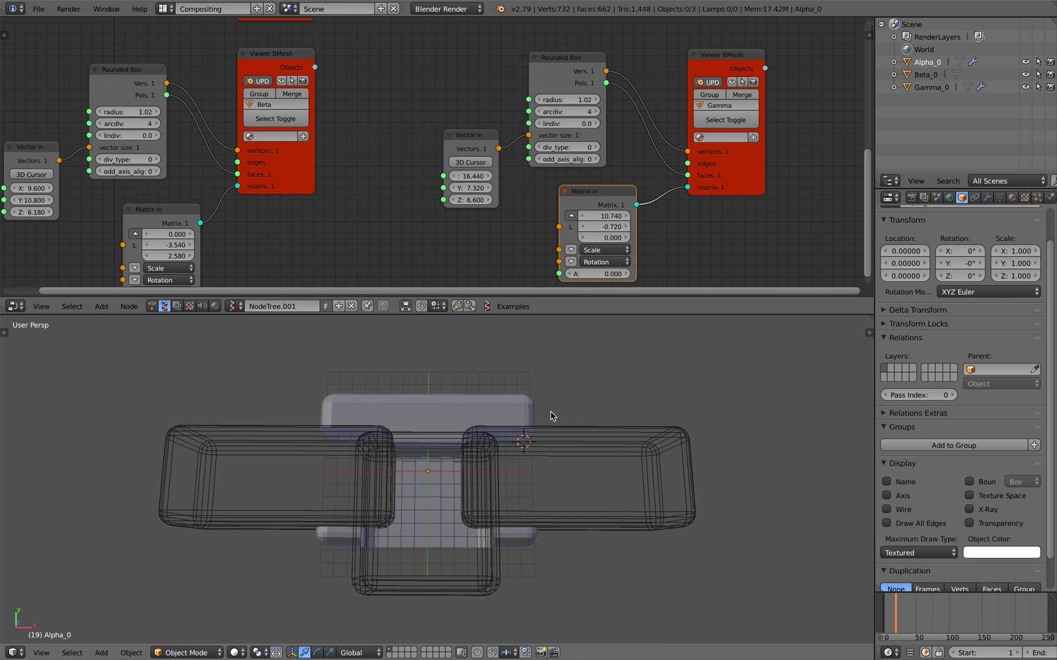
pyautogui.moveTo(220, 159); pyautogui.dragTo(430, 38, button='middle')
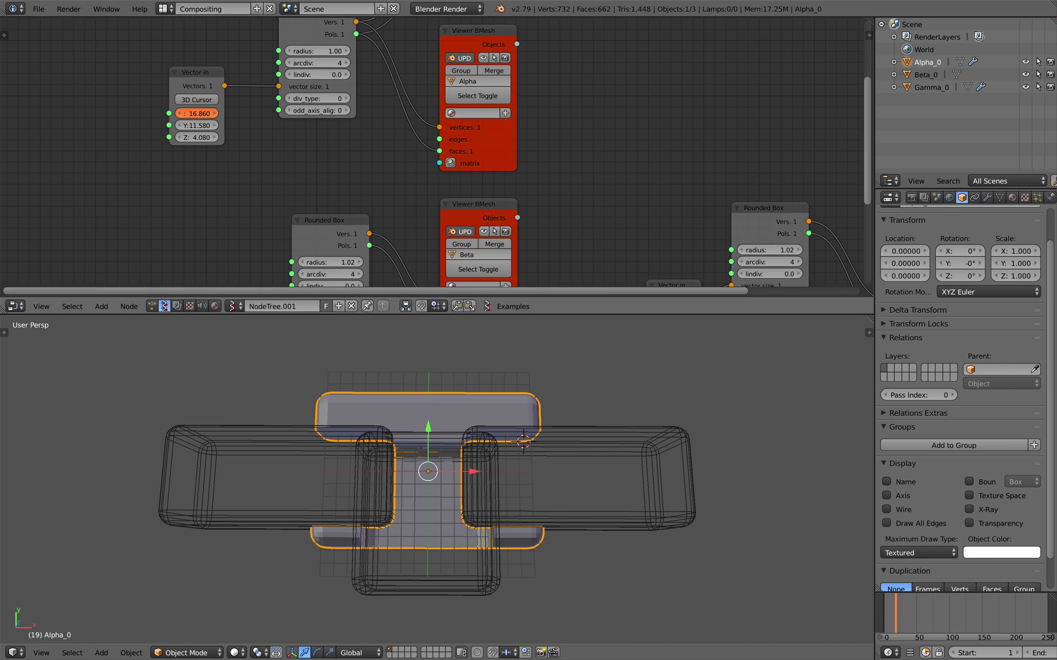
pyautogui.moveTo(211, 125); pyautogui.dragTo(236, 126)
pyautogui.moveTo(376, 336); pyautogui.dragTo(392, 367, button='middle')
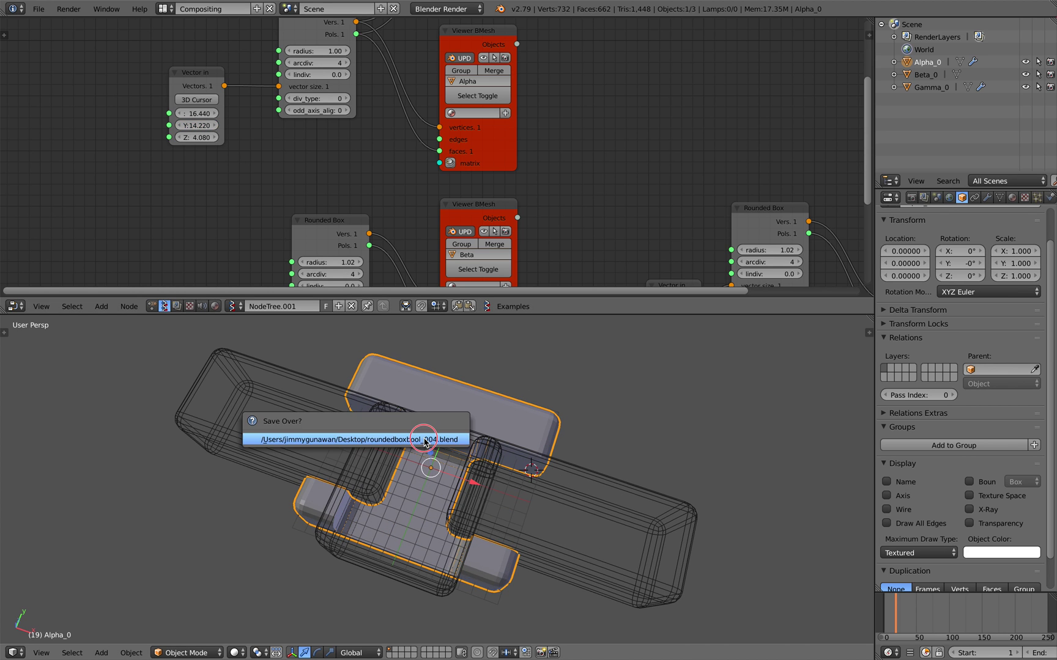
pyautogui.moveTo(579, 456); pyautogui.dragTo(564, 432, button='middle')
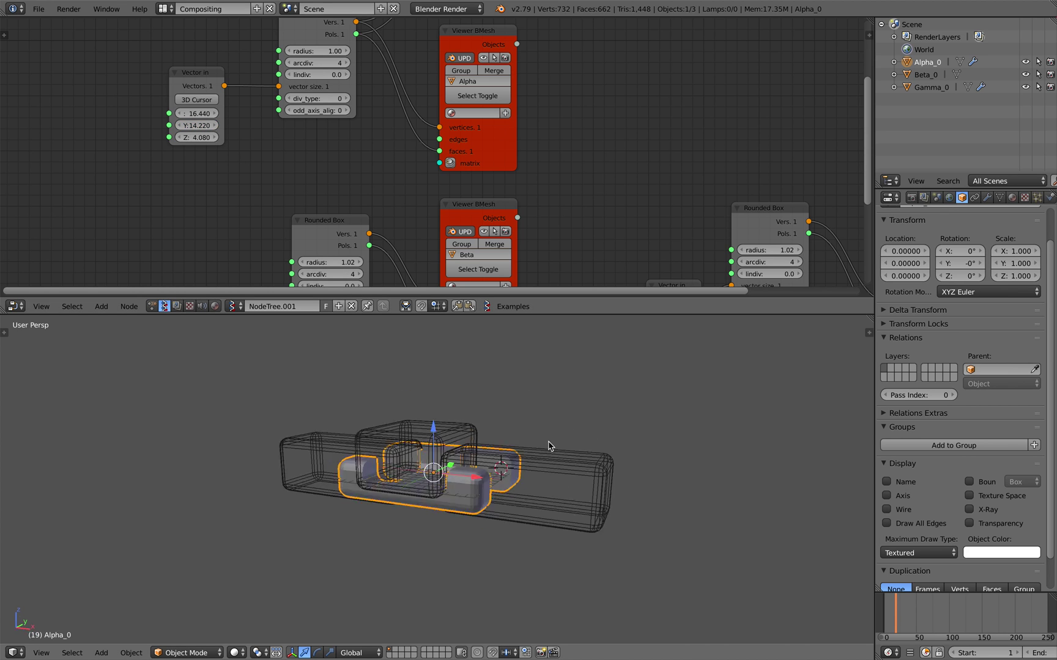
pyautogui.moveTo(548, 447); pyautogui.dragTo(548, 476, button='middle')
pyautogui.hotkey('ctrl', 's')
pyautogui.press('Return')
pyautogui.moveTo(630, 213); pyautogui.dragTo(578, 182, button='middle')
pyautogui.scroll(-4, 578, 182)
pyautogui.moveTo(647, 255); pyautogui.dragTo(445, 121, button='middle')
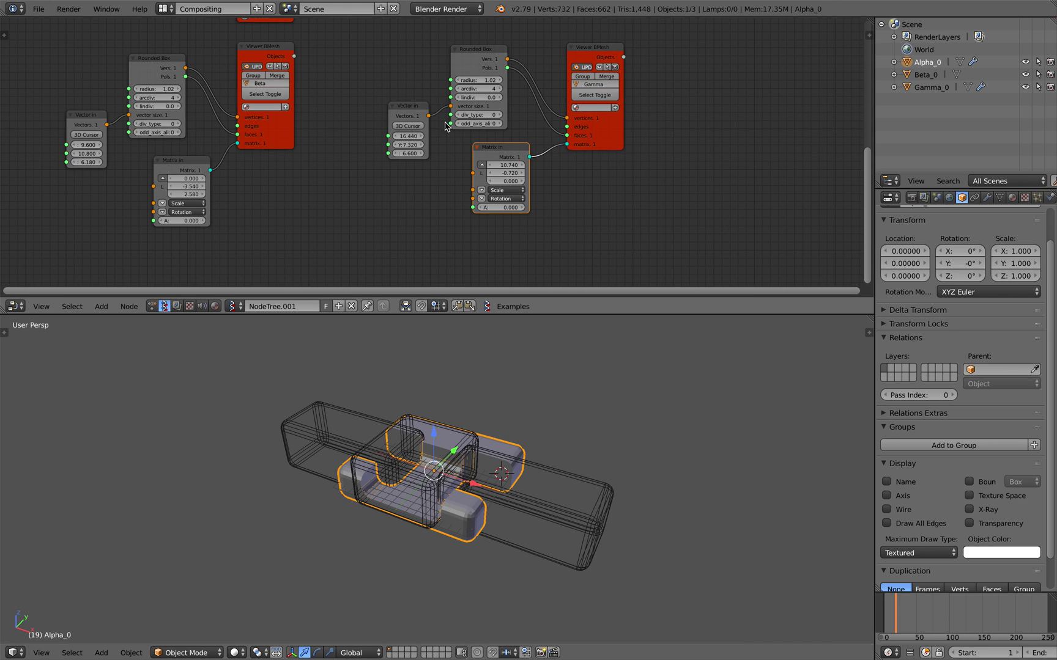
pyautogui.moveTo(619, 195); pyautogui.dragTo(605, 182, button='middle')
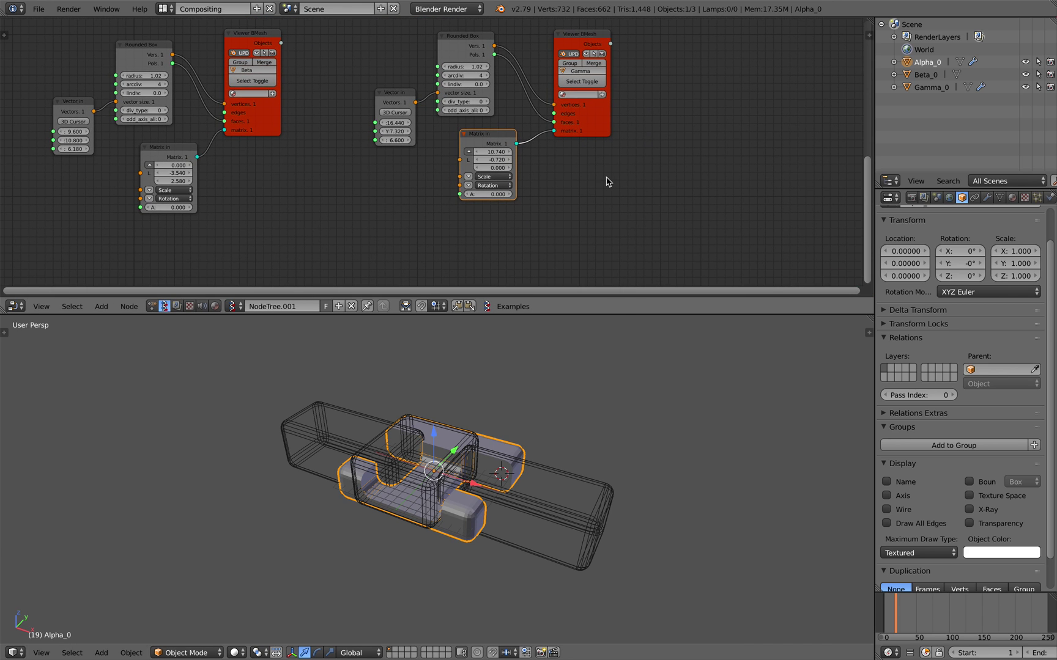
pyautogui.hotkey('shift', 'a')
pyautogui.click(605, 176)
pyautogui.write('round')
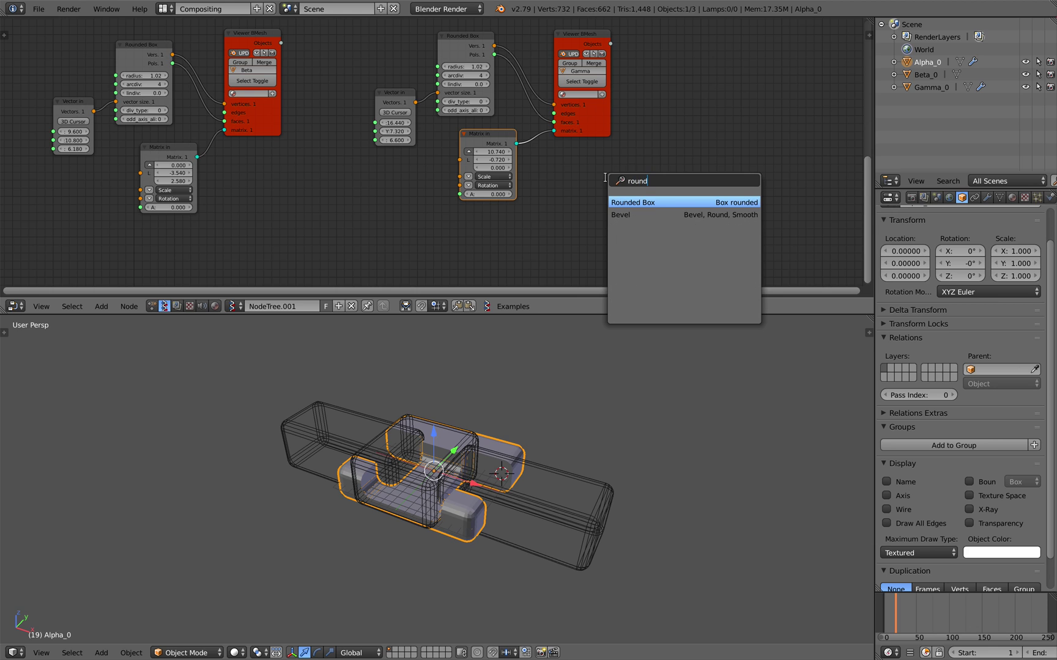
pyautogui.click(320, 80)
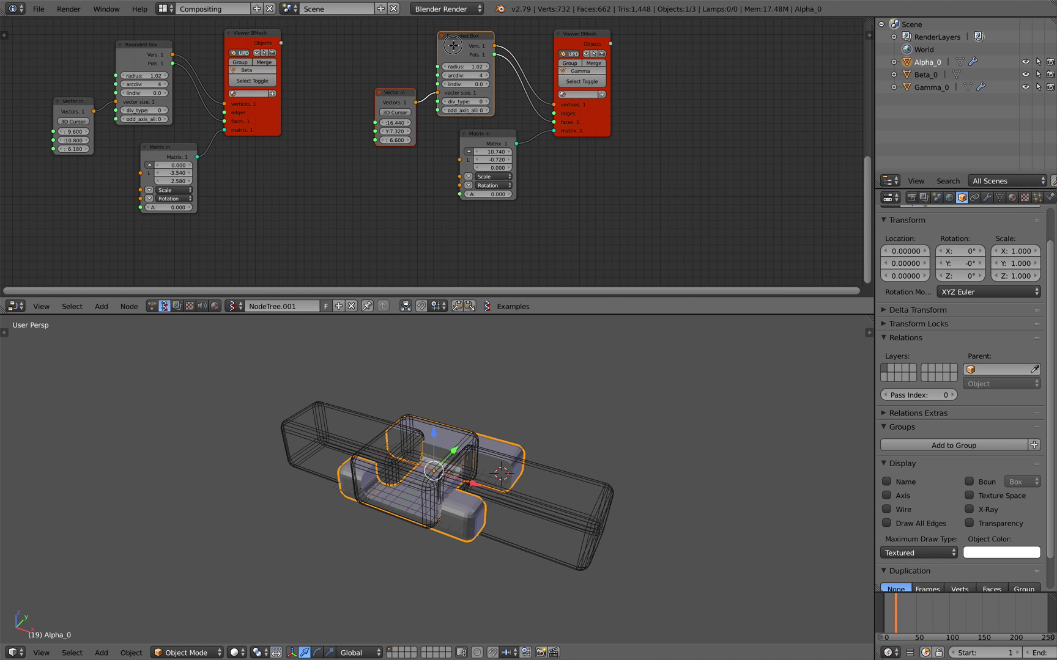
# - Duplicate Gamma's Vector in and Rounded Box nodes and place the copies below the originals
pyautogui.hotkey('shift', 'd')
pyautogui.click(453, 248)
pyautogui.moveTo(489, 233); pyautogui.dragTo(487, 179, button='middle')
pyautogui.scroll(1, 525, 194)
# - Add a Viewer Draw node beside the duplicated Rounded Box
pyautogui.hotkey('shift', 'a')
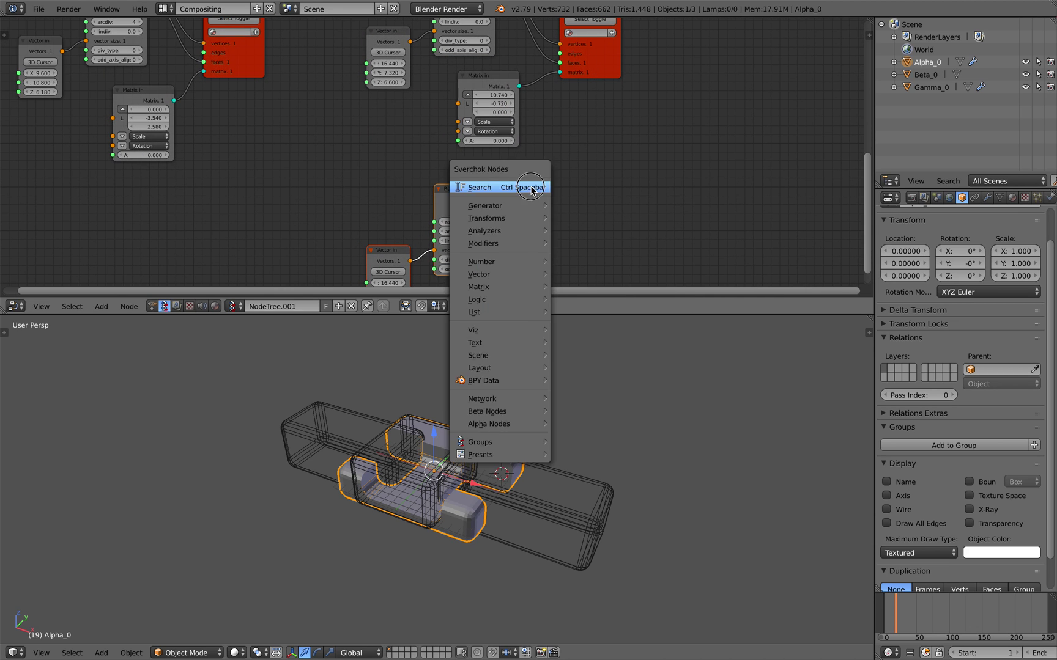
pyautogui.click(531, 191)
pyautogui.write('vd')
pyautogui.press('Return')
pyautogui.click(573, 153)
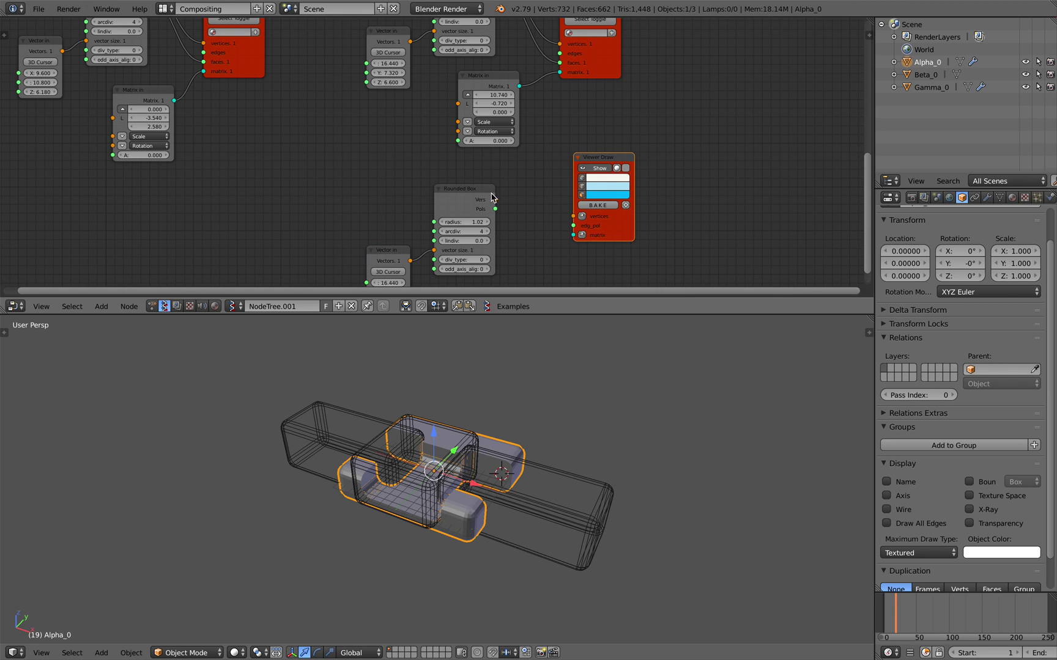
# - Connect the duplicated Rounded Box's Vers and Pols outputs to Viewer Draw's vertices and edg_pol inputs, and save the file
pyautogui.moveTo(496, 196); pyautogui.dragTo(571, 218)
pyautogui.hotkey('ctrl', 'z')
pyautogui.moveTo(570, 226); pyautogui.dragTo(479, 208)
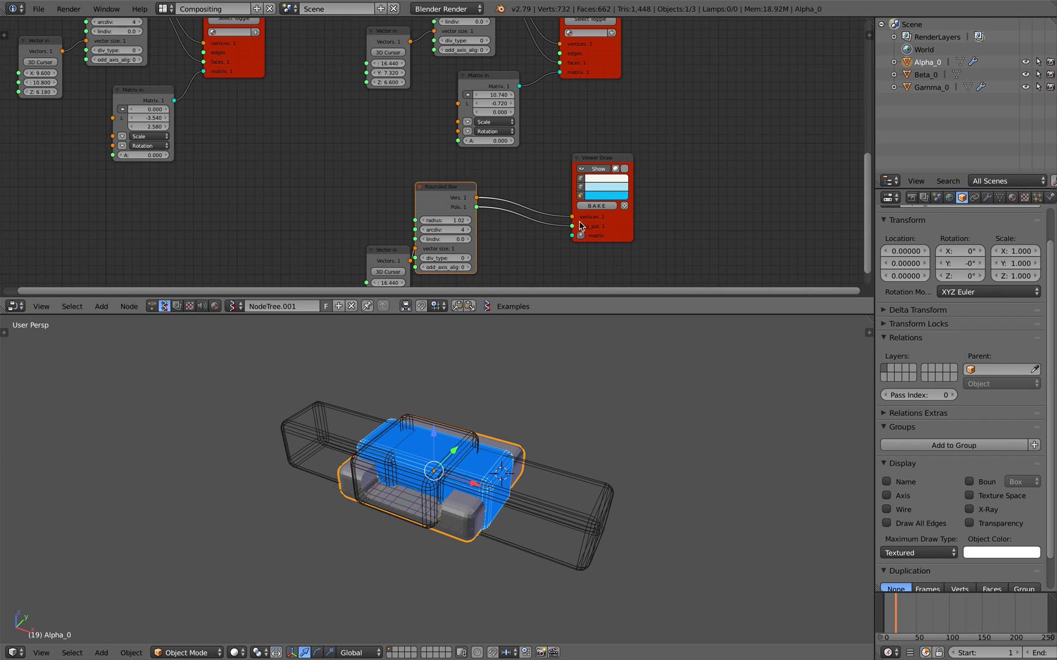
pyautogui.moveTo(604, 227); pyautogui.dragTo(575, 229)
pyautogui.hotkey('ctrl', 's')
pyautogui.click(575, 229)
# - Set the duplicated box's Vector in size to X 1.000, Y 1.000 and Z 18.000, and save the file
pyautogui.scroll(3, 473, 226)
pyautogui.moveTo(409, 296); pyautogui.dragTo(418, 230, button='middle')
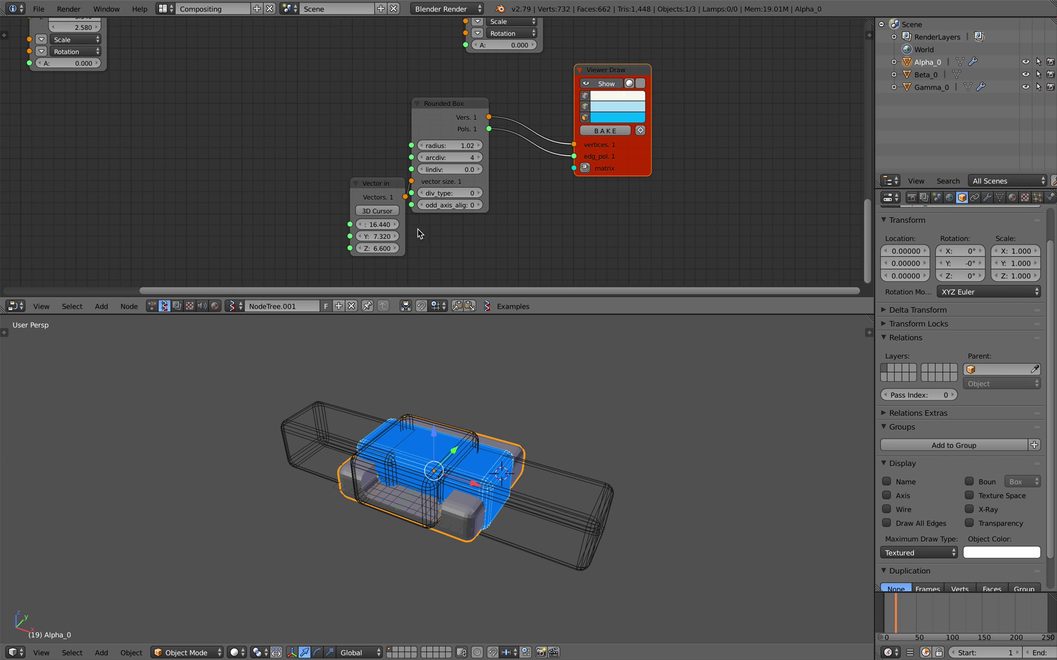
pyautogui.moveTo(376, 248)
pyautogui.mouseDown()
pyautogui.moveTo(387, 237)
pyautogui.moveTo(362, 236)
pyautogui.moveTo(379, 236)
pyautogui.mouseUp()
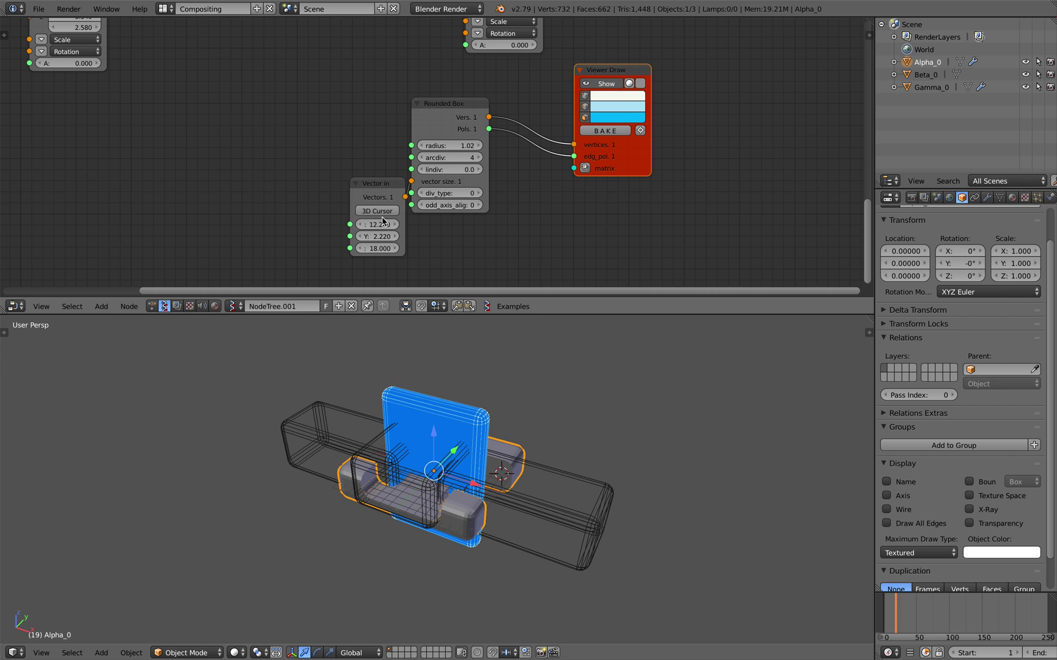
pyautogui.moveTo(377, 224); pyautogui.dragTo(364, 224)
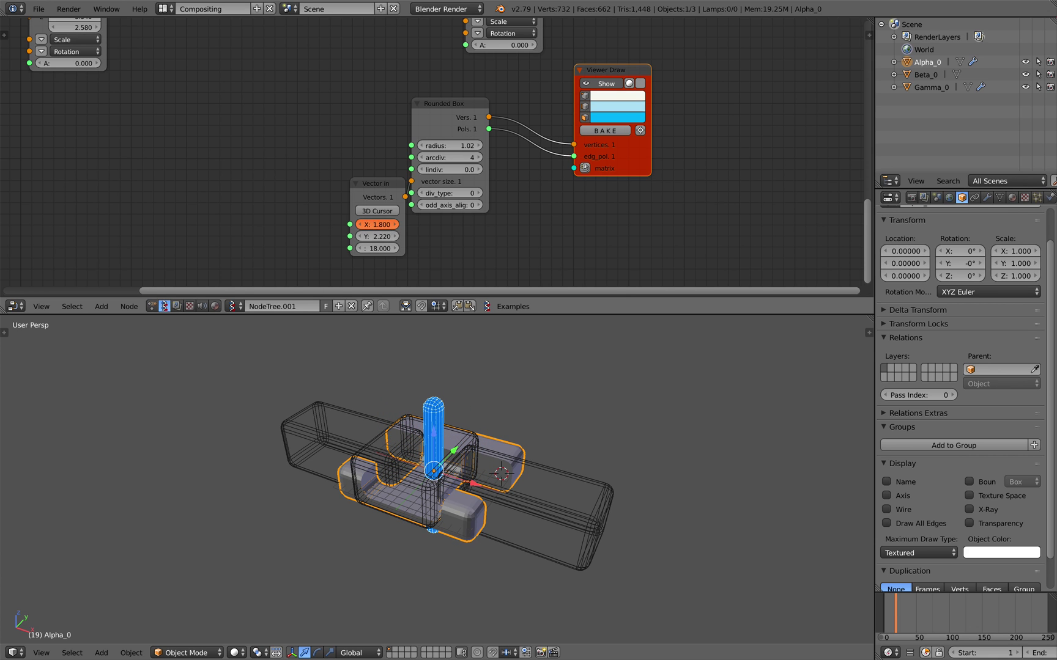
pyautogui.moveTo(514, 423); pyautogui.dragTo(488, 433, button='middle')
pyautogui.hotkey('ctrl', 's')
pyautogui.click(456, 424)
pyautogui.scroll(1, 487, 433)
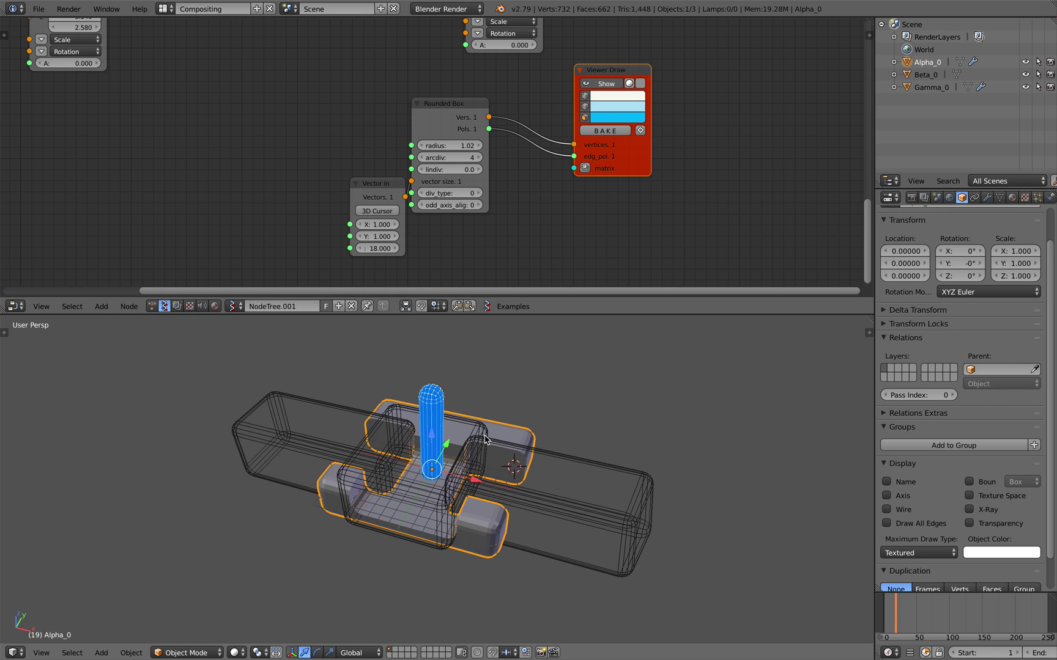
pyautogui.hotkey('ctrl', 's')
pyautogui.click(487, 433)
# - Space out the Vector in and Viewer Draw nodes and add a Line MK2 node below the duplicated Rounded Box
pyautogui.moveTo(389, 192); pyautogui.dragTo(361, 179)
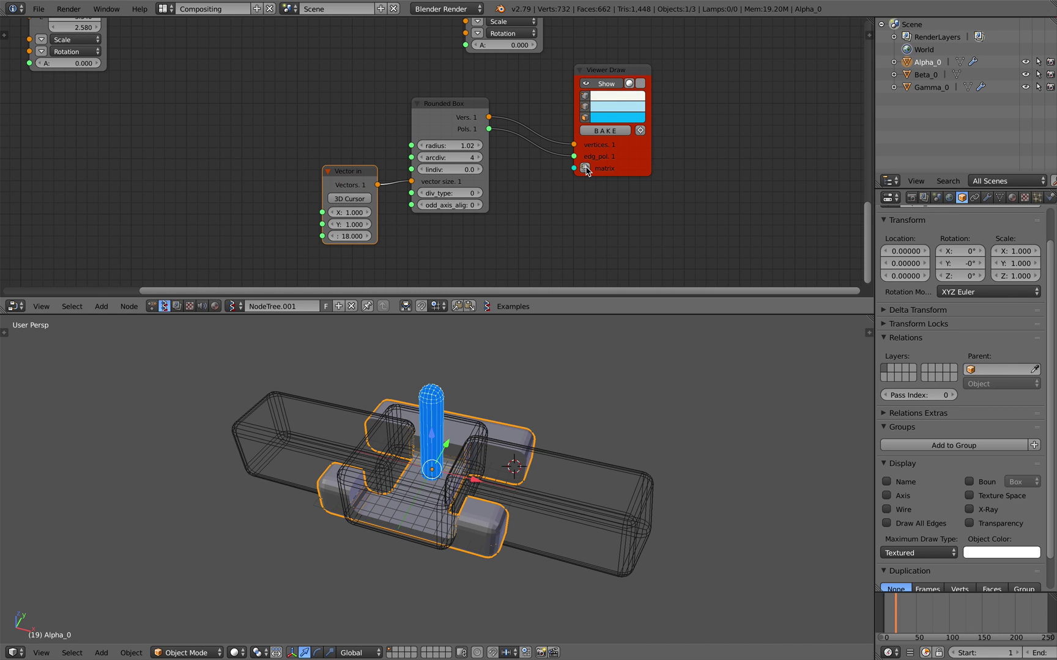
pyautogui.moveTo(618, 170); pyautogui.dragTo(666, 184)
pyautogui.hotkey('alt', 'space')
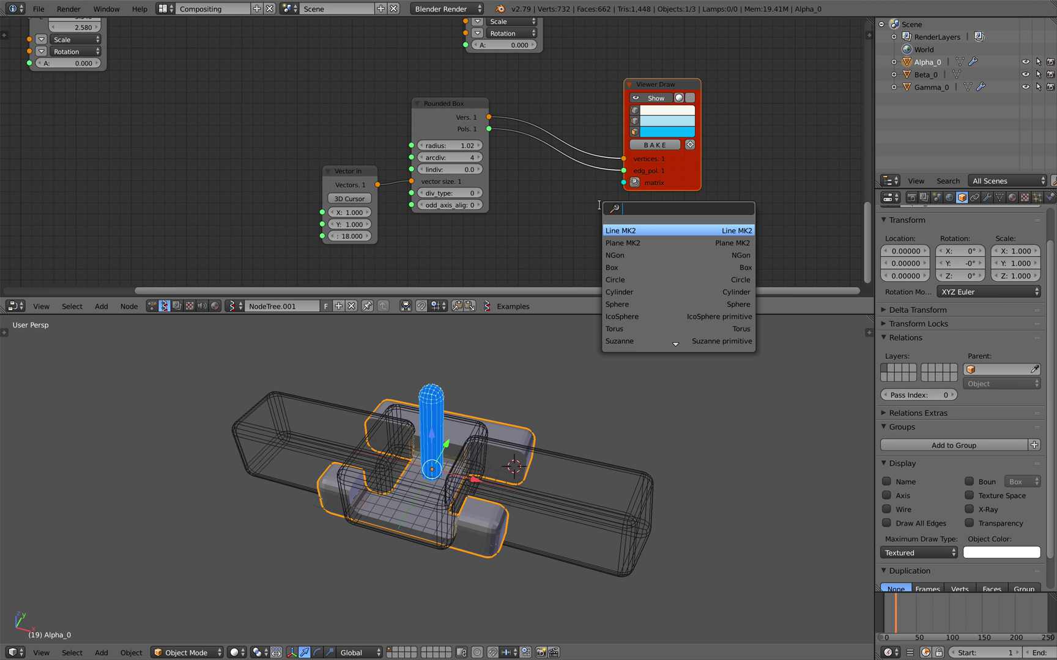
pyautogui.press('Return')
pyautogui.click(475, 230)
pyautogui.moveTo(650, 183); pyautogui.dragTo(669, 193)
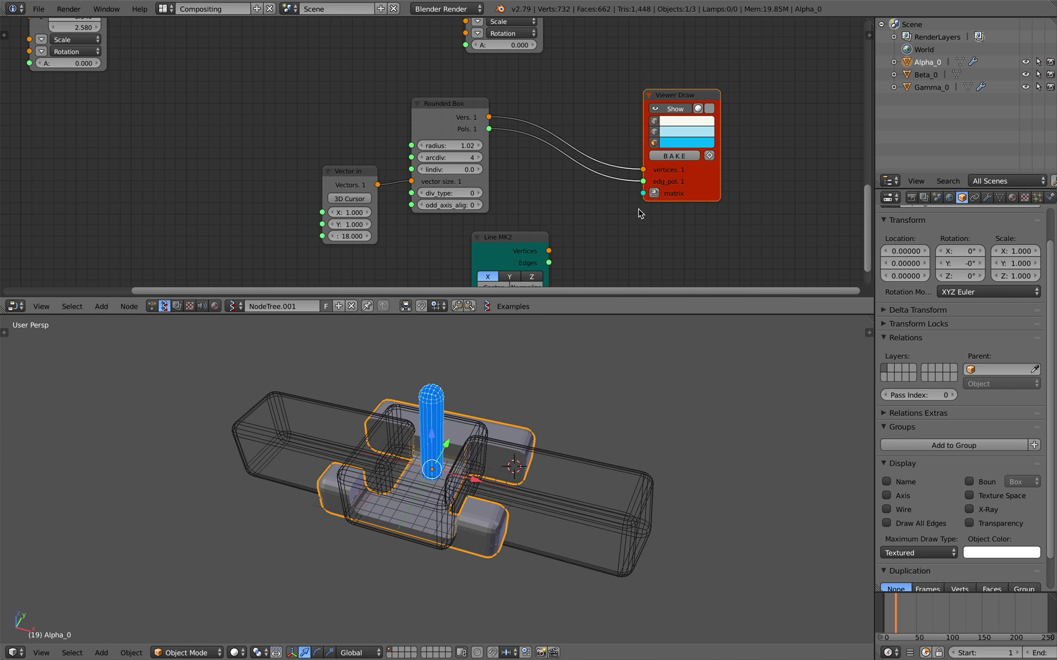
# - Add a Matrix in node, connect it to Viewer Draw's matrix input, and place it beside the Line MK2 node
pyautogui.moveTo(637, 209); pyautogui.dragTo(625, 170, button='middle')
pyautogui.hotkey('alt', 'space')
pyautogui.click(646, 152)
pyautogui.click(647, 152)
pyautogui.moveTo(670, 152); pyautogui.dragTo(734, 156)
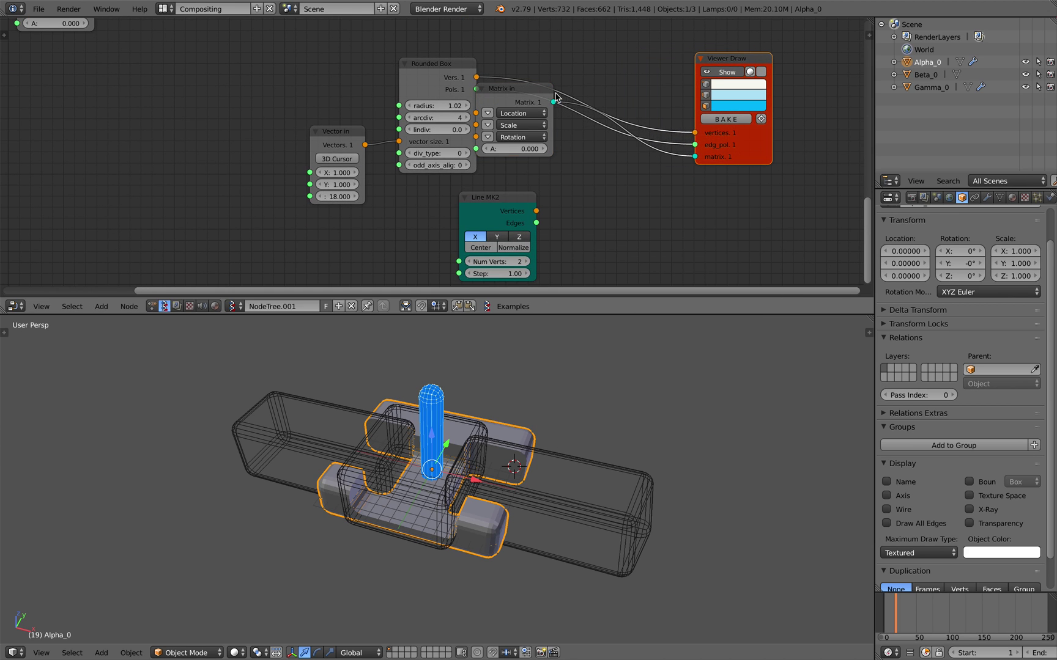
pyautogui.moveTo(521, 90); pyautogui.dragTo(612, 172)
# - Connect Line MK2's vertices to Matrix in's location, and make the line centred with 4 vertices and a step of 3.16
pyautogui.moveTo(536, 210); pyautogui.dragTo(568, 188)
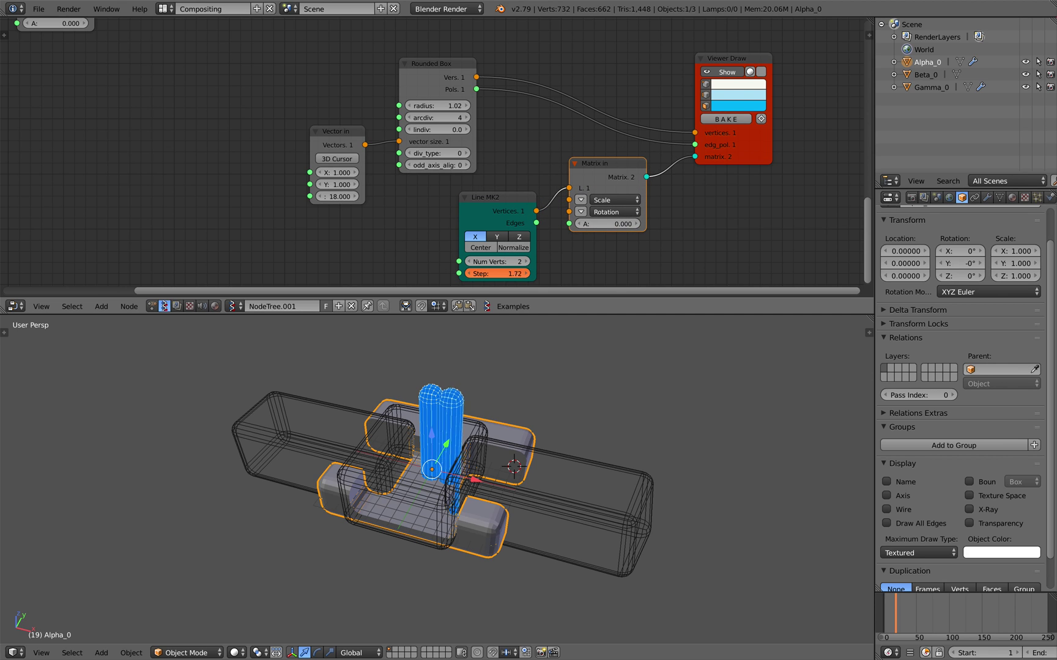
pyautogui.click(524, 262)
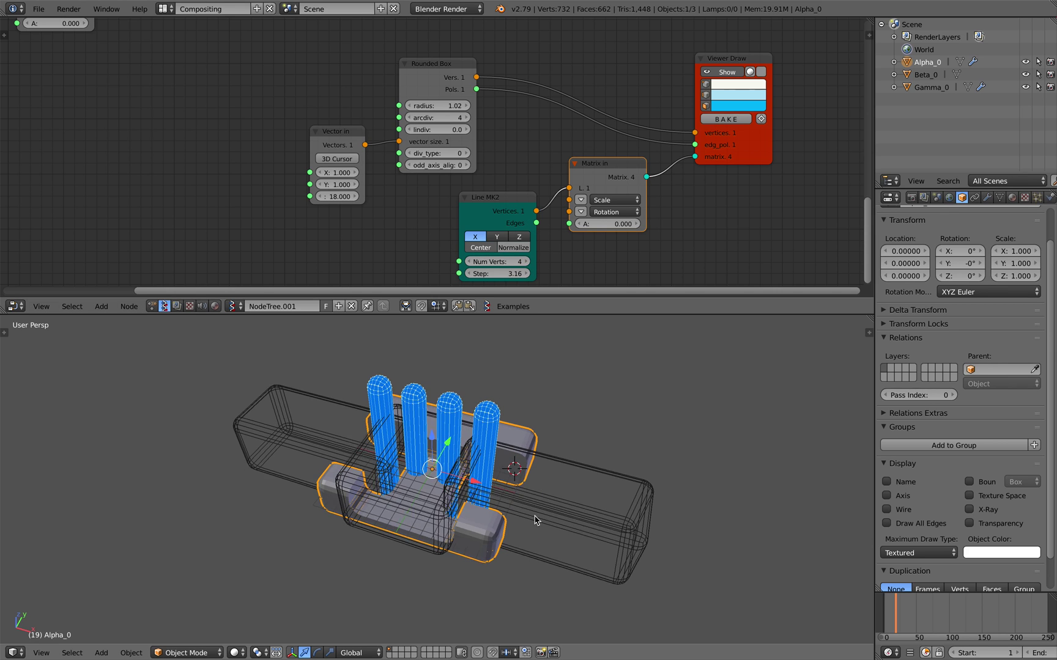
pyautogui.moveTo(607, 192); pyautogui.dragTo(600, 225)
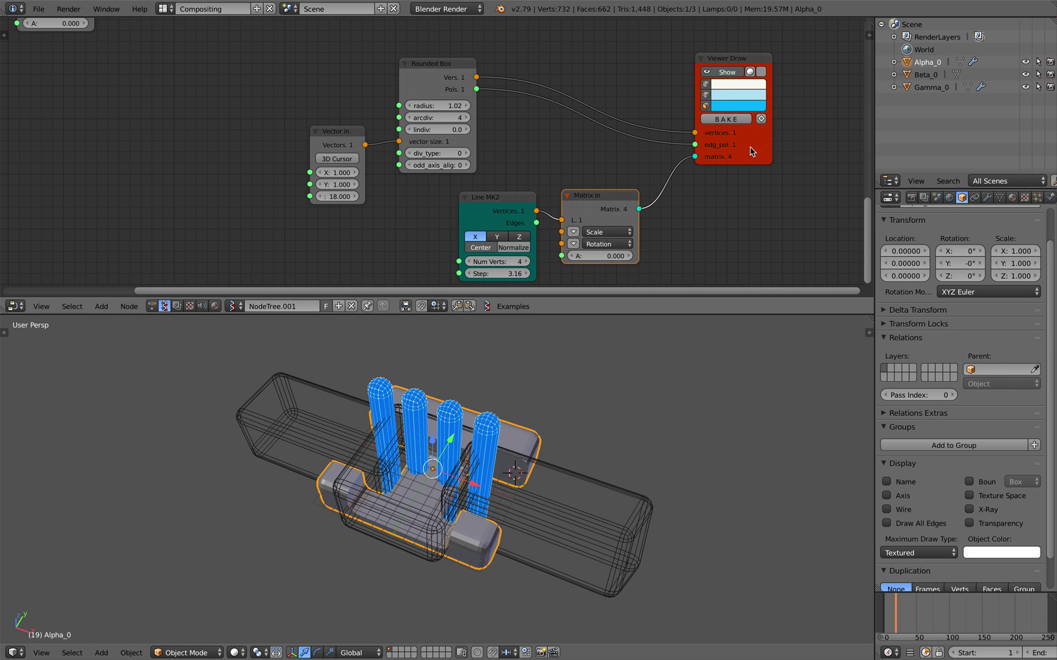
# - Shift Viewer Draw and Matrix in aside, add a Move vectors node, and insert it between Line MK2 and Matrix in
pyautogui.moveTo(751, 147); pyautogui.dragTo(773, 144)
pyautogui.moveTo(601, 202); pyautogui.dragTo(635, 195)
pyautogui.hotkey('shift', 'a')
pyautogui.click(575, 197)
pyautogui.write('vec')
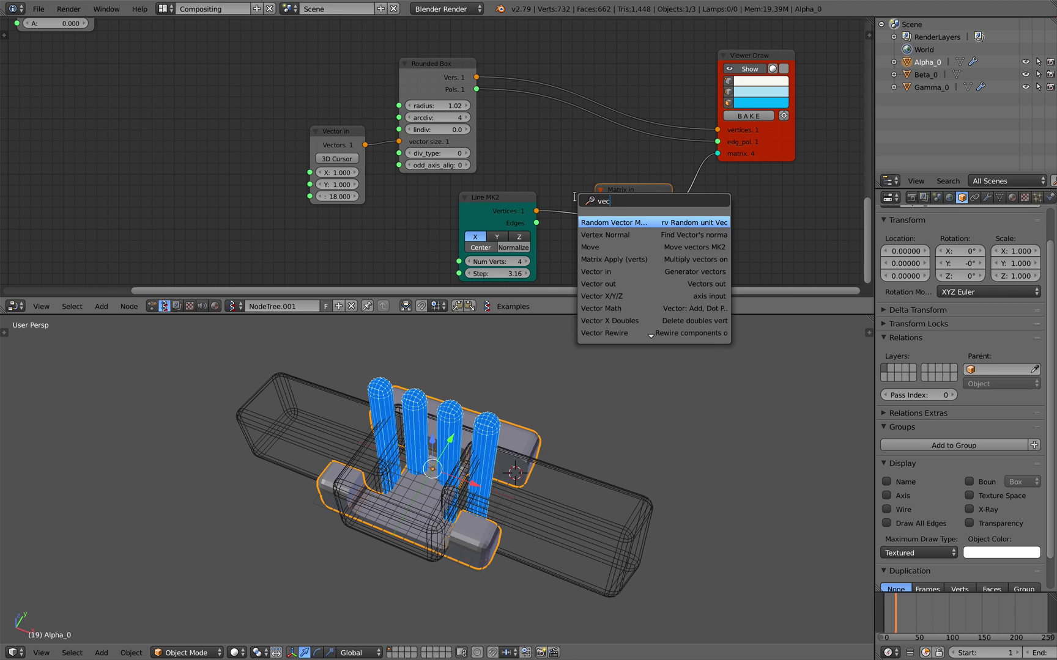
pyautogui.write('tor m')
pyautogui.press('Return')
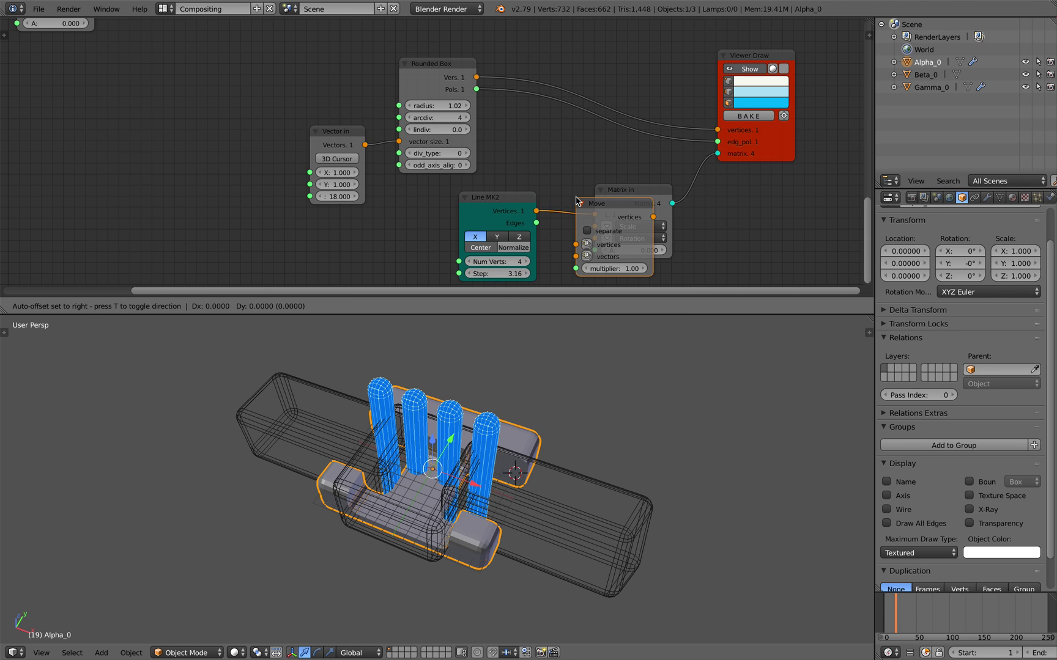
pyautogui.click(574, 232)
# - Add a Vector in to the Move node's vectors input, place it below Line MK2, and set its Y to 4.620
pyautogui.click(591, 243)
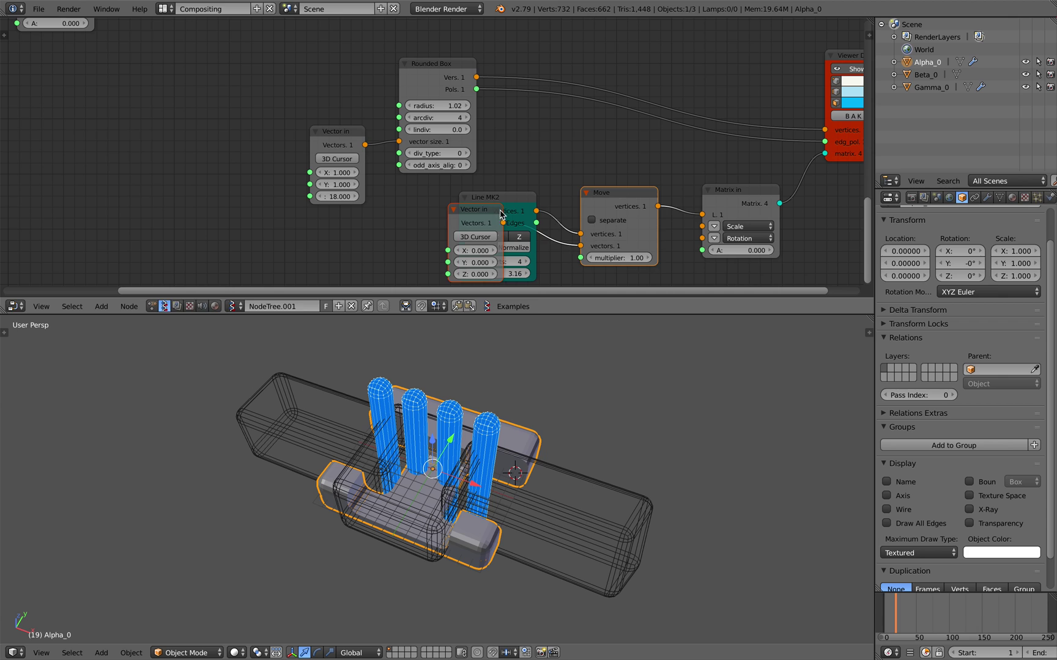
pyautogui.moveTo(499, 211); pyautogui.dragTo(544, 281)
pyautogui.moveTo(530, 286); pyautogui.dragTo(533, 186, button='middle')
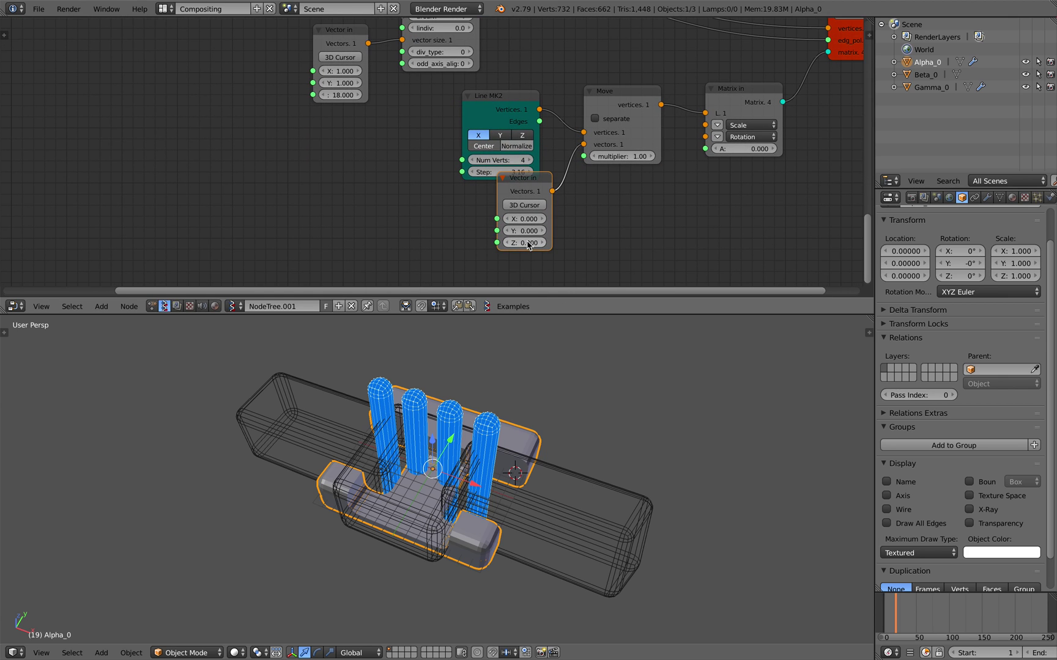
pyautogui.moveTo(524, 231); pyautogui.dragTo(552, 231)
pyautogui.moveTo(585, 330); pyautogui.dragTo(536, 358, button='middle')
pyautogui.moveTo(514, 231); pyautogui.dragTo(518, 230)
pyautogui.moveTo(485, 172); pyautogui.dragTo(476, 230, button='middle')
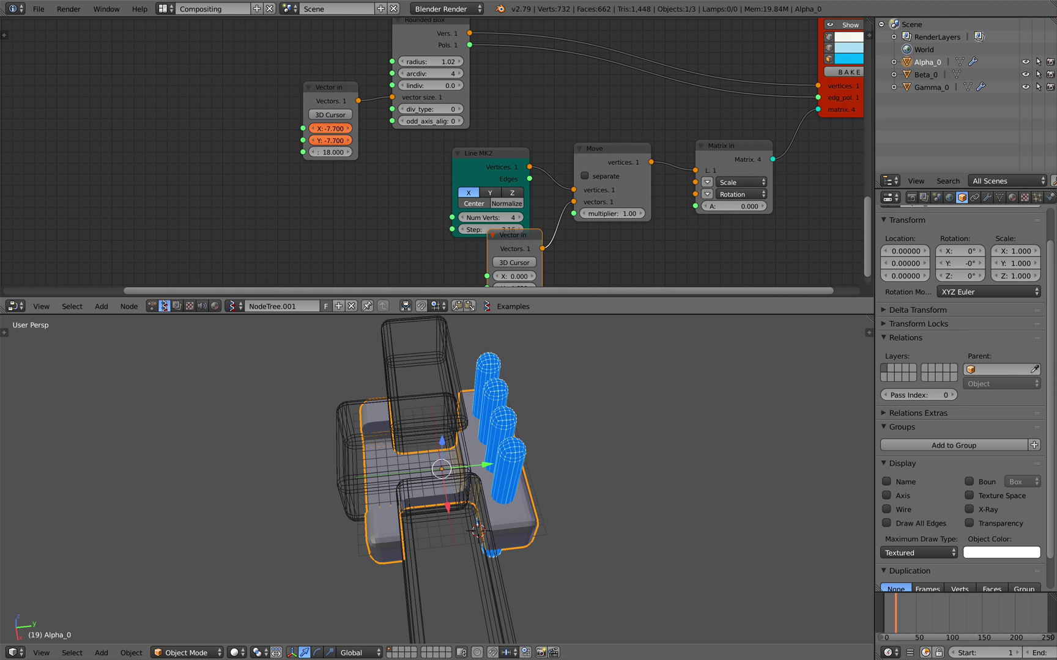
# - Set X and Y of the Vector in feeding the rods' Rounded Box size to 1.000, and save the file
pyautogui.moveTo(310, 98); pyautogui.dragTo(308, 121, button='middle')
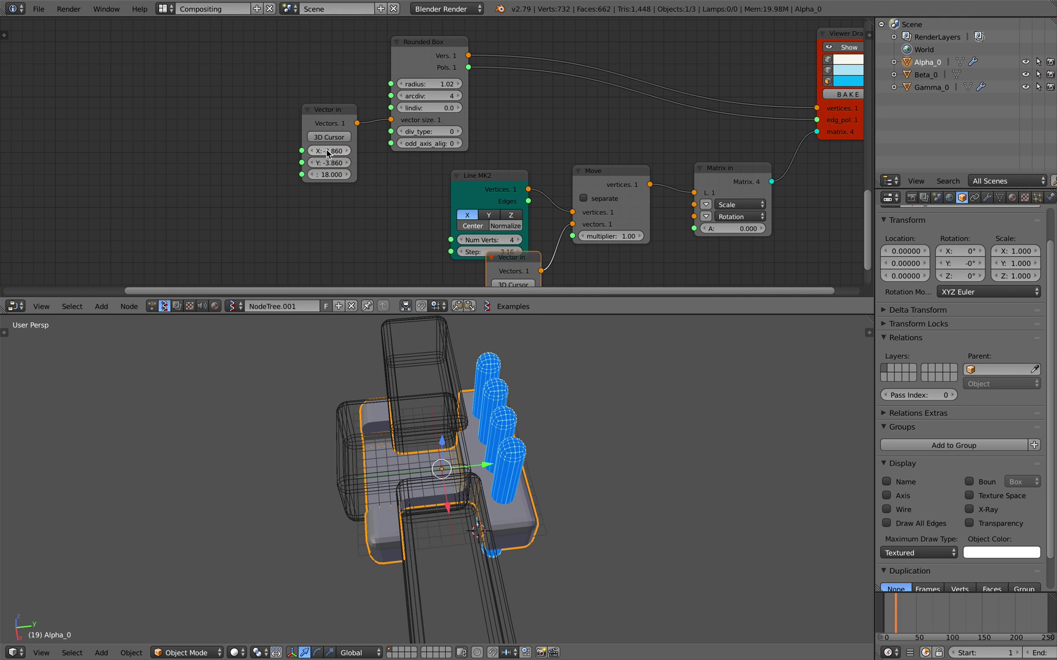
pyautogui.write('1')
pyautogui.press('Return')
pyautogui.hotkey('ctrl', 's')
pyautogui.click(267, 127)
# - Raise the Move node slightly, go to frame 30, and reduce the rods' Rounded Box radius to 0.64
pyautogui.moveTo(601, 175); pyautogui.dragTo(590, 154)
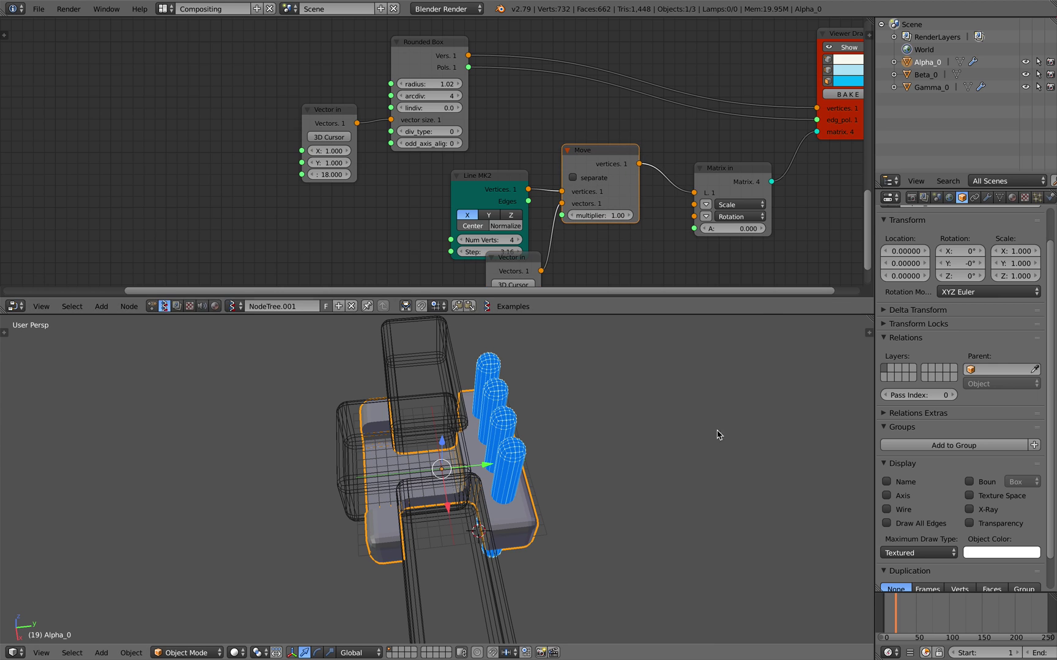
pyautogui.click(902, 610)
pyautogui.moveTo(538, 442); pyautogui.dragTo(597, 438, button='middle')
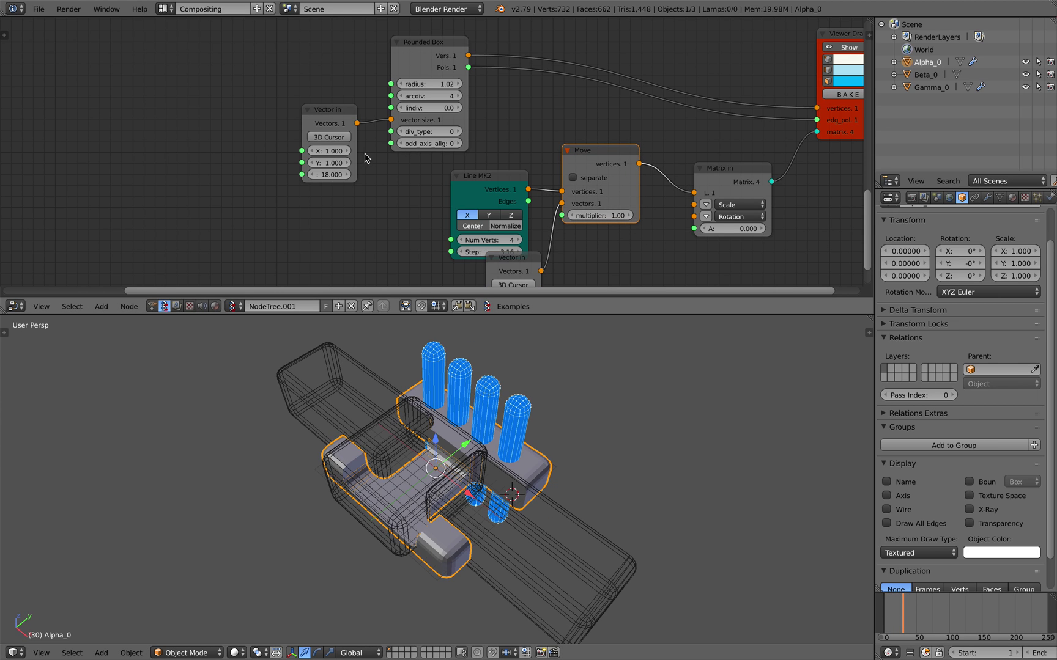
pyautogui.moveTo(334, 163); pyautogui.dragTo(252, 142)
pyautogui.moveTo(517, 438)
pyautogui.mouseDown(button='middle')
pyautogui.moveTo(486, 439)
pyautogui.moveTo(502, 441)
pyautogui.mouseUp(button='middle')
pyautogui.moveTo(461, 114); pyautogui.dragTo(401, 127, button='middle')
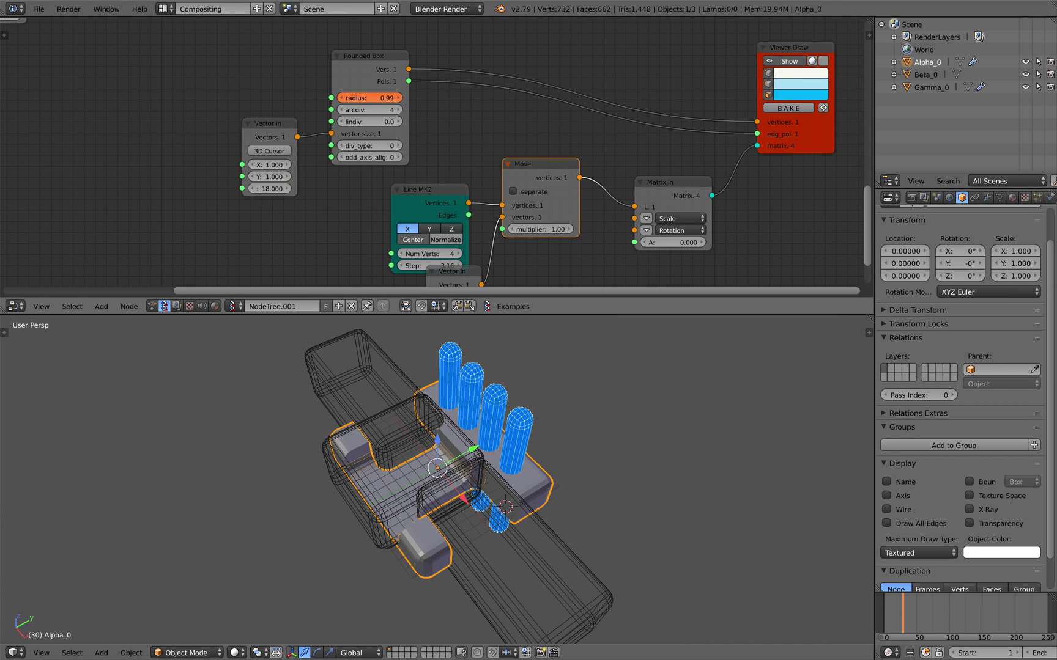
pyautogui.moveTo(370, 98); pyautogui.dragTo(2, 107)
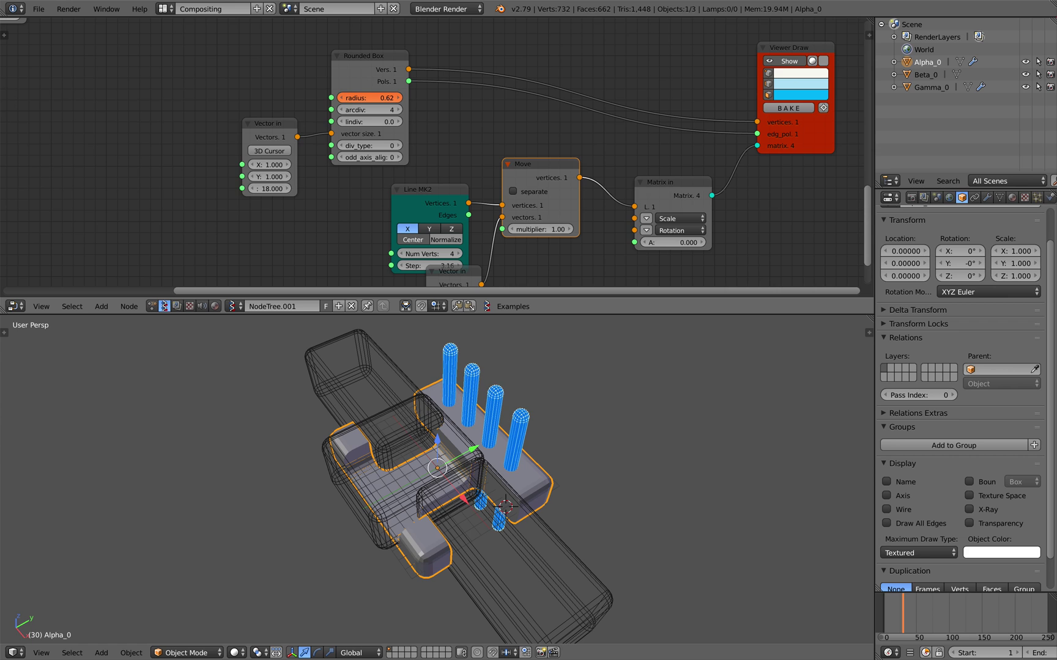
pyautogui.moveTo(594, 458); pyautogui.dragTo(563, 431, button='middle')
# - Save over the current file and save a new version as roundedboxbool_005.blend on the Desktop
pyautogui.hotkey('ctrl', 's')
pyautogui.click(678, 455)
pyautogui.hotkey('ctrl', 's')
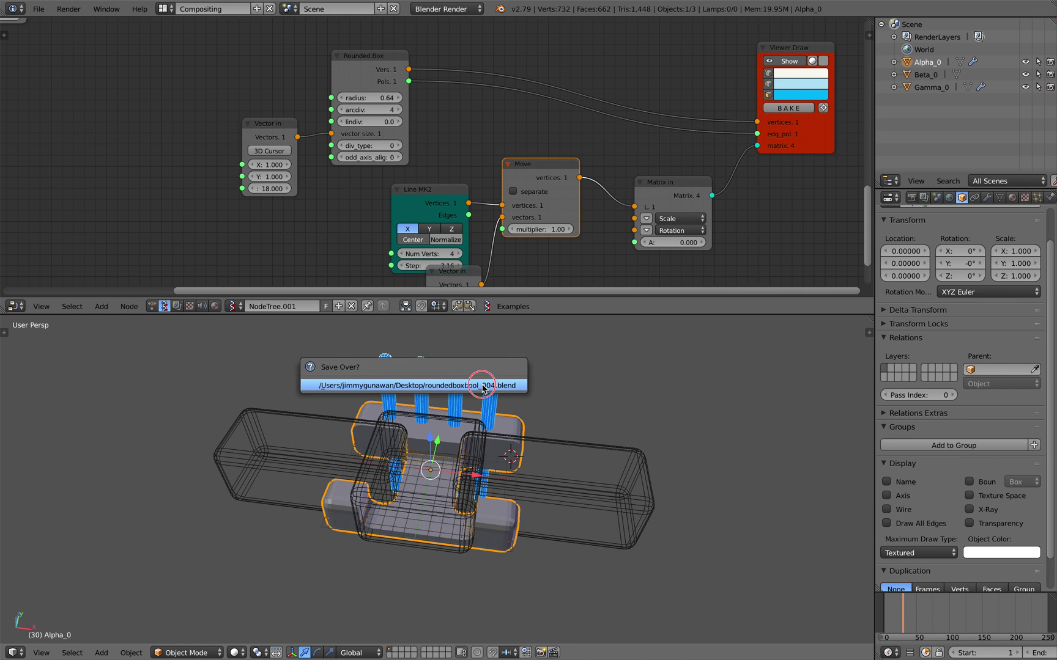
pyautogui.click(481, 385)
pyautogui.click(38, 9)
pyautogui.click(61, 105)
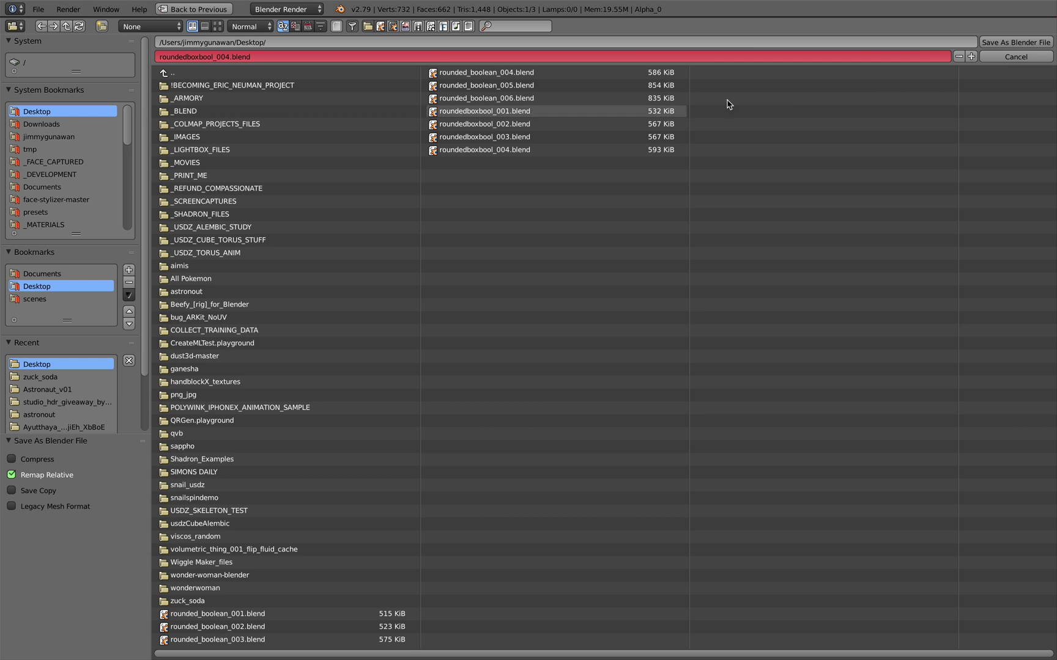
pyautogui.click(988, 42)
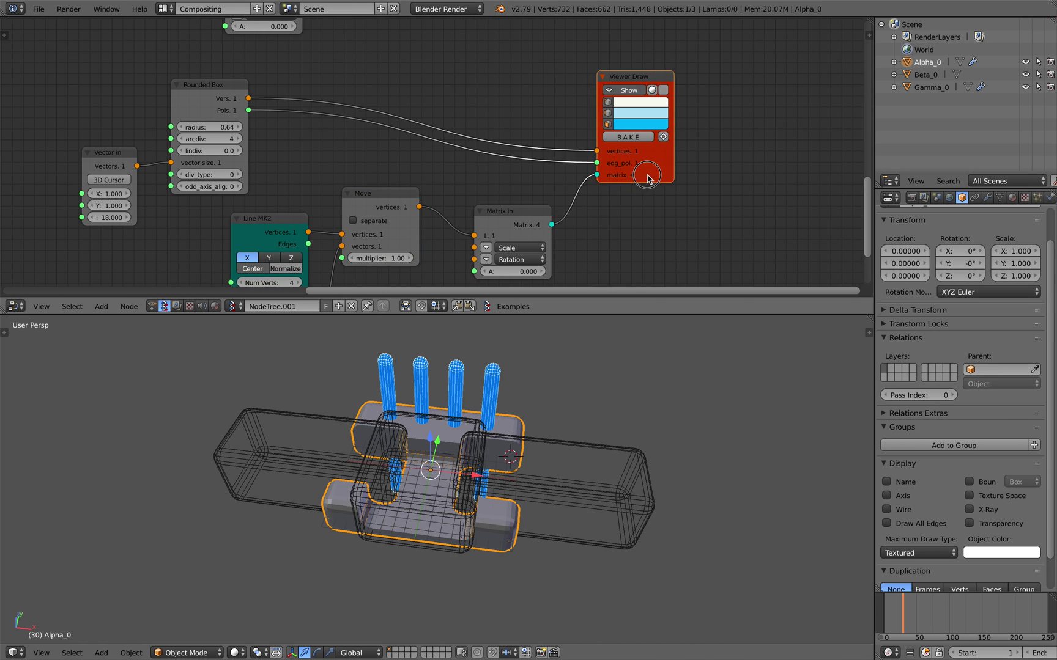
# - Select the whole rod node group, reposition it in the node tree, deselect it, and save over roundedboxbool_005.blend
pyautogui.scroll(-5, 648, 178)
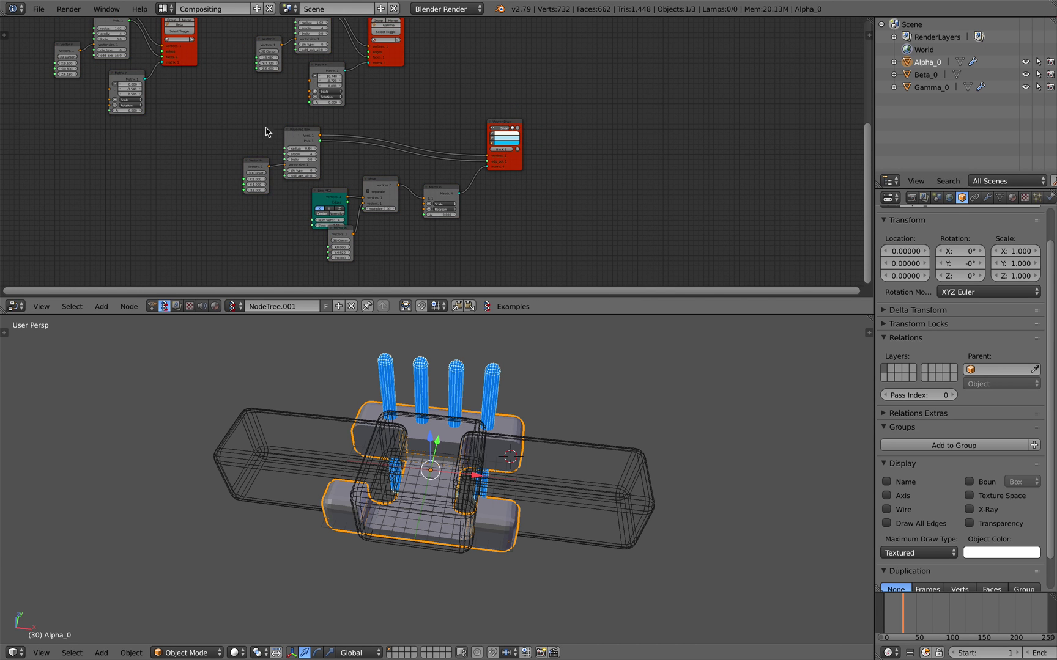
pyautogui.moveTo(249, 125); pyautogui.dragTo(514, 253)
pyautogui.press('g')
pyautogui.click(389, 222)
pyautogui.press('a')
pyautogui.moveTo(418, 192); pyautogui.dragTo(512, 171, button='middle')
pyautogui.scroll(4, 512, 171)
pyautogui.hotkey('ctrl', 's')
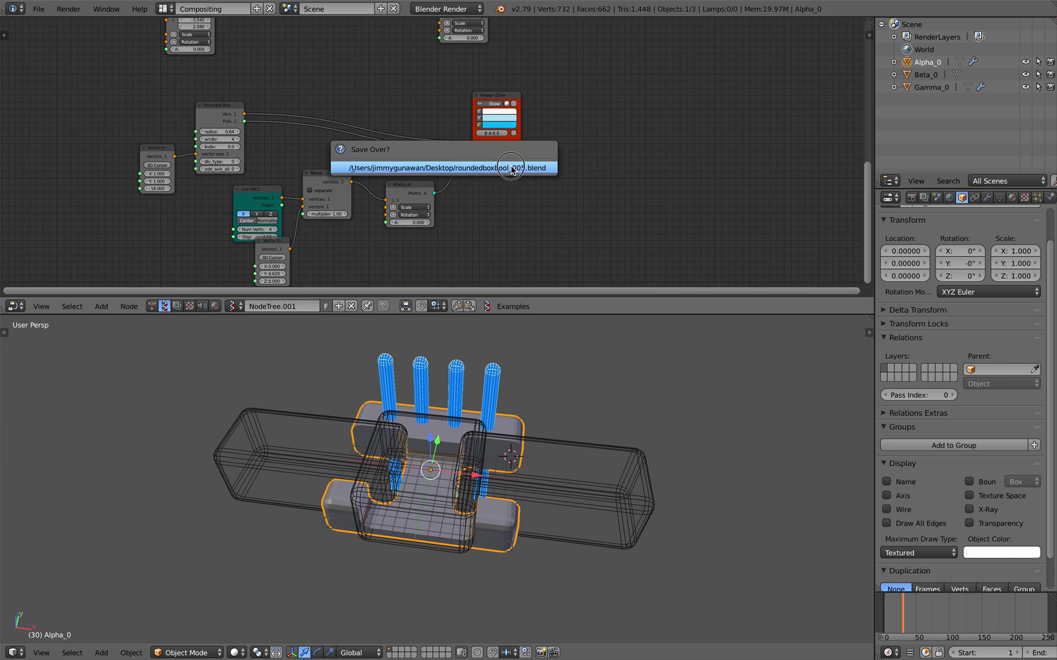
pyautogui.click(511, 171)
# - Add a Matrix Apply node with edge and face inputs beside the rods' Viewer Draw node
pyautogui.scroll(3, 563, 160)
pyautogui.hotkey('shift', 'a')
pyautogui.click(620, 142)
pyautogui.write('matrix apply')
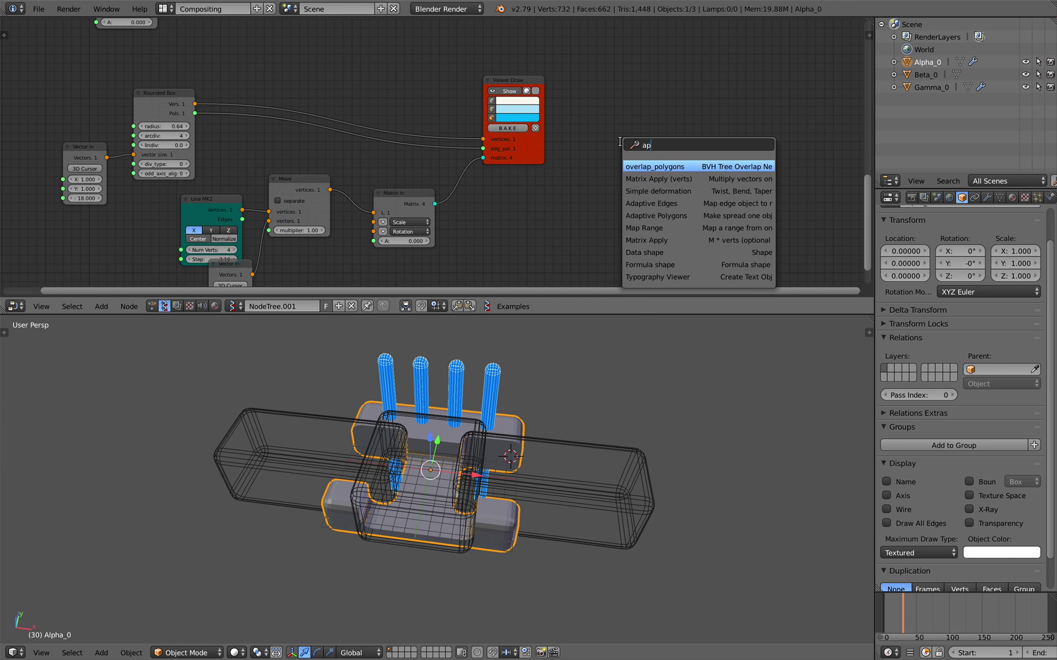
pyautogui.press('Return')
pyautogui.click(621, 146)
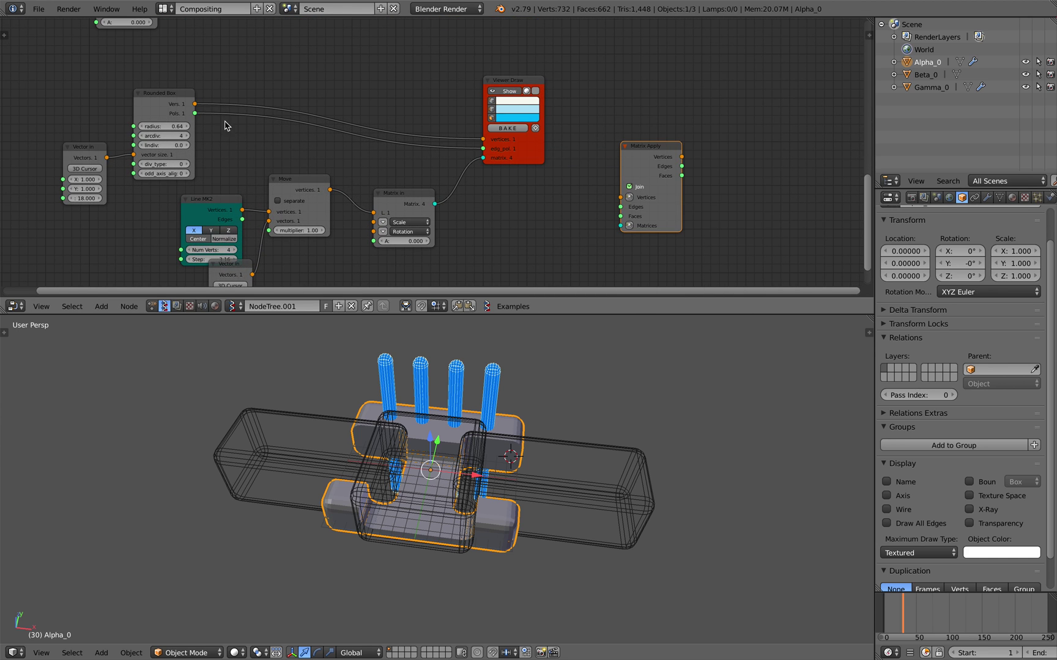
# - Connect the Rounded Box's vertices and polygons and Matrix in's matrix to Matrix Apply, and place it below Viewer Draw
pyautogui.moveTo(196, 105); pyautogui.dragTo(266, 127)
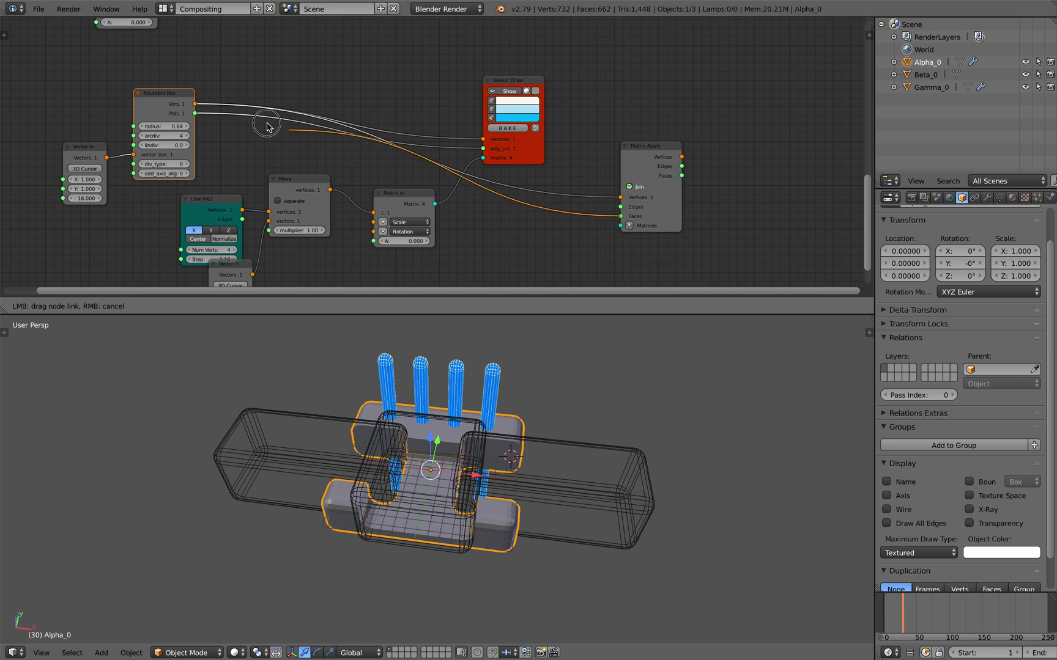
pyautogui.moveTo(197, 116); pyautogui.dragTo(195, 114)
pyautogui.moveTo(435, 203); pyautogui.dragTo(622, 225)
pyautogui.moveTo(648, 146); pyautogui.dragTo(497, 180)
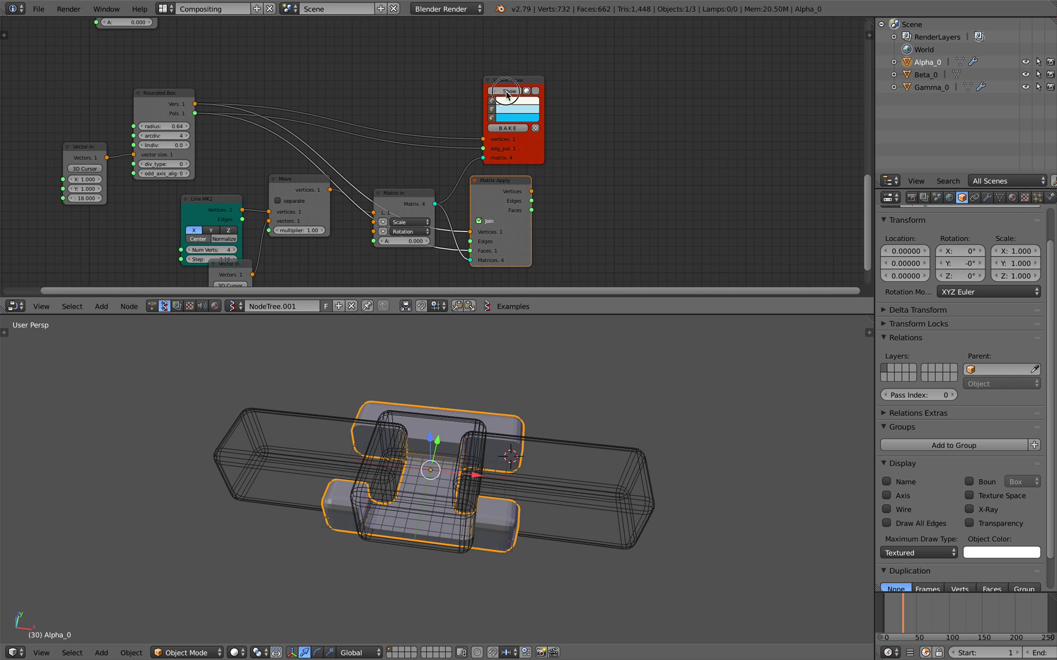
# - Turn off Viewer Draw's display, move that node up, and add a Viewer BMesh node beside Matrix Apply
pyautogui.moveTo(511, 86); pyautogui.dragTo(494, 74)
pyautogui.hotkey('shift', 'a')
pyautogui.click(596, 147)
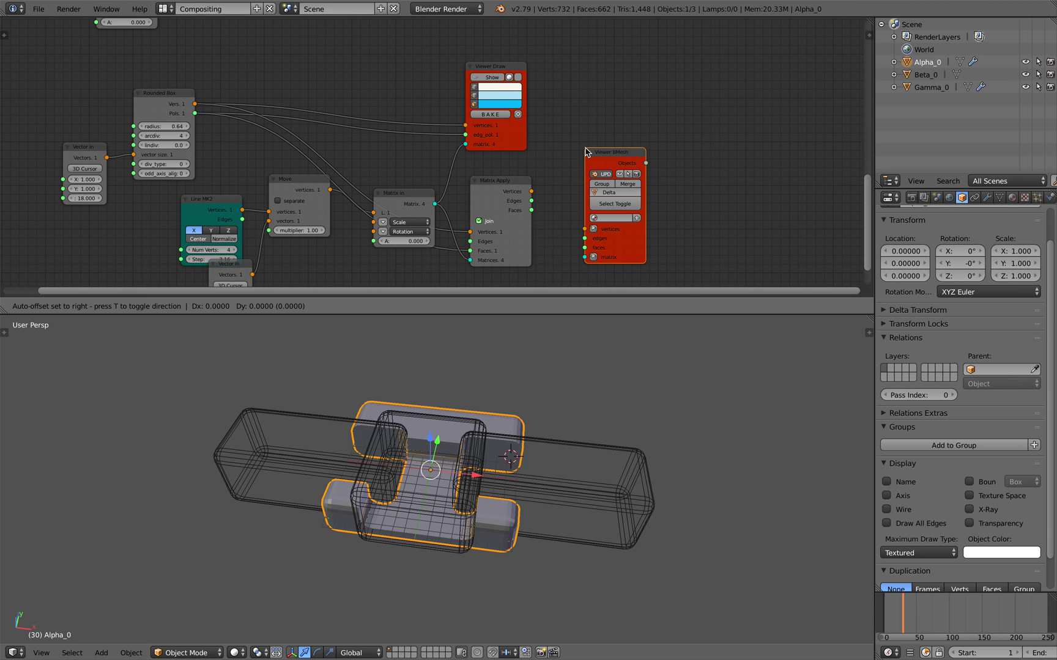
pyautogui.click(586, 149)
# - Connect Matrix Apply's vertices and faces to the matching Viewer BMesh inputs
pyautogui.scroll(4, 609, 171)
pyautogui.moveTo(710, 213); pyautogui.dragTo(670, 149, button='middle')
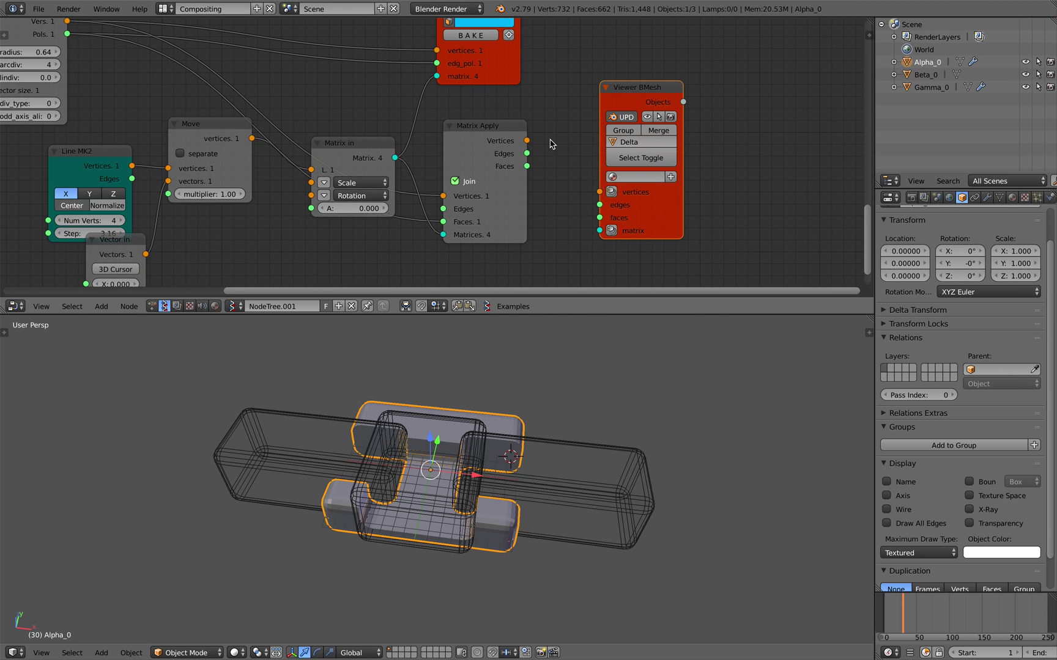
pyautogui.moveTo(527, 141); pyautogui.dragTo(600, 192)
pyautogui.moveTo(527, 166); pyautogui.dragTo(599, 217)
pyautogui.moveTo(511, 403); pyautogui.dragTo(529, 440, button='middle')
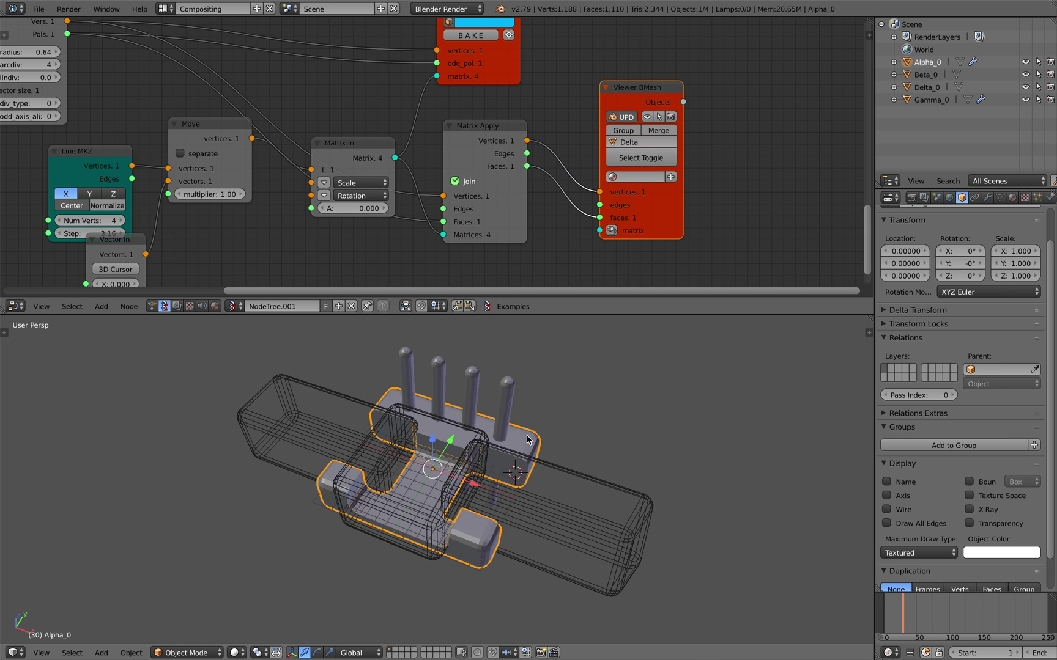
pyautogui.scroll(4, 529, 440)
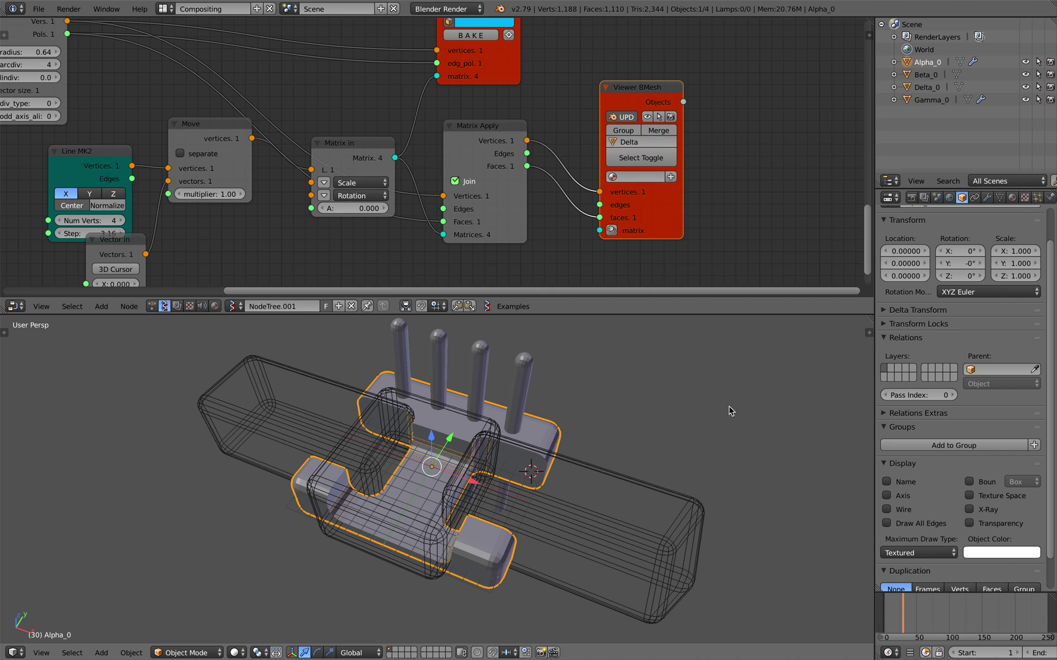
# - Add a third Boolean modifier to Alpha_0 with Delta_0 as the object and the operation set to Difference
pyautogui.click(987, 198)
pyautogui.click(940, 243)
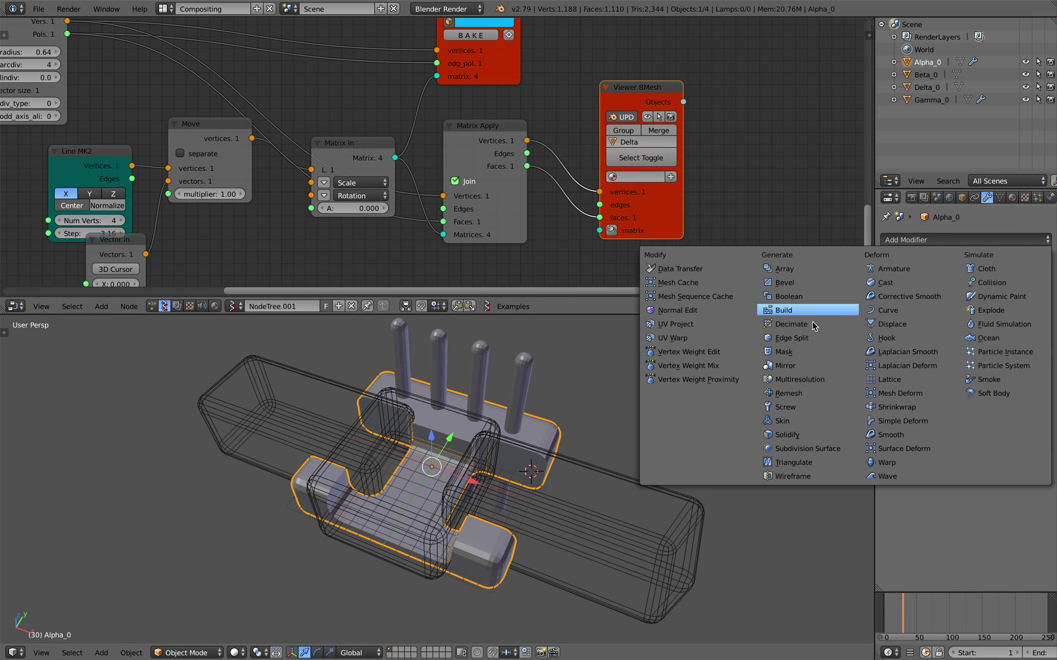
pyautogui.click(786, 309)
pyautogui.click(994, 517)
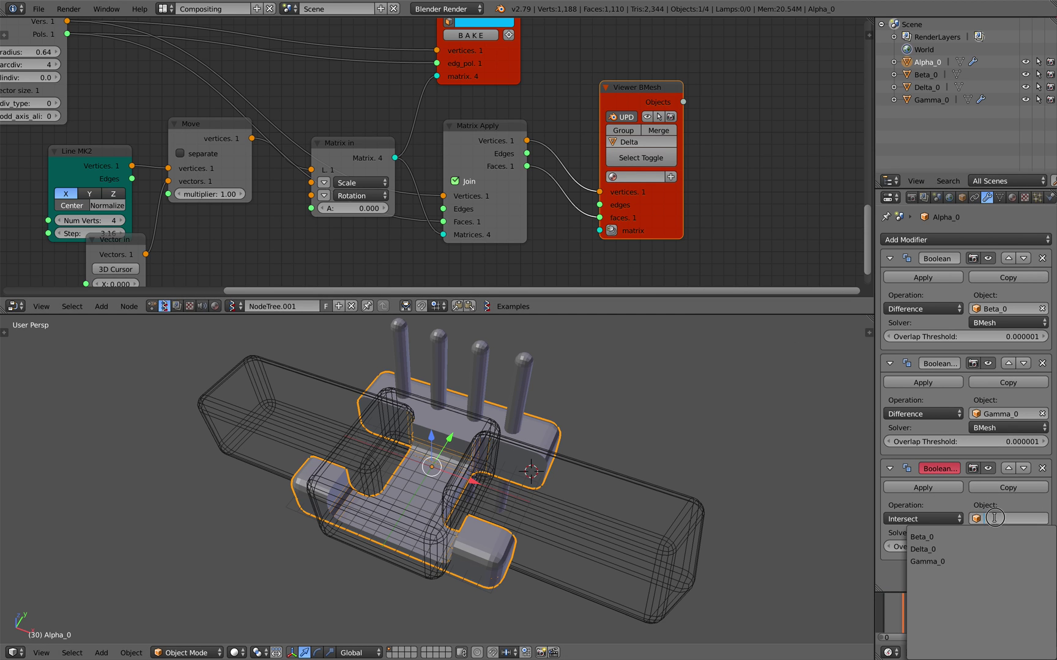
pyautogui.click(970, 561)
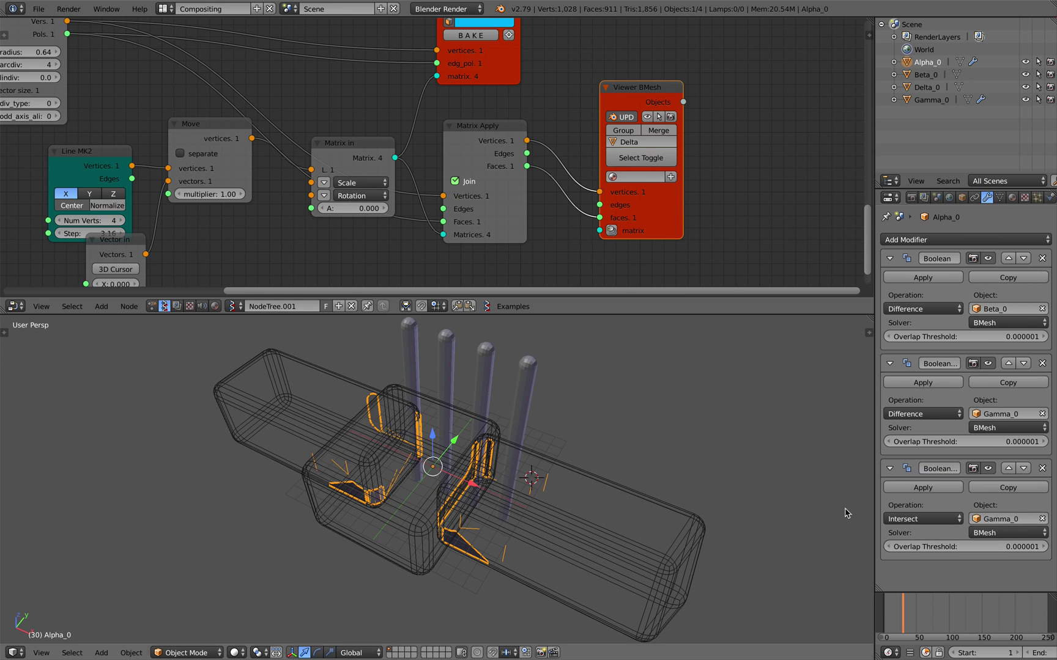
pyautogui.click(977, 521)
pyautogui.click(952, 550)
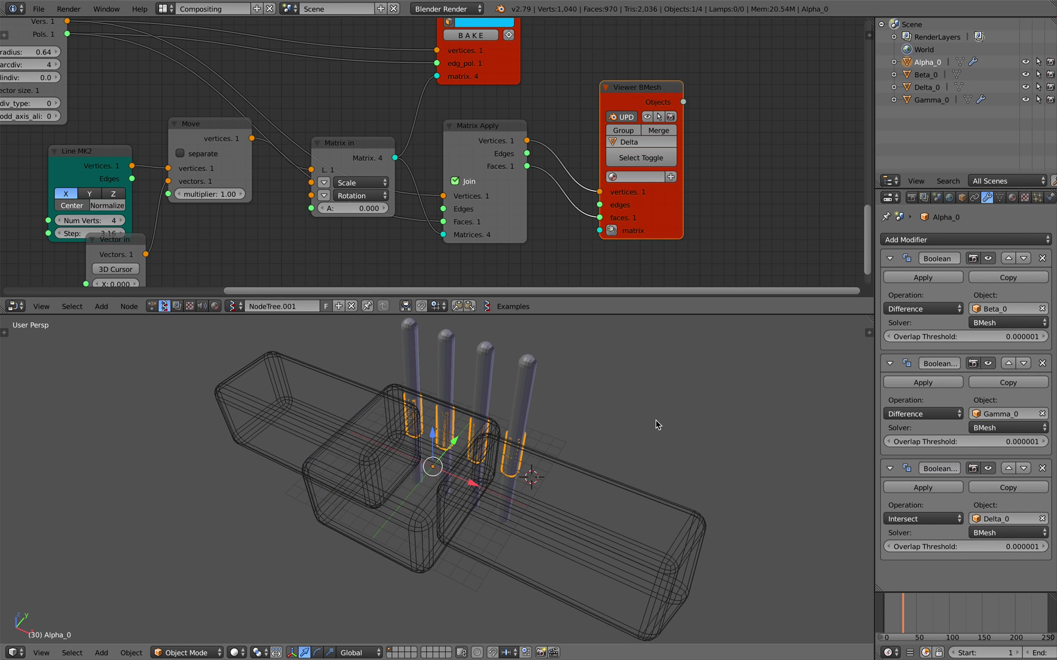
pyautogui.click(926, 519)
pyautogui.click(921, 476)
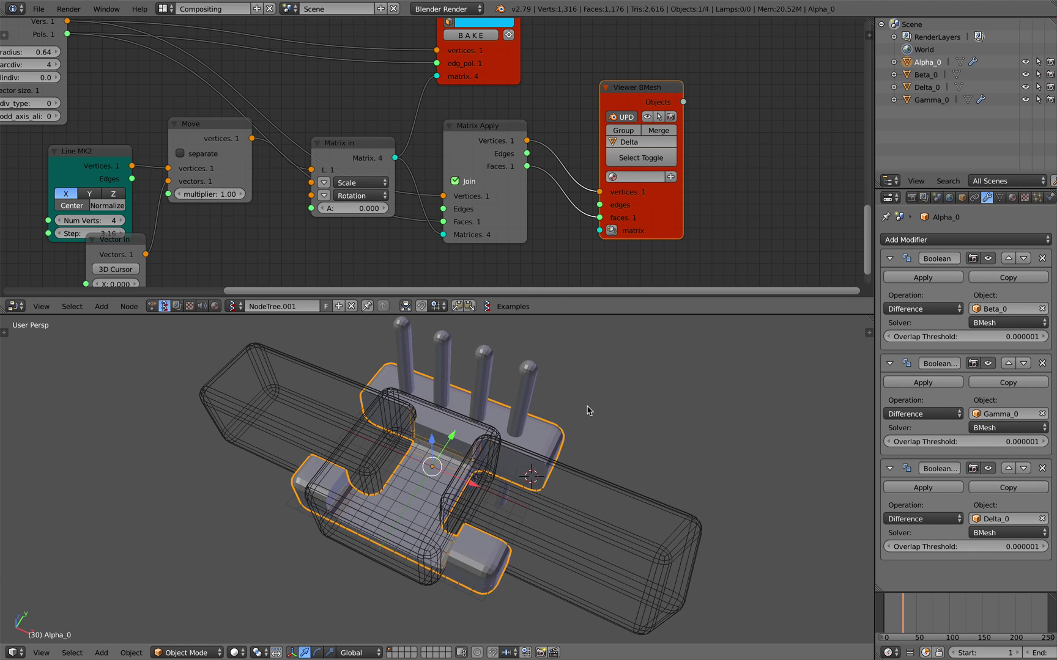
# - Set Delta_0's maximum draw type to Wire and deselect it
pyautogui.rightClick(585, 408)
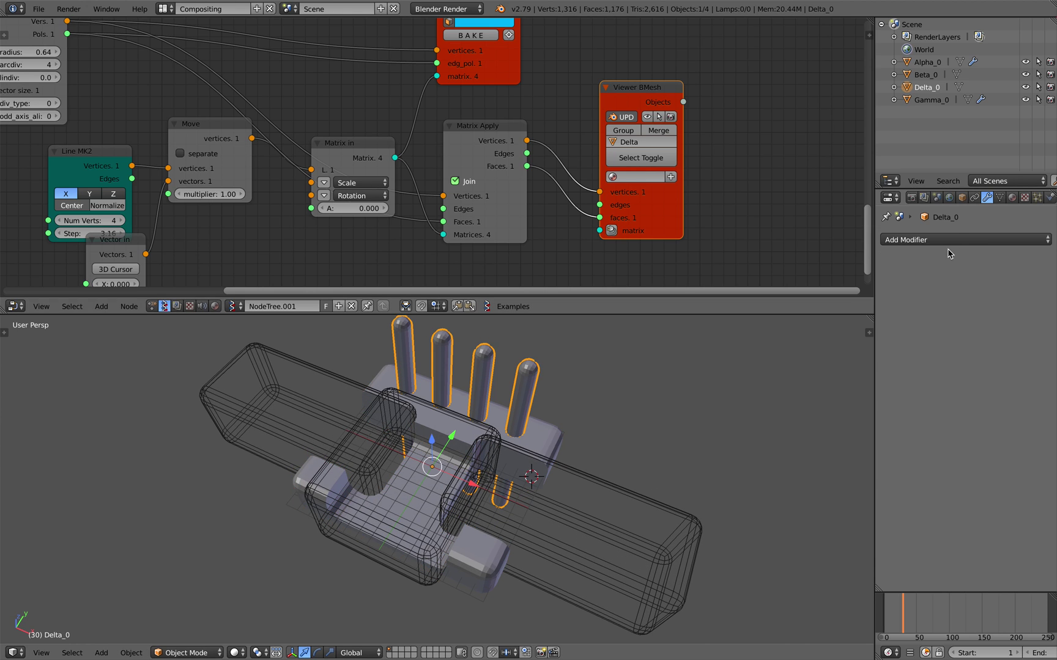
pyautogui.click(963, 199)
pyautogui.click(911, 552)
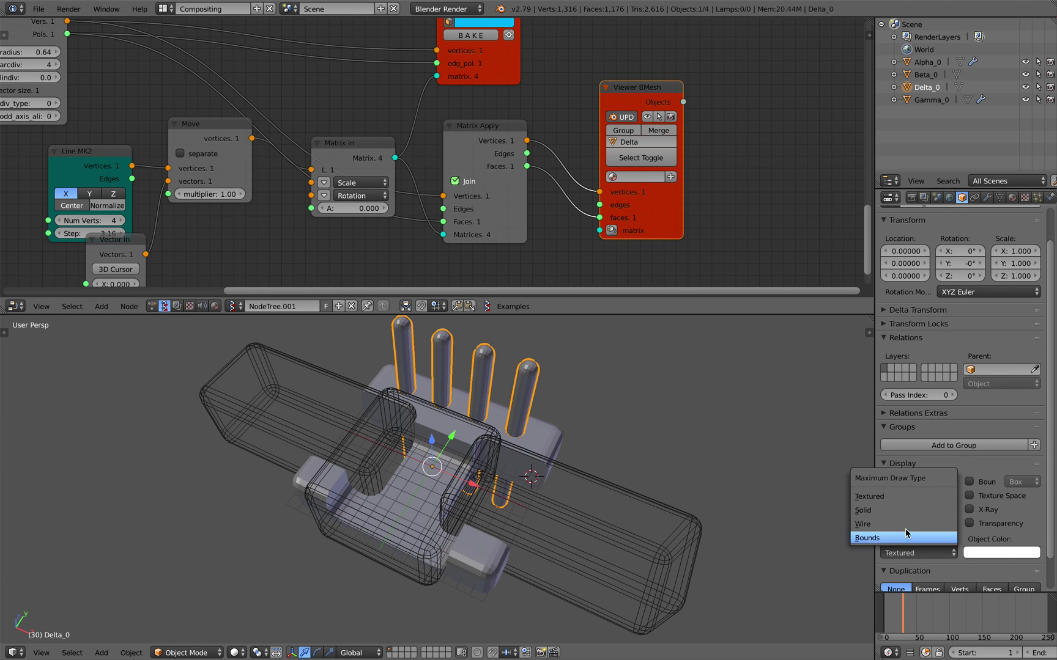
pyautogui.click(907, 524)
pyautogui.press('a')
# - Enlarge the 3D view to inspect the rod cuts in Alpha_0, deselect everything, and save over roundedboxbool_005.blend
pyautogui.rightClick(528, 438)
pyautogui.moveTo(566, 437)
pyautogui.mouseDown(button='middle')
pyautogui.moveTo(604, 438)
pyautogui.moveTo(607, 460)
pyautogui.mouseUp(button='middle')
pyautogui.moveTo(626, 314); pyautogui.dragTo(618, 180)
pyautogui.press('a')
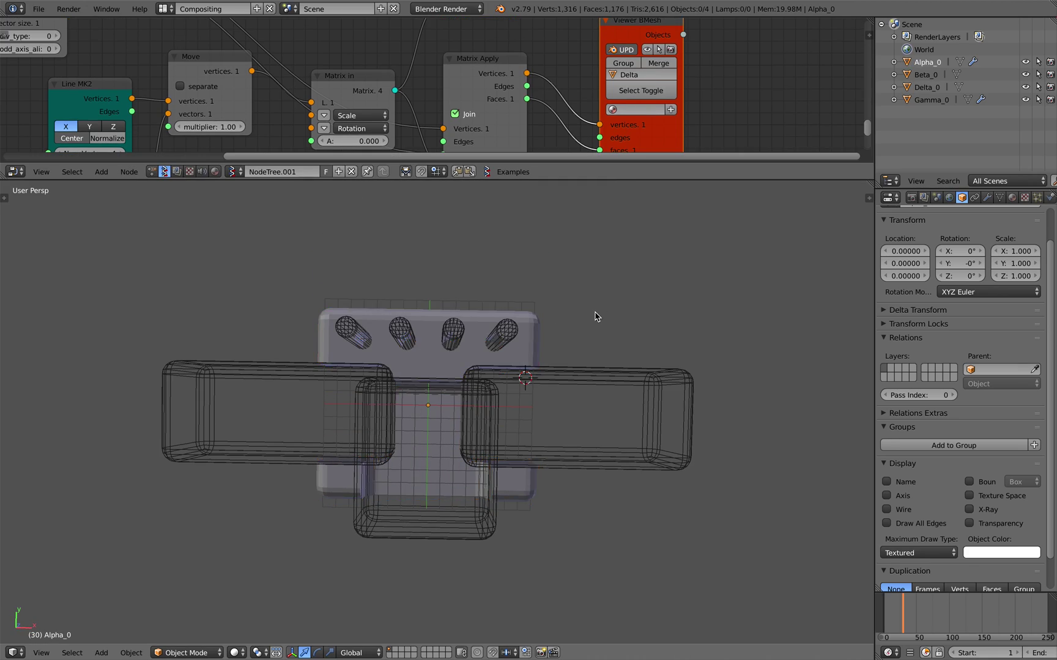
pyautogui.scroll(1, 599, 319)
pyautogui.moveTo(613, 339)
pyautogui.keyDown('shift'); pyautogui.mouseDown(button='middle')
pyautogui.moveTo(622, 354)
pyautogui.moveTo(604, 327)
pyautogui.mouseUp(button='middle'); pyautogui.keyUp('shift')
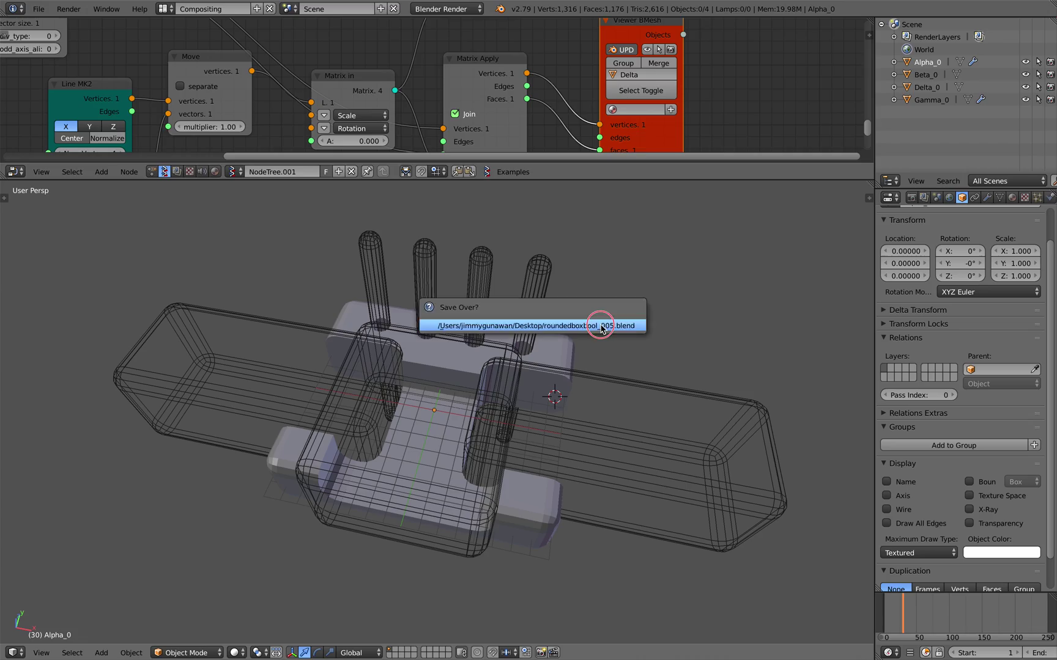
# - Give the node editor more height again and save the file once more
pyautogui.scroll(-1, 464, 119)
pyautogui.moveTo(510, 179); pyautogui.dragTo(512, 269)
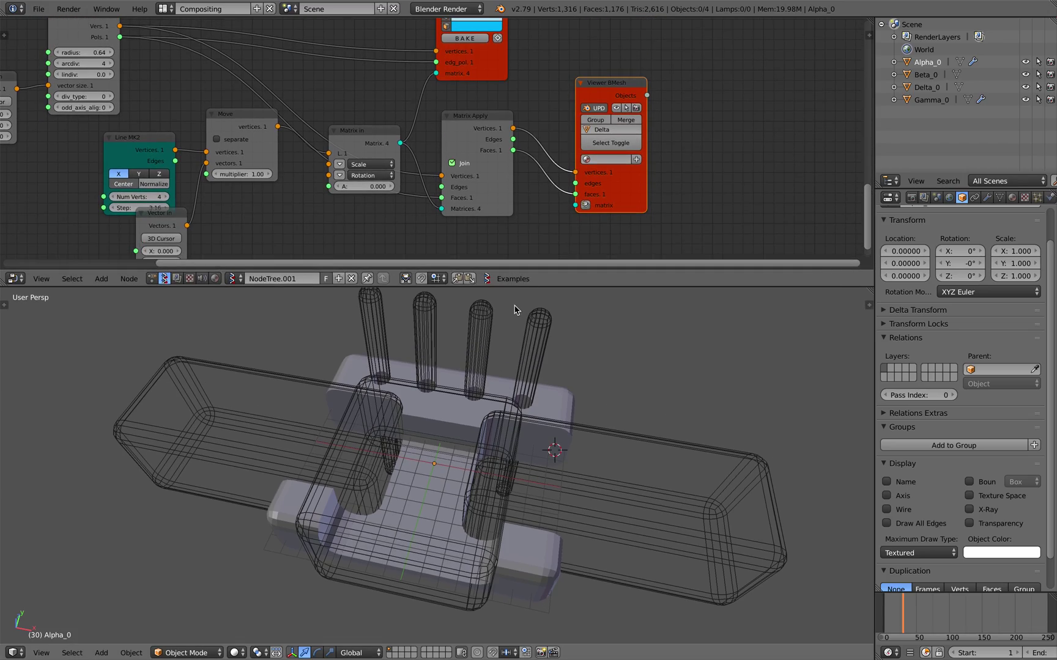
pyautogui.scroll(4, 624, 399)
pyautogui.moveTo(624, 399)
pyautogui.mouseDown(button='middle')
pyautogui.moveTo(692, 375)
pyautogui.moveTo(645, 369)
pyautogui.moveTo(635, 384)
pyautogui.moveTo(617, 380)
pyautogui.mouseUp(button='middle')
pyautogui.scroll(-3, 639, 376)
pyautogui.hotkey('ctrl', 's')
pyautogui.click(617, 381)
# - Move the Line MK2 node away from the Move node's Vector in so that they no longer overlap
pyautogui.scroll(-1, 430, 213)
pyautogui.scroll(2, 428, 213)
pyautogui.moveTo(427, 213); pyautogui.dragTo(521, 214, button='middle')
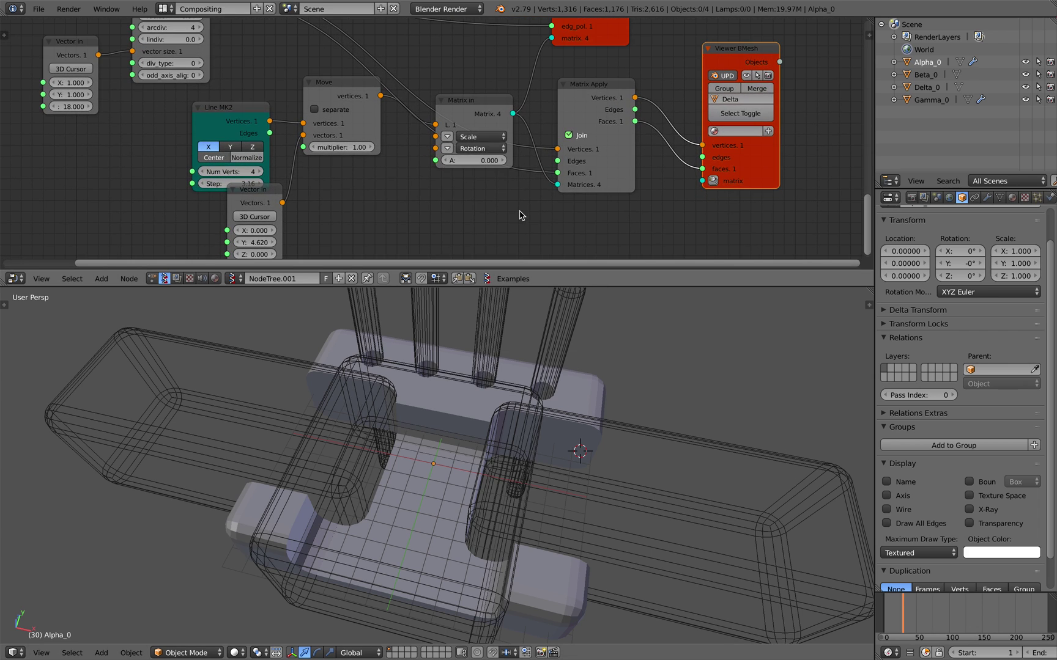
pyautogui.moveTo(408, 112); pyautogui.dragTo(444, 99, button='middle')
pyautogui.moveTo(268, 106); pyautogui.dragTo(192, 105)
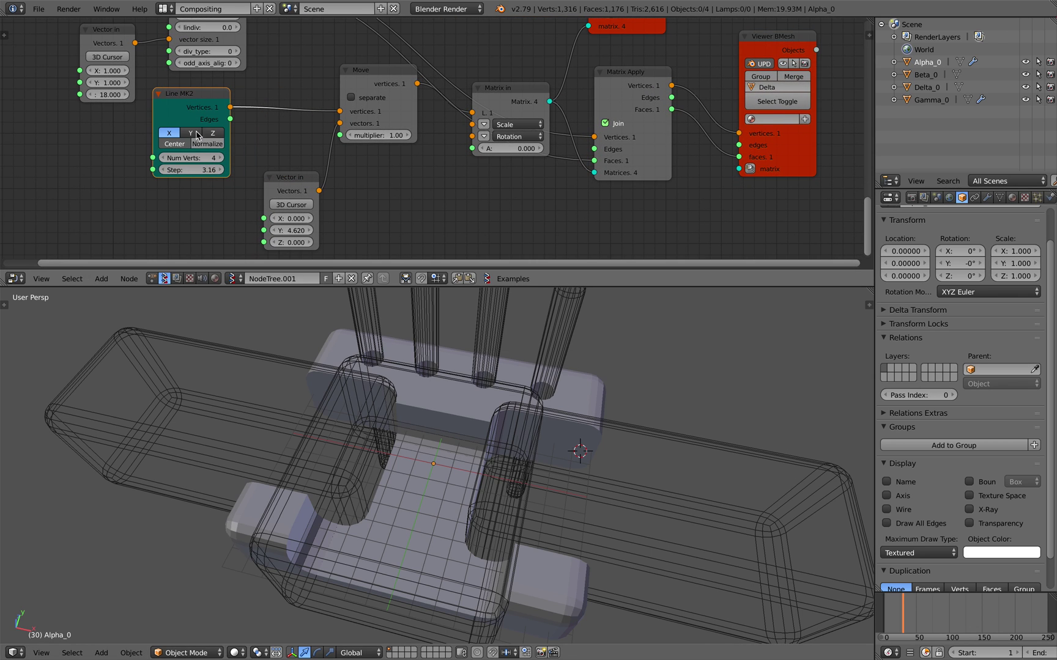
# - Set the Line MK2 node to 8 vertices with a step of 1.74 and save the file
pyautogui.moveTo(235, 170)
pyautogui.mouseDown()
pyautogui.moveTo(250, 170)
pyautogui.moveTo(210, 170)
pyautogui.moveTo(224, 162)
pyautogui.mouseUp()
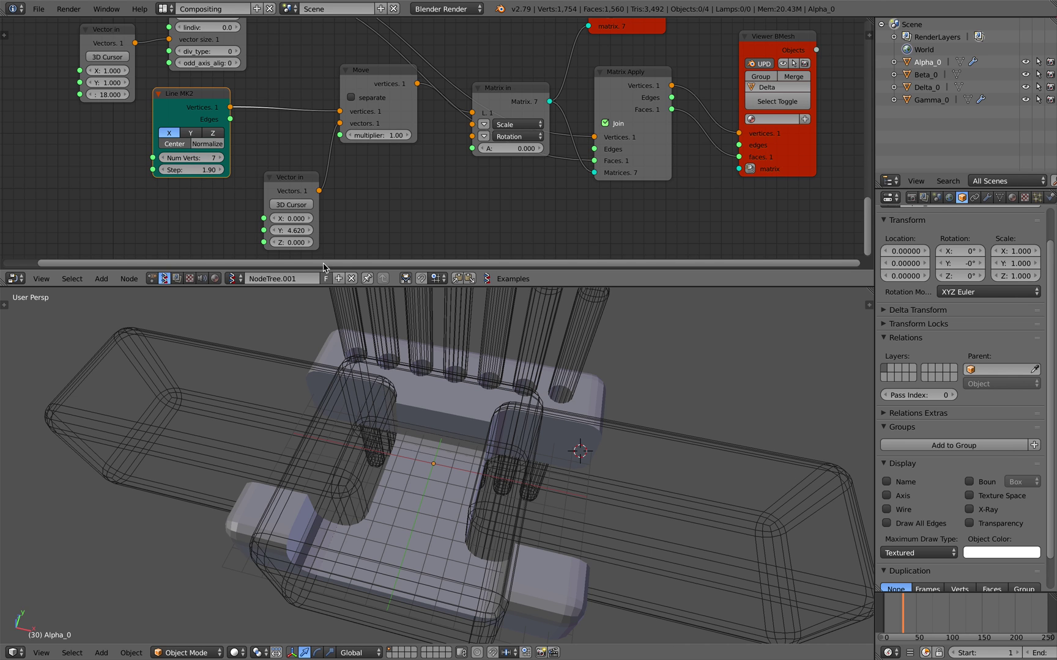
pyautogui.click(221, 158)
pyautogui.moveTo(452, 342); pyautogui.dragTo(471, 371, button='middle')
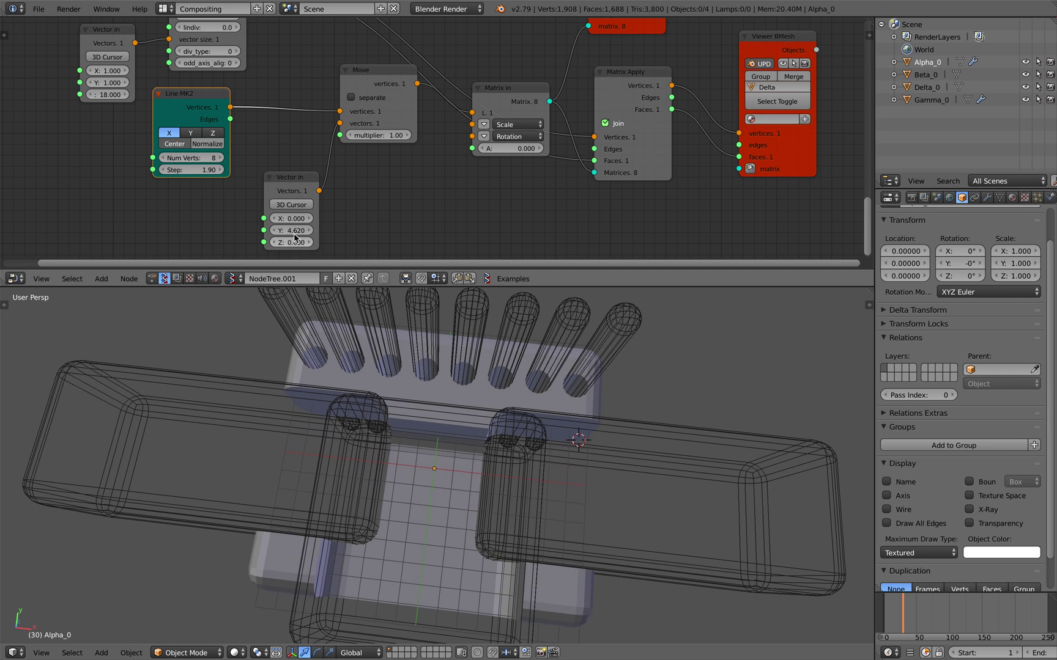
pyautogui.moveTo(210, 170); pyautogui.dragTo(203, 170)
pyautogui.hotkey('ctrl', 's')
pyautogui.click(304, 137)
# - Set the Delta Rounded Box radius to 0.54 and the Y value of its size vector to 2.398
pyautogui.moveTo(219, 41); pyautogui.dragTo(243, 152, button='middle')
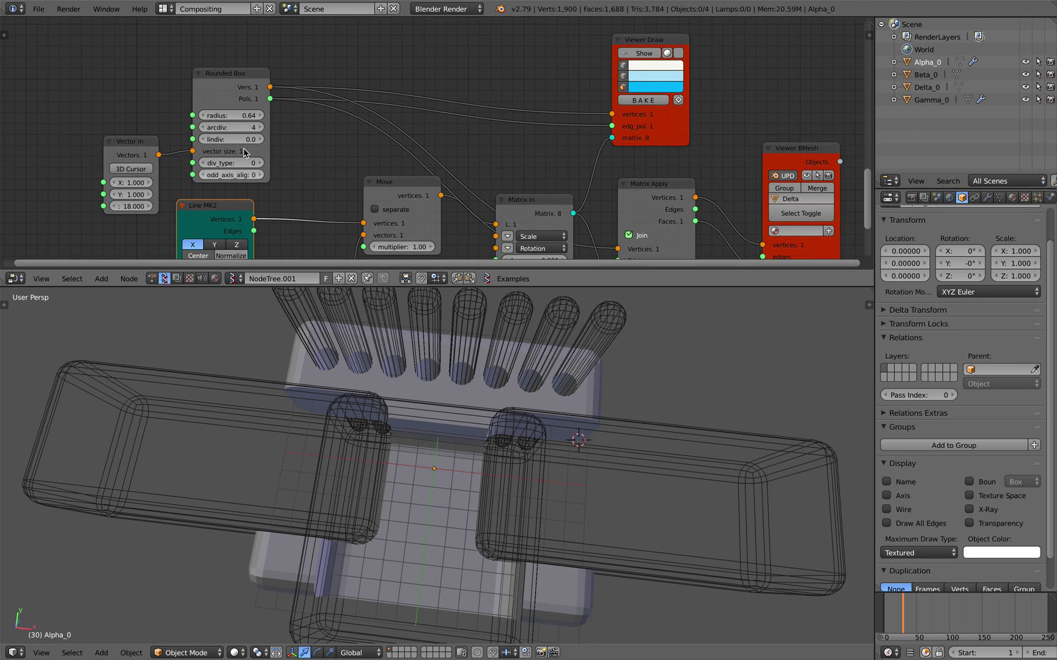
pyautogui.moveTo(233, 117); pyautogui.dragTo(227, 117)
pyautogui.moveTo(300, 158); pyautogui.dragTo(322, 102, button='middle')
pyautogui.moveTo(154, 139); pyautogui.dragTo(168, 139)
pyautogui.moveTo(493, 472); pyautogui.dragTo(437, 458, button='middle')
# - Select Alpha_0 and save the project as the next numbered version of the roundedboxbool file
pyautogui.rightClick(499, 433)
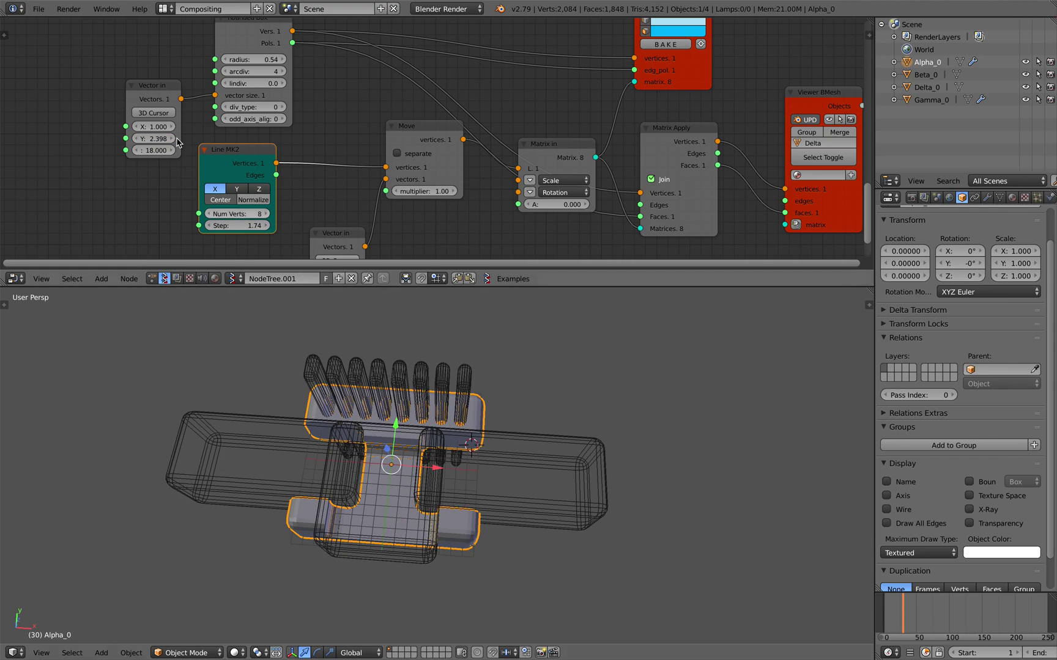
pyautogui.click(38, 9)
pyautogui.click(61, 119)
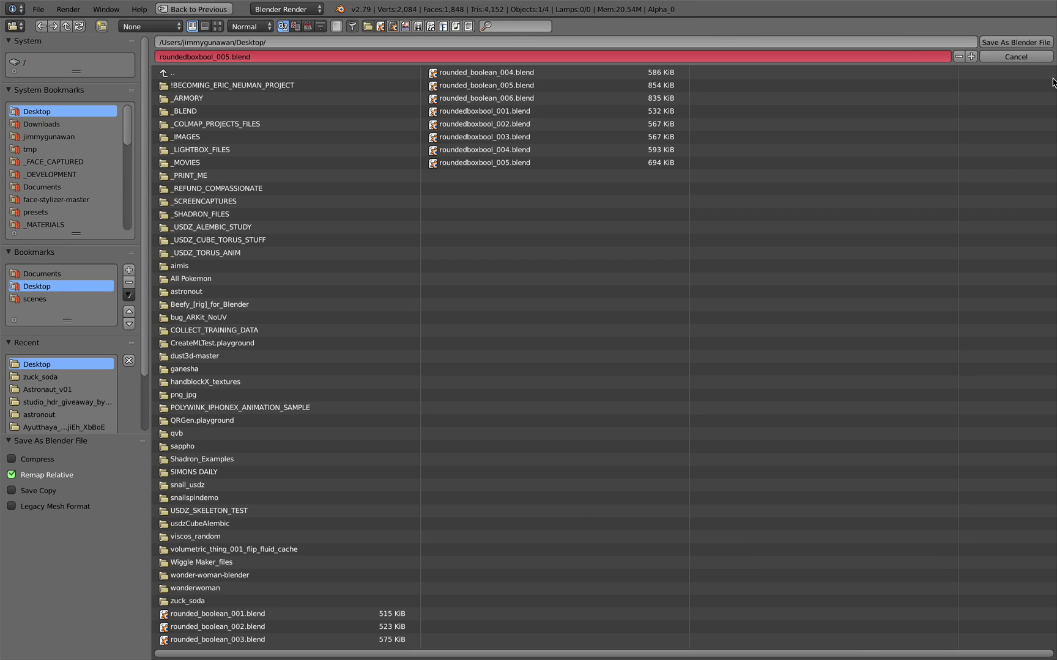
pyautogui.click(971, 56)
pyautogui.click(1015, 42)
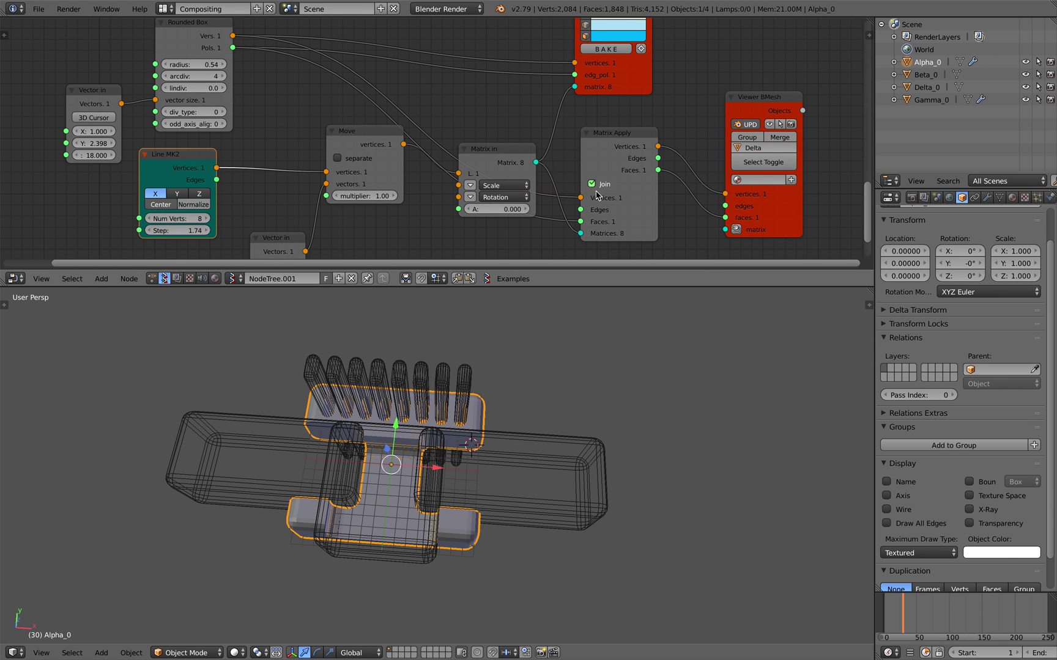
# - Show Alpha_0's modifiers, collapse all three Boolean modifiers, and widen the properties editor
pyautogui.scroll(-1, 596, 196)
pyautogui.moveTo(515, 377); pyautogui.dragTo(504, 376, button='middle')
pyautogui.click(989, 198)
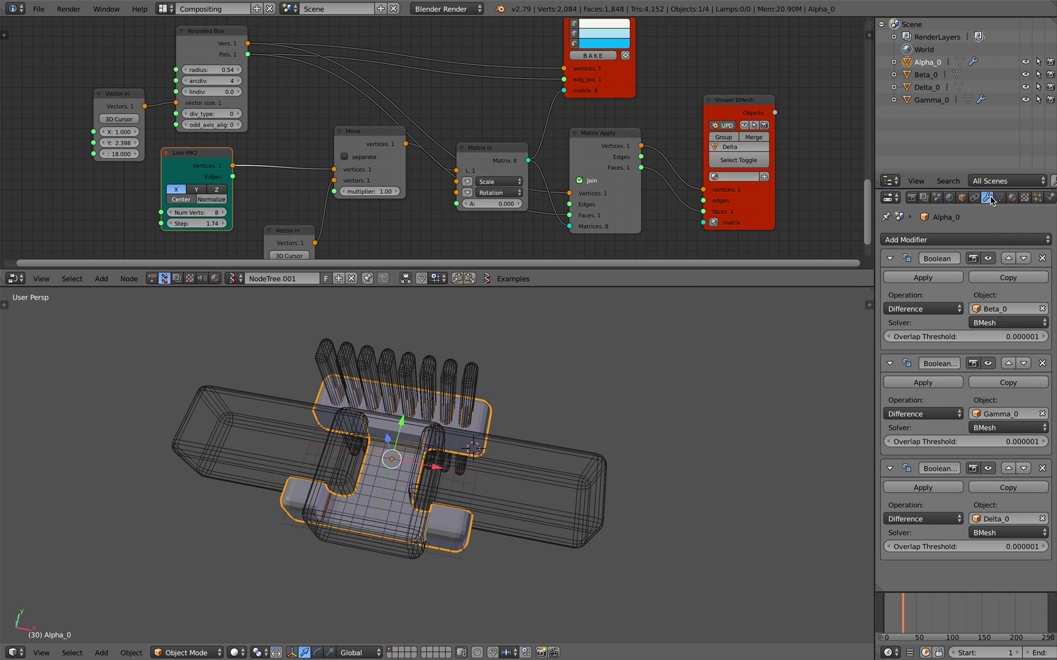
pyautogui.click(889, 258)
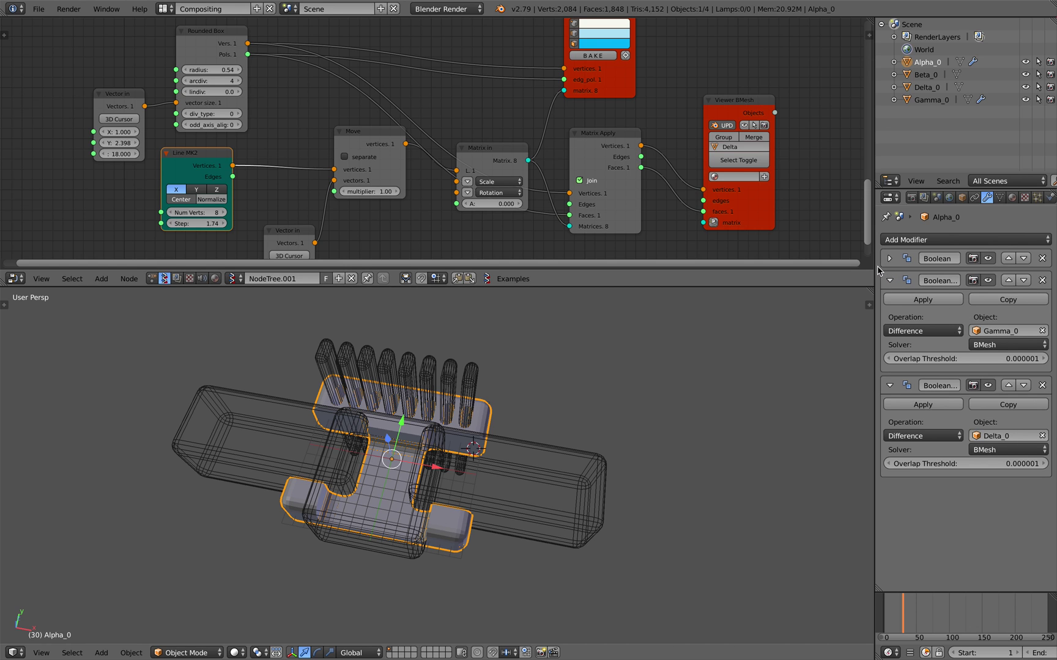
pyautogui.moveTo(876, 266); pyautogui.dragTo(783, 265)
pyautogui.click(797, 279)
pyautogui.click(798, 303)
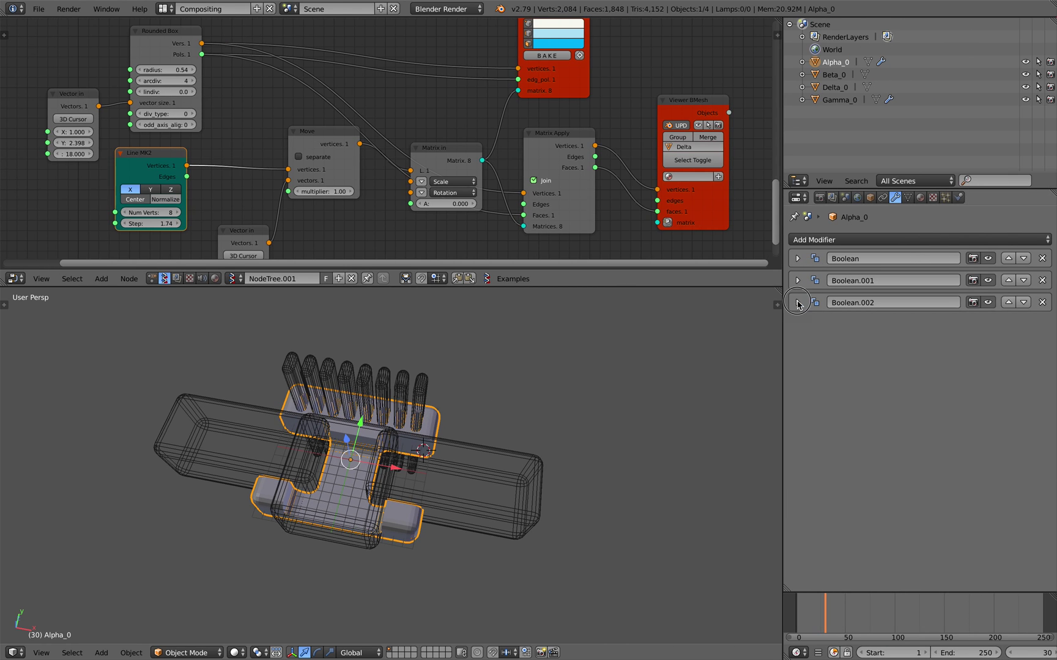
# - Check the cuts in Alpha_0 from a few angles and save the file
pyautogui.scroll(5, 580, 384)
pyautogui.scroll(-4, 581, 384)
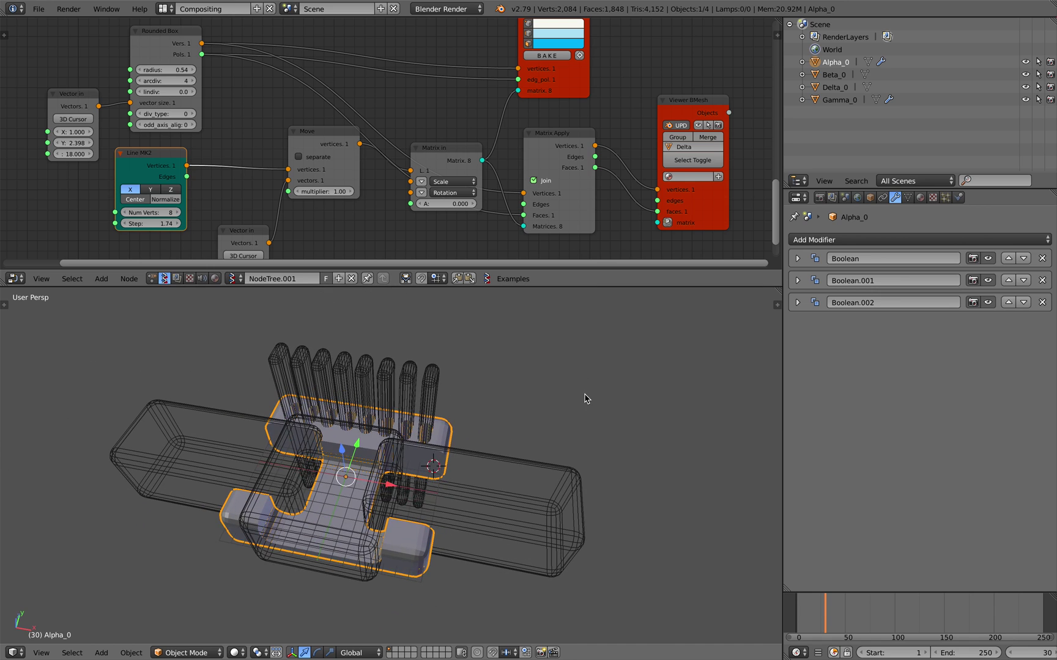
pyautogui.moveTo(391, 458); pyautogui.dragTo(436, 438, button='middle')
pyautogui.hotkey('ctrl', 's')
pyautogui.click(405, 433)
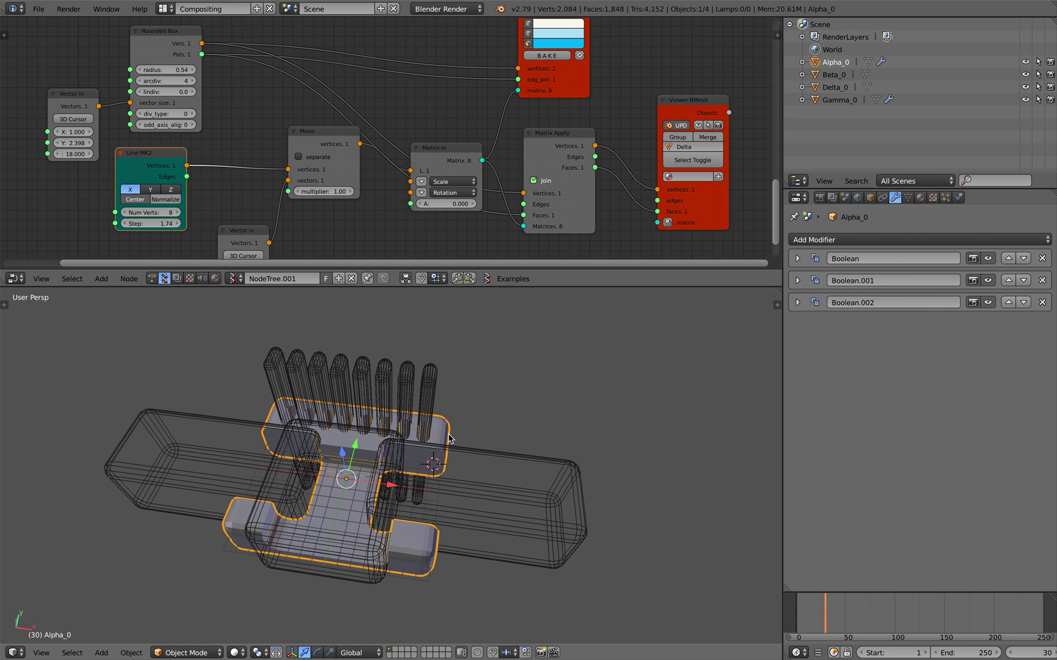
# - Duplicate Alpha_0 in place and apply all three Boolean modifiers on the copy
pyautogui.hotkey('shift', 'd')
pyautogui.rightClick(483, 423)
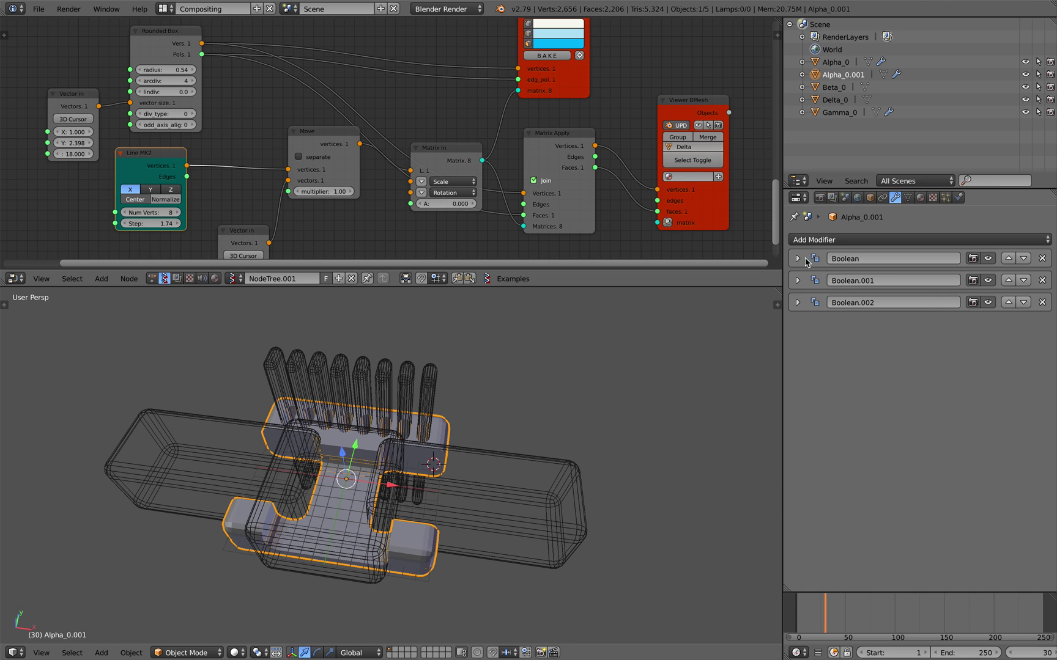
pyautogui.click(805, 259)
pyautogui.click(798, 364)
pyautogui.click(798, 468)
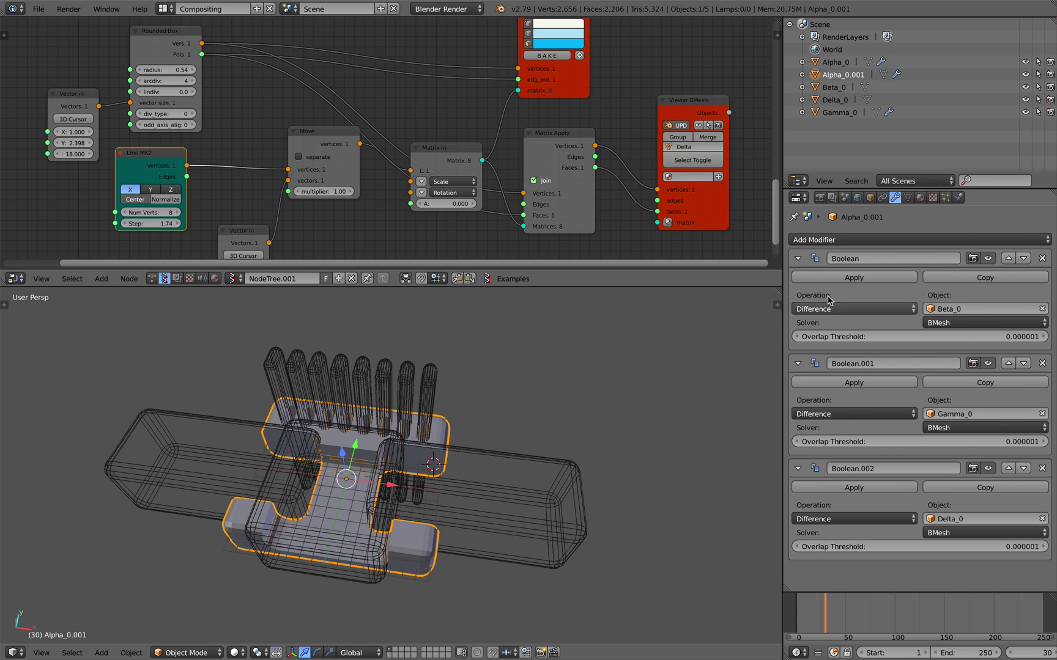
pyautogui.click(853, 276)
pyautogui.click(854, 277)
pyautogui.click(854, 277)
# - Move the copy Alpha_0.001 along the global X axis until it stands clear of the original and its cutters
pyautogui.press('g')
pyautogui.press('x')
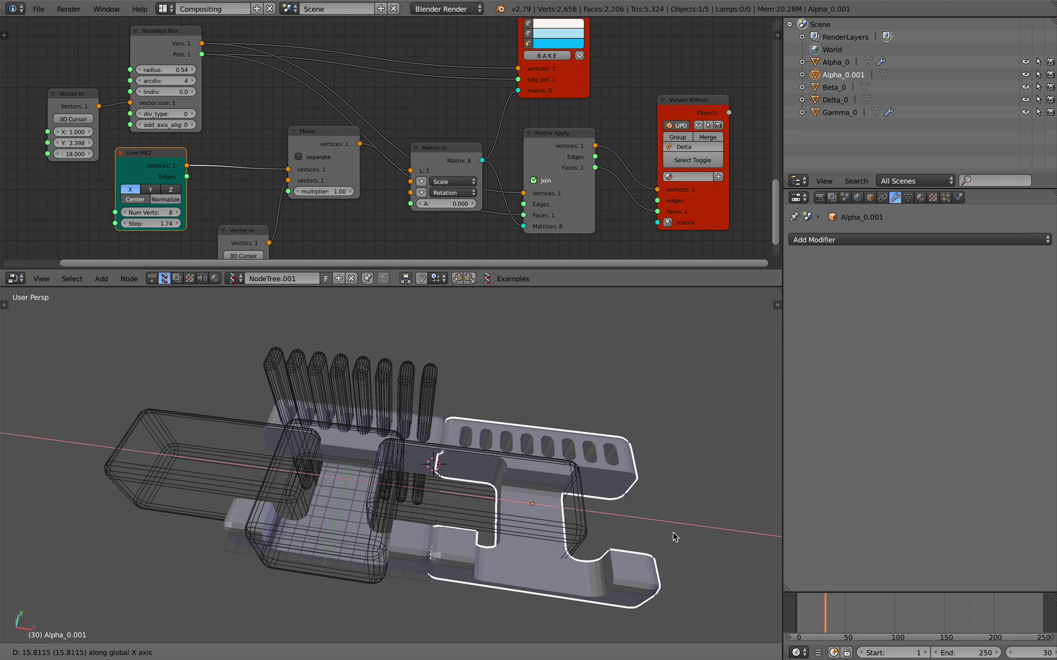
pyautogui.click(716, 542)
pyautogui.keyDown('shift'); pyautogui.moveTo(639, 496); pyautogui.dragTo(539, 465, button='middle'); pyautogui.keyUp('shift')
pyautogui.press('g')
pyautogui.press('x')
pyautogui.click(643, 482)
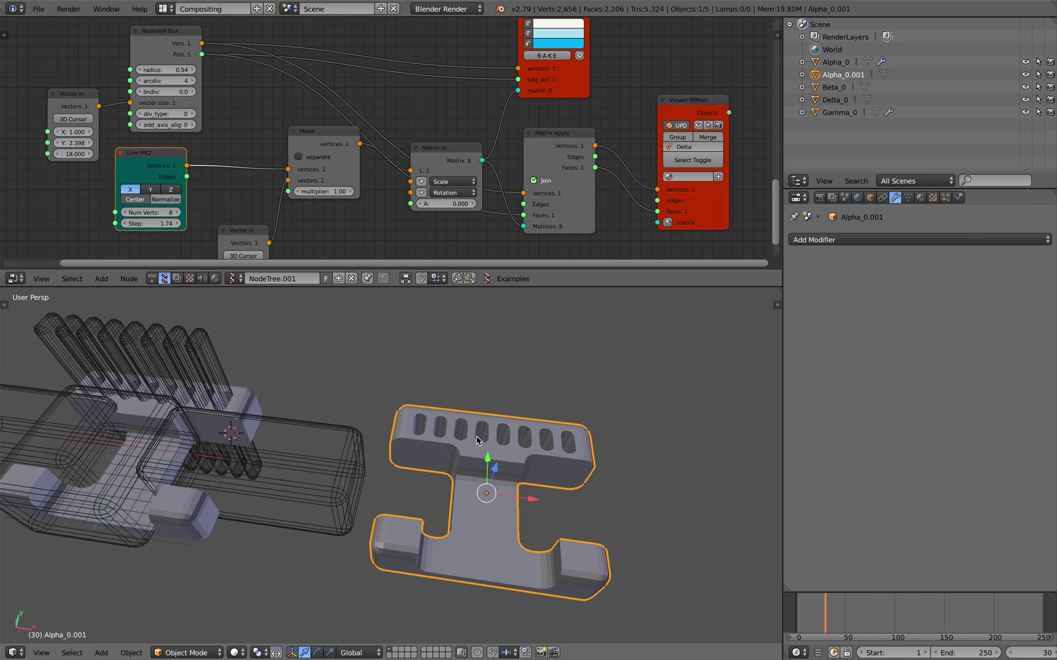
# - Try a level 2 Subdivision Surface modifier on Alpha_0.001 and remove it again
pyautogui.scroll(5, 483, 440)
pyautogui.scroll(-2, 480, 418)
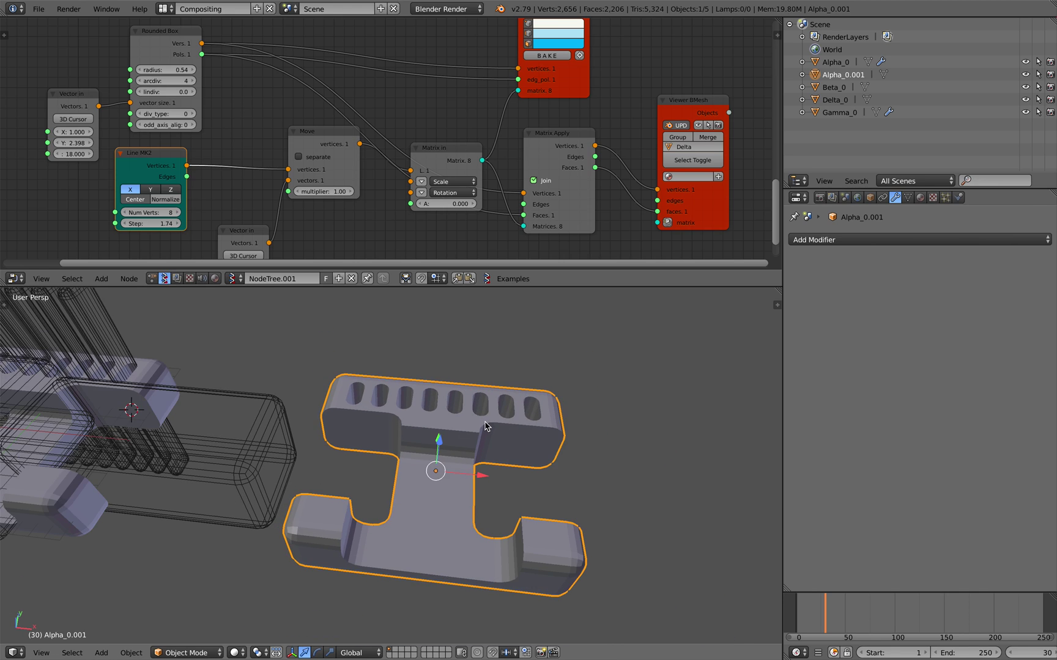
pyautogui.hotkey('ctrl', '2')
pyautogui.moveTo(494, 429); pyautogui.dragTo(508, 452, button='middle')
pyautogui.click(1042, 258)
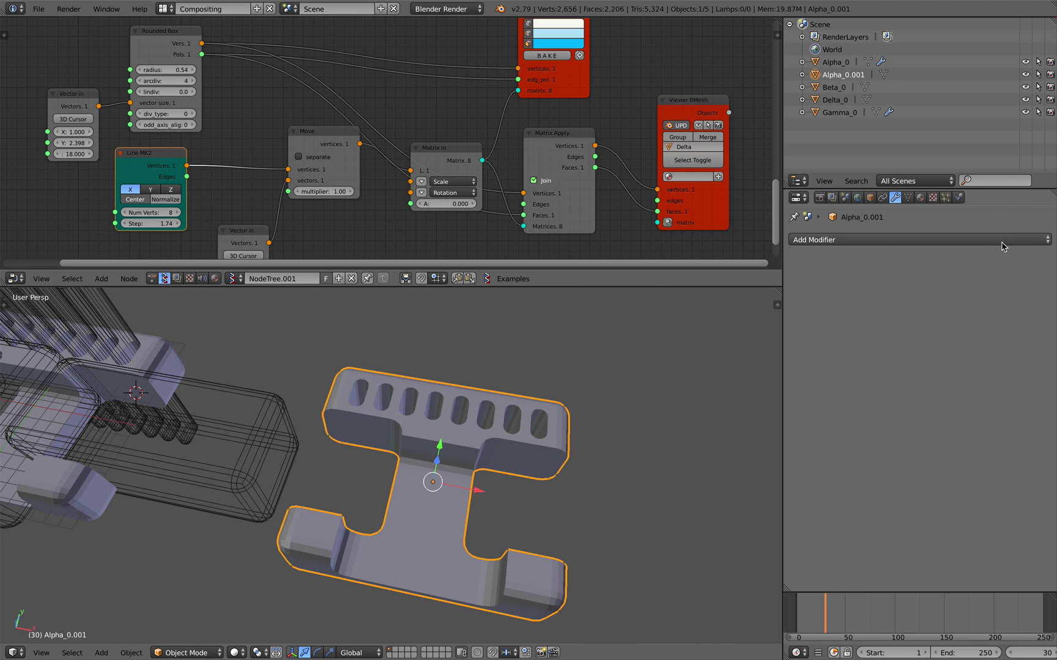
# - Add a Remesh modifier to Alpha_0.001 in Smooth mode with an octree depth of 6
pyautogui.click(990, 241)
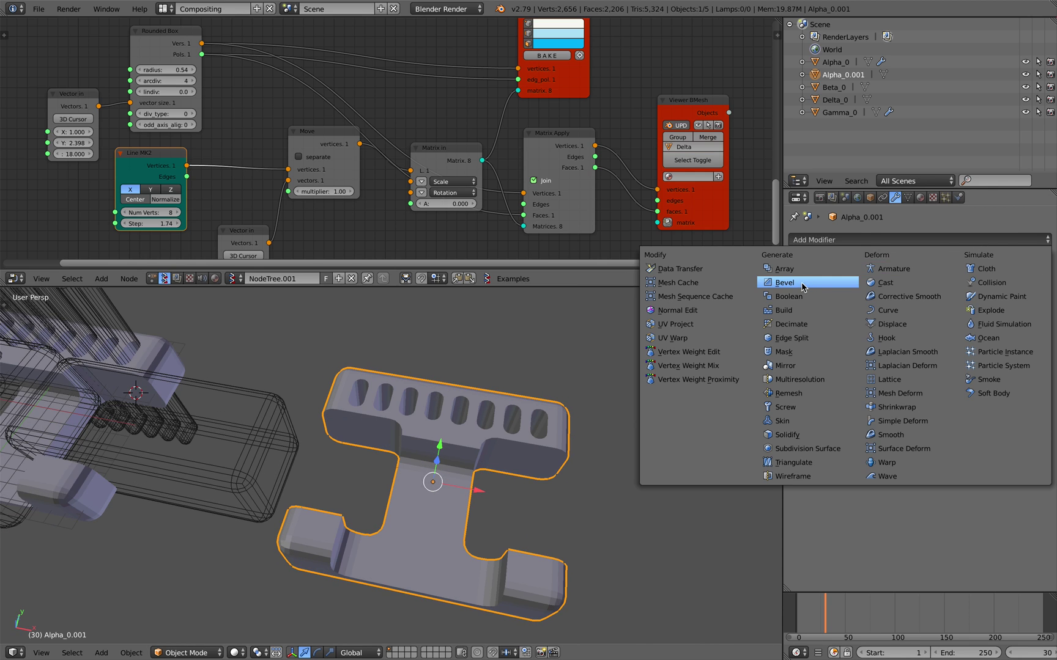
pyautogui.click(830, 400)
pyautogui.click(905, 294)
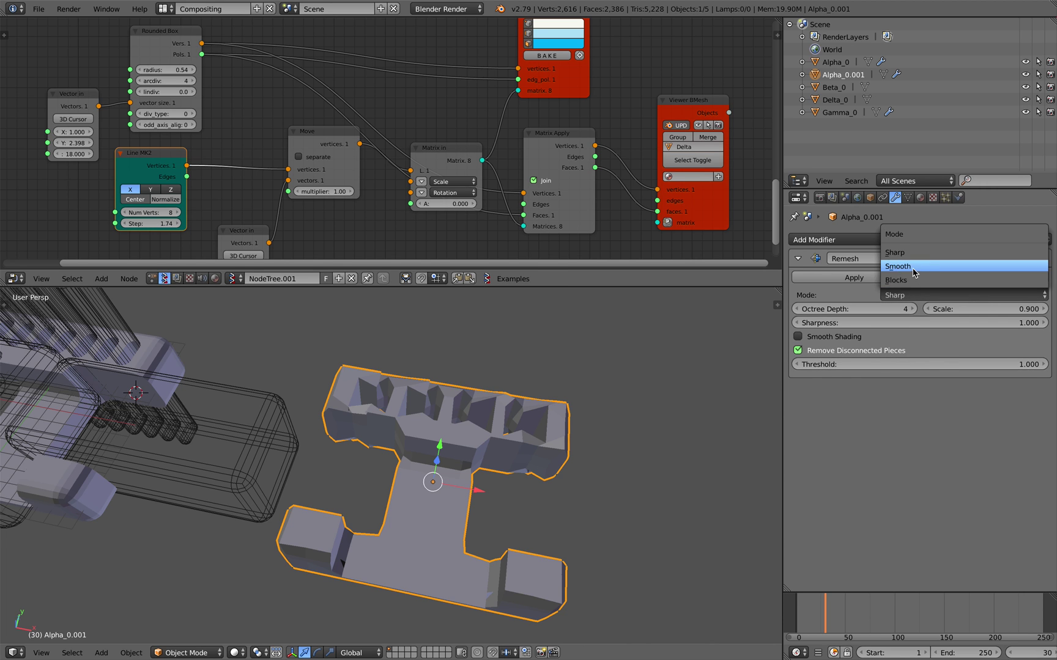
pyautogui.click(908, 266)
pyautogui.click(912, 308)
pyautogui.click(912, 312)
# - Raise the Remesh octree depth to 7, examine the slots up close, and delete the modifier
pyautogui.moveTo(692, 437); pyautogui.dragTo(552, 495, button='middle')
pyautogui.scroll(2, 682, 461)
pyautogui.scroll(2, 552, 495)
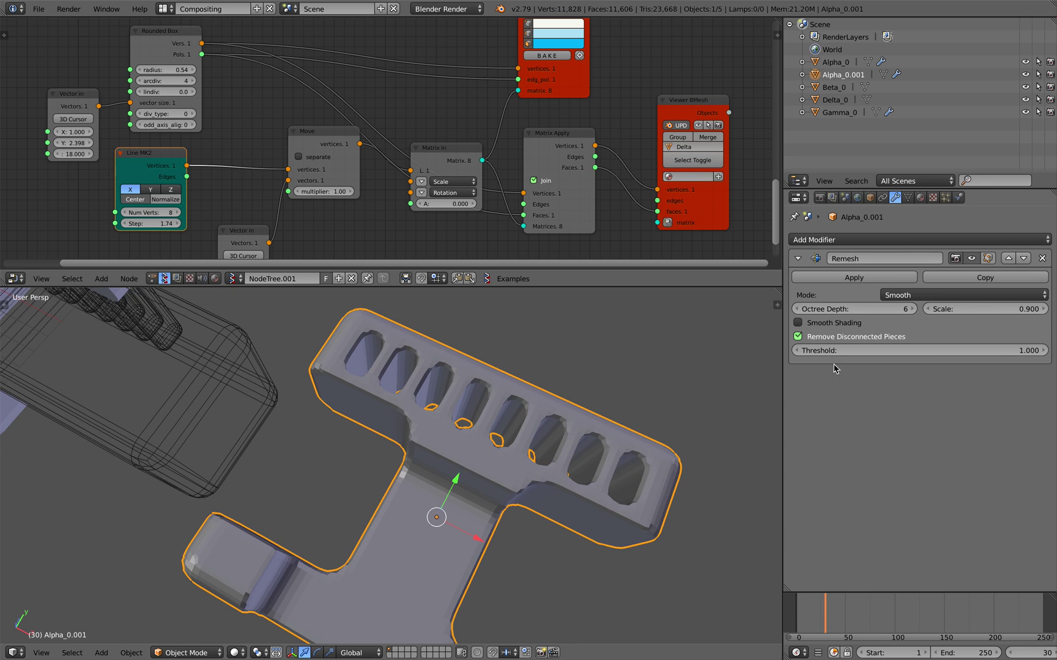
pyautogui.click(913, 309)
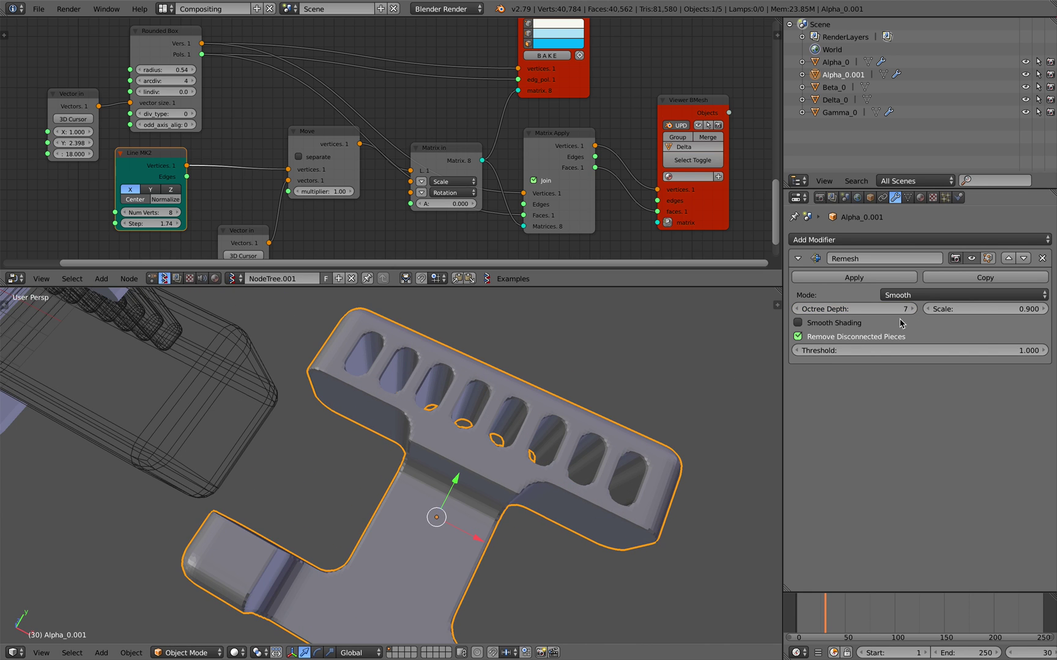
pyautogui.moveTo(550, 440); pyautogui.dragTo(441, 499, button='middle')
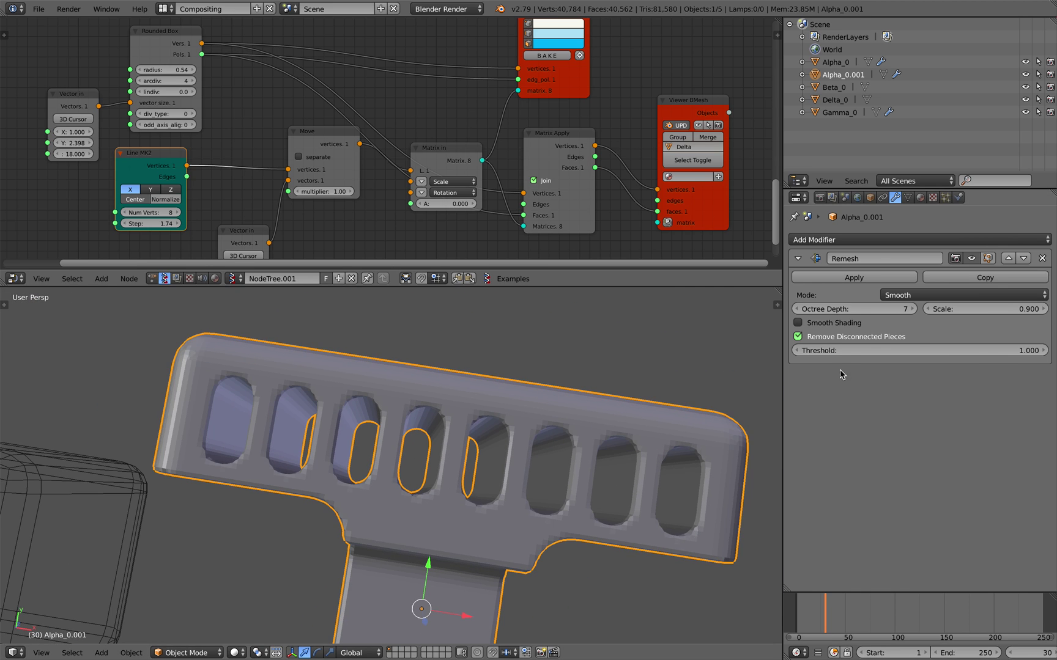
pyautogui.click(1042, 258)
# - Deselect everything to view the cut copy plainly, then save the file with Alpha_0.001 reselected
pyautogui.moveTo(611, 465)
pyautogui.mouseDown(button='middle')
pyautogui.moveTo(630, 444)
pyautogui.moveTo(605, 447)
pyautogui.mouseUp(button='middle')
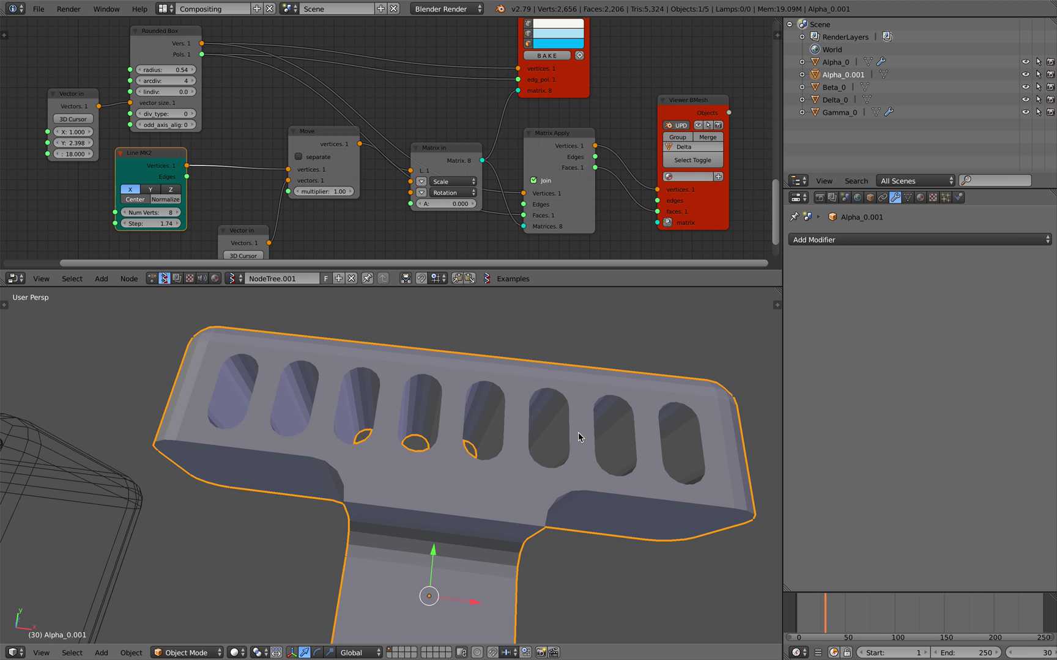
pyautogui.moveTo(514, 467); pyautogui.dragTo(537, 461, button='middle')
pyautogui.scroll(-4, 519, 415)
pyautogui.press('a')
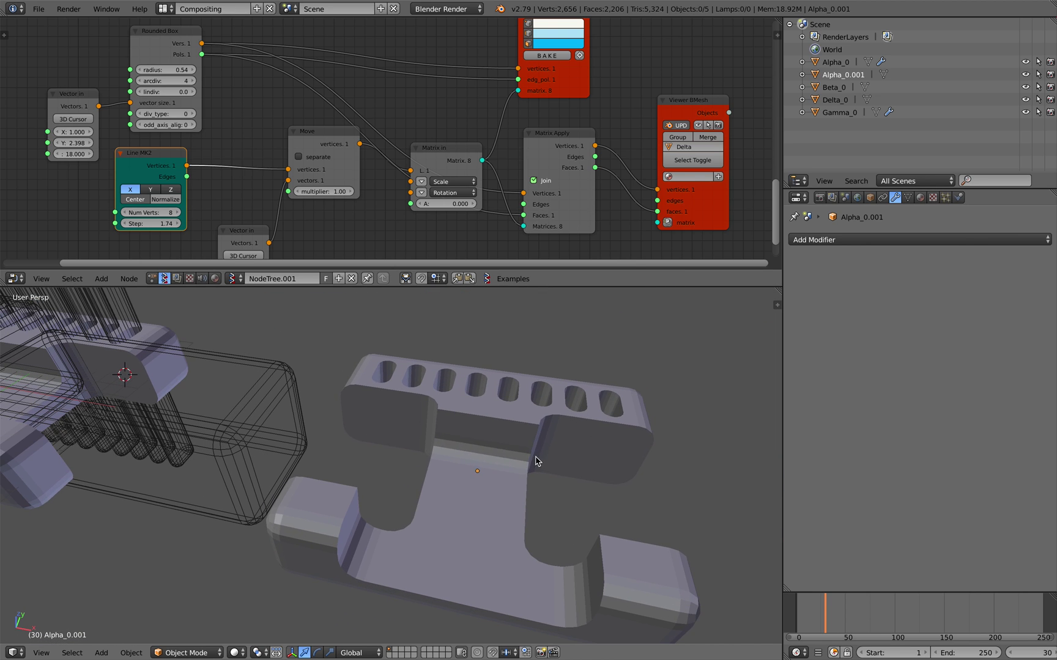
pyautogui.scroll(-3, 511, 444)
pyautogui.scroll(1, 508, 467)
pyautogui.hotkey('ctrl', 's')
pyautogui.click(488, 460)
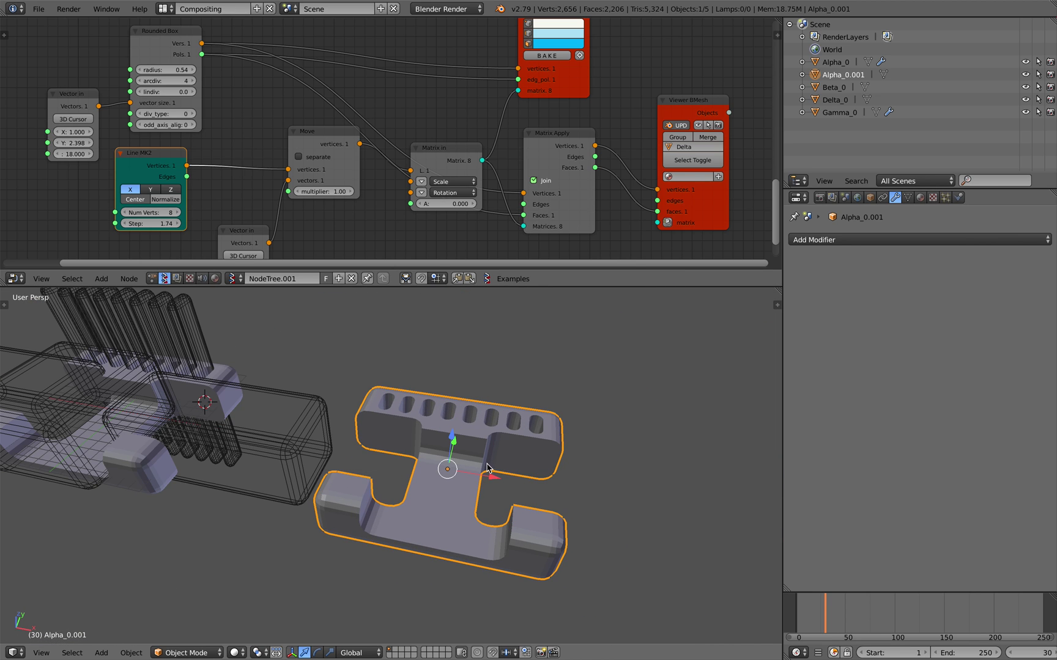
# - Try a Bevel modifier on Alpha_0.001 and remove it again
pyautogui.click(875, 239)
pyautogui.click(801, 279)
pyautogui.moveTo(602, 378); pyautogui.dragTo(656, 392, button='middle')
pyautogui.click(1042, 257)
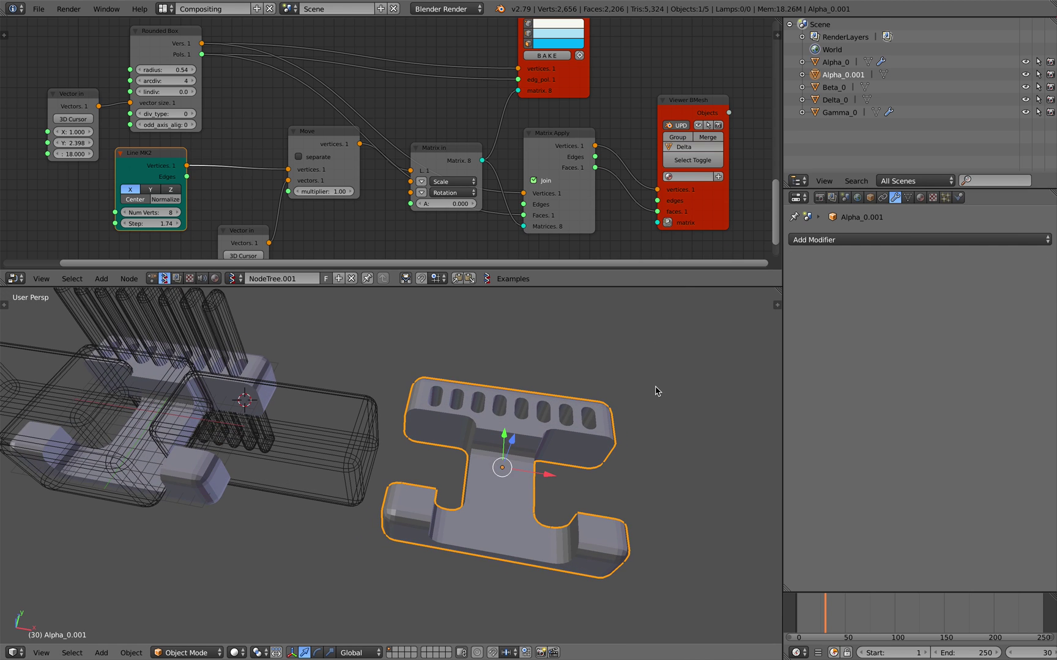
# - Examine the slots of Alpha_0.001 closely and delete this copy from the scene
pyautogui.moveTo(476, 460); pyautogui.dragTo(461, 492, button='middle')
pyautogui.scroll(3, 461, 492)
pyautogui.scroll(2, 427, 401)
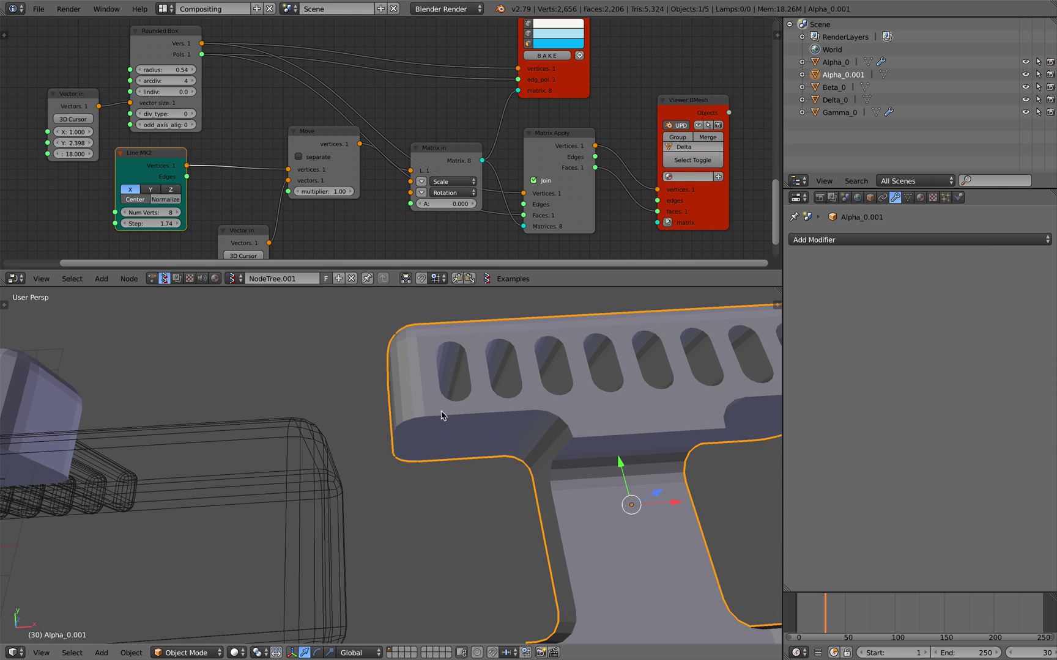
pyautogui.moveTo(585, 418); pyautogui.dragTo(567, 397, button='middle')
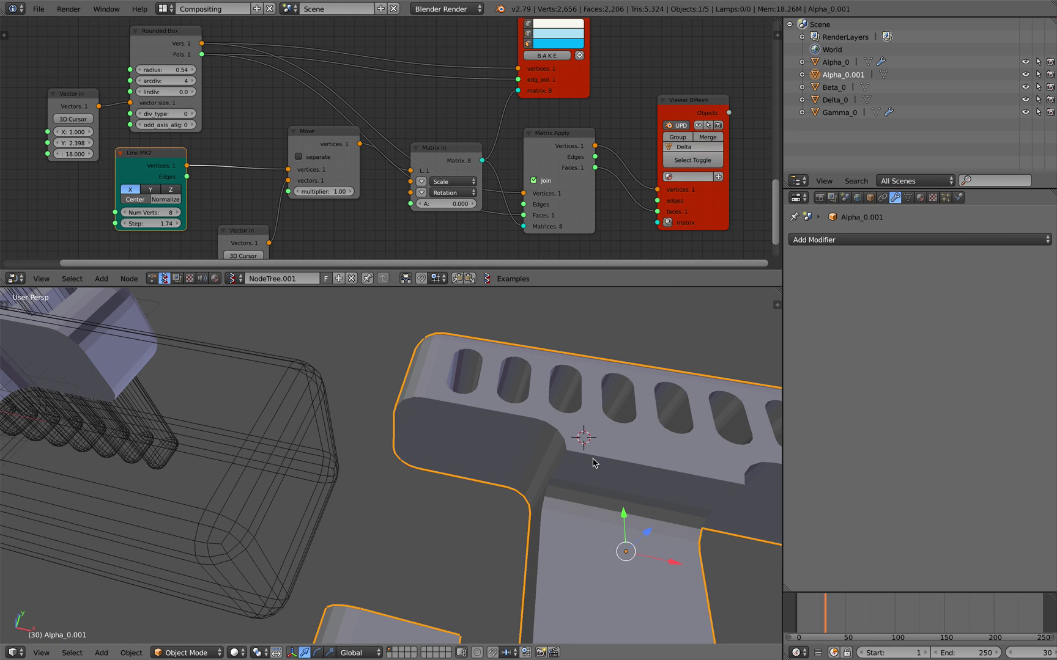
pyautogui.scroll(-3, 493, 413)
pyautogui.moveTo(593, 463); pyautogui.dragTo(520, 462, button='middle')
pyautogui.scroll(-2, 513, 421)
pyautogui.rightClick(506, 439)
pyautogui.press('x')
pyautogui.click(506, 444)
# - Bring the original Alpha_0 and its cutters back into view and save the file
pyautogui.keyDown('shift'); pyautogui.moveTo(344, 415); pyautogui.dragTo(462, 446, button='middle'); pyautogui.keyUp('shift')
pyautogui.scroll(2, 460, 453)
pyautogui.hotkey('ctrl', 's')
pyautogui.click(462, 446)
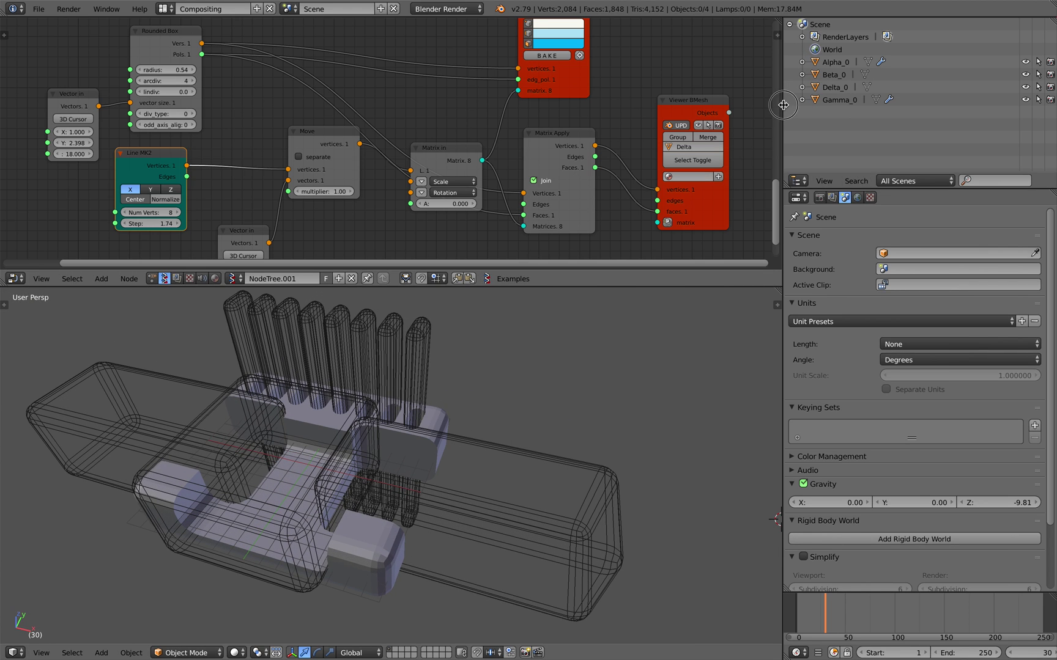
# - Narrow the properties editor to give the node editor and 3D view more width, and save again
pyautogui.moveTo(783, 105); pyautogui.dragTo(861, 107)
pyautogui.scroll(-3, 762, 146)
pyautogui.moveTo(762, 146); pyautogui.dragTo(683, 158, button='middle')
pyautogui.hotkey('ctrl', 's')
pyautogui.click(684, 157)
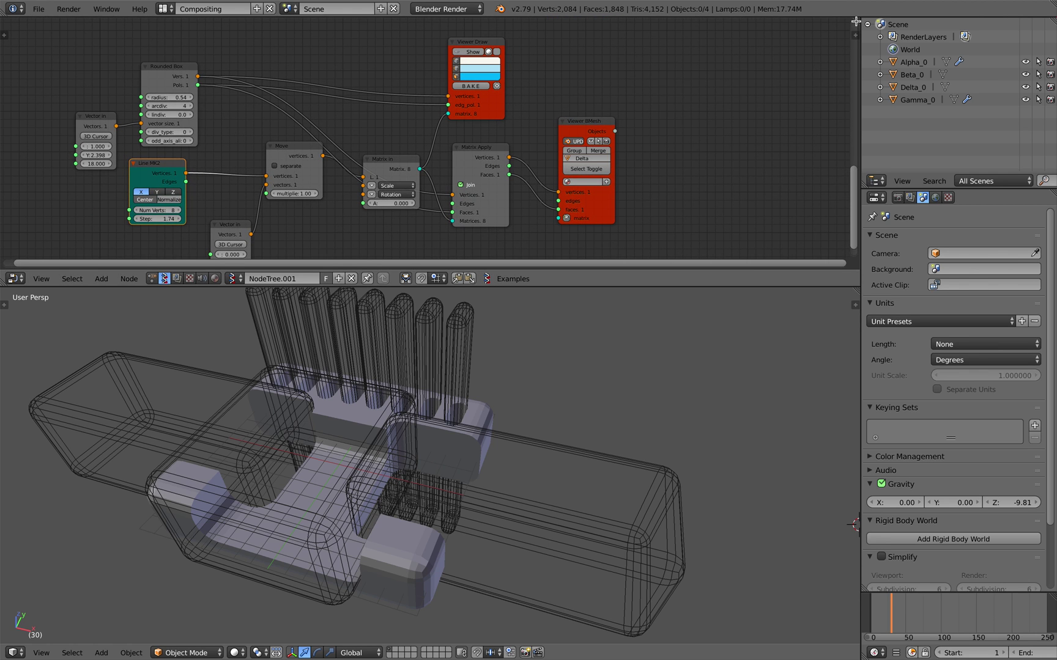
# - Split the node editor into two side-by-side areas, widen the second one to show more of the tree, and save
pyautogui.moveTo(855, 22); pyautogui.dragTo(581, 109)
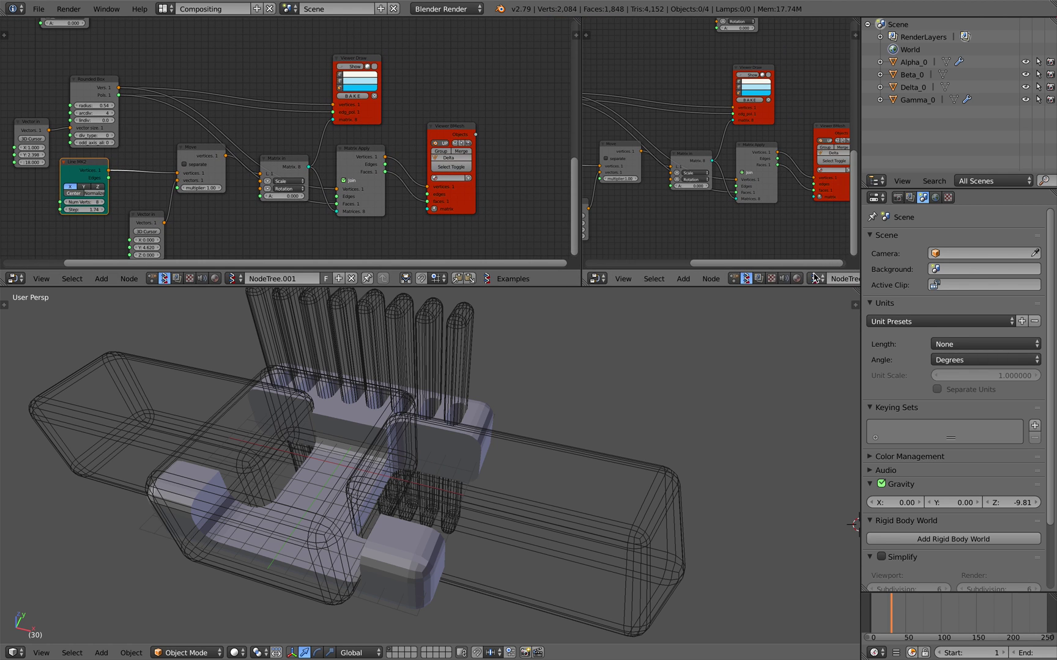
pyautogui.scroll(-5, 814, 275)
pyautogui.scroll(-2, 813, 278)
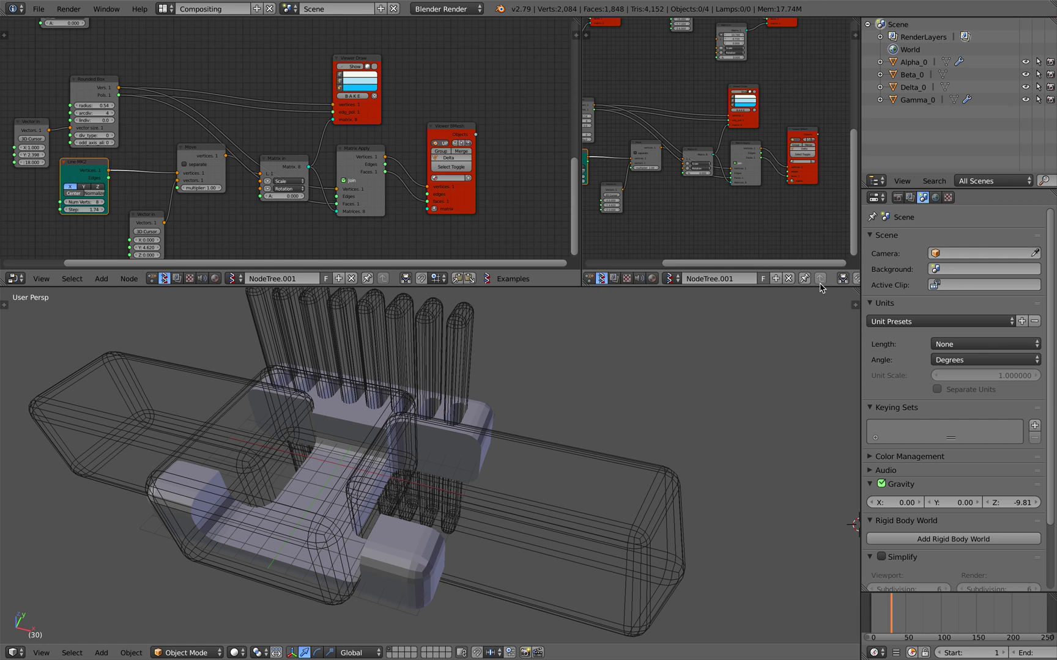
pyautogui.moveTo(582, 187); pyautogui.dragTo(440, 194)
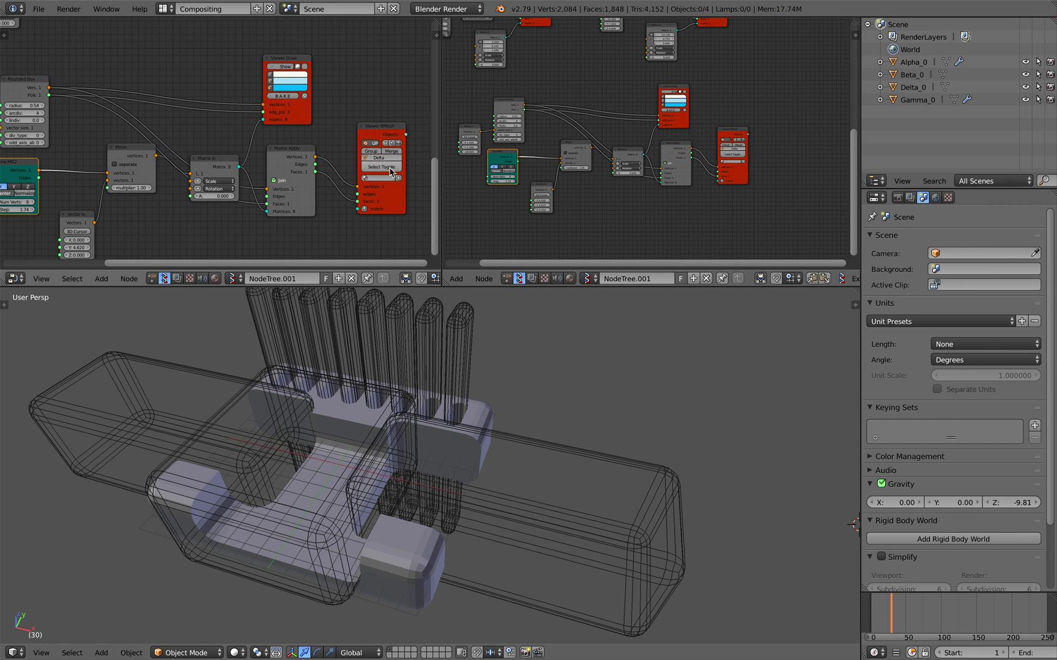
pyautogui.moveTo(575, 199); pyautogui.dragTo(497, 186, button='middle')
pyautogui.moveTo(664, 154); pyautogui.dragTo(614, 208, button='middle')
pyautogui.hotkey('ctrl', 's')
pyautogui.click(667, 240)
# - Add a Viewer BMesh node in an empty area of the second node editor
pyautogui.moveTo(708, 154); pyautogui.dragTo(694, 173, button='middle')
pyautogui.scroll(3, 694, 174)
pyautogui.hotkey('shift', 'a')
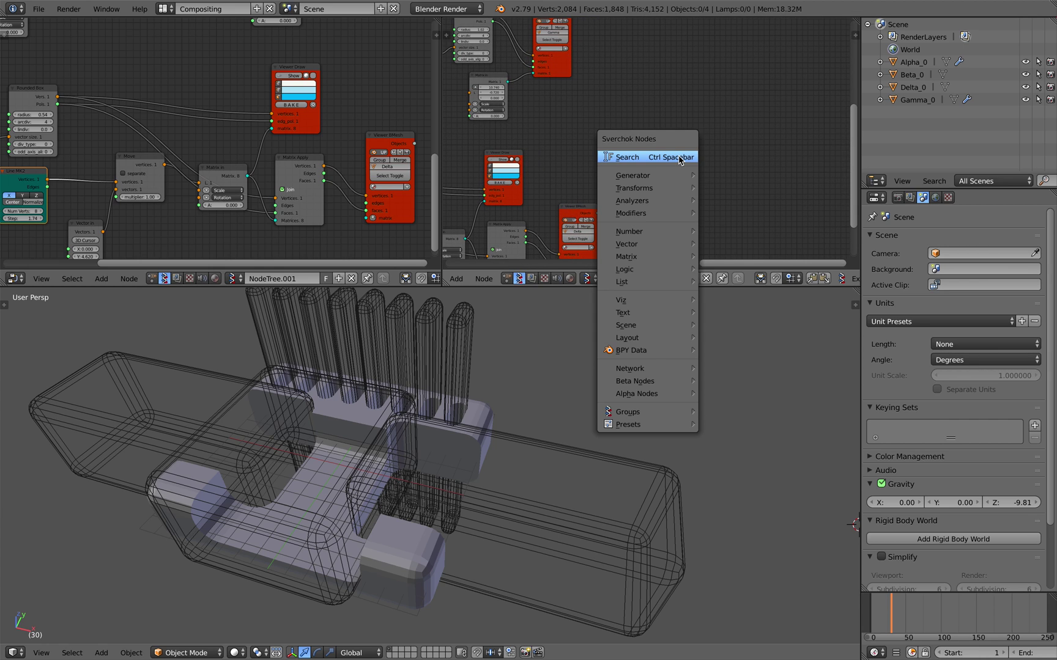
pyautogui.click(678, 156)
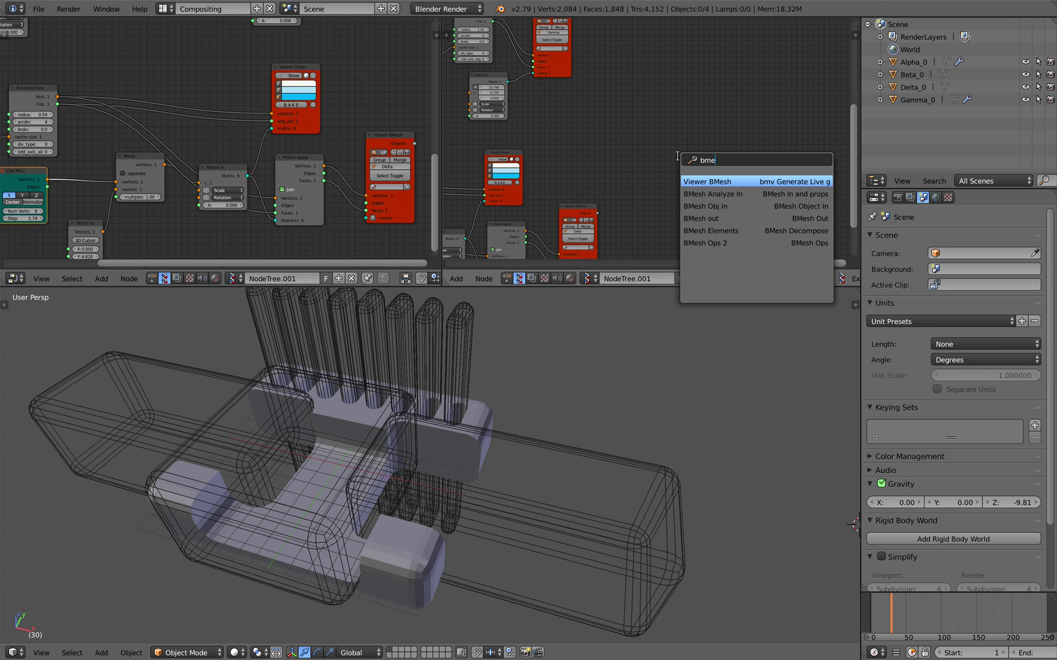
pyautogui.press('Return')
pyautogui.click(647, 120)
pyautogui.scroll(1, 648, 136)
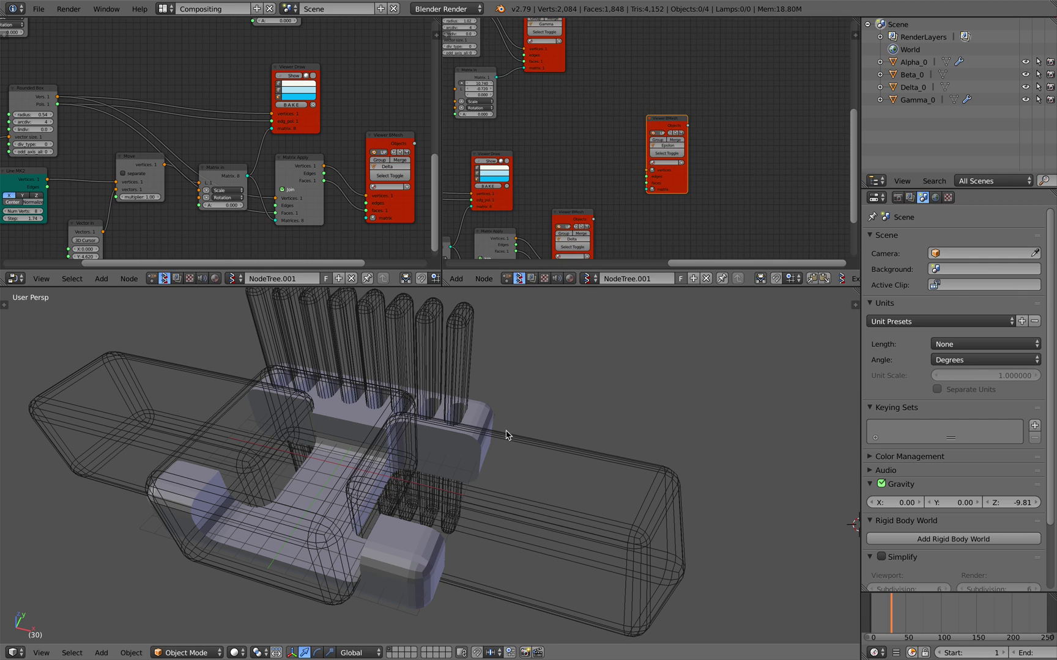
# - Select Alpha_0 in the 3D view and delete the newly added Viewer BMesh node
pyautogui.rightClick(490, 421)
pyautogui.moveTo(633, 195); pyautogui.dragTo(553, 199, button='middle')
pyautogui.scroll(6, 553, 199)
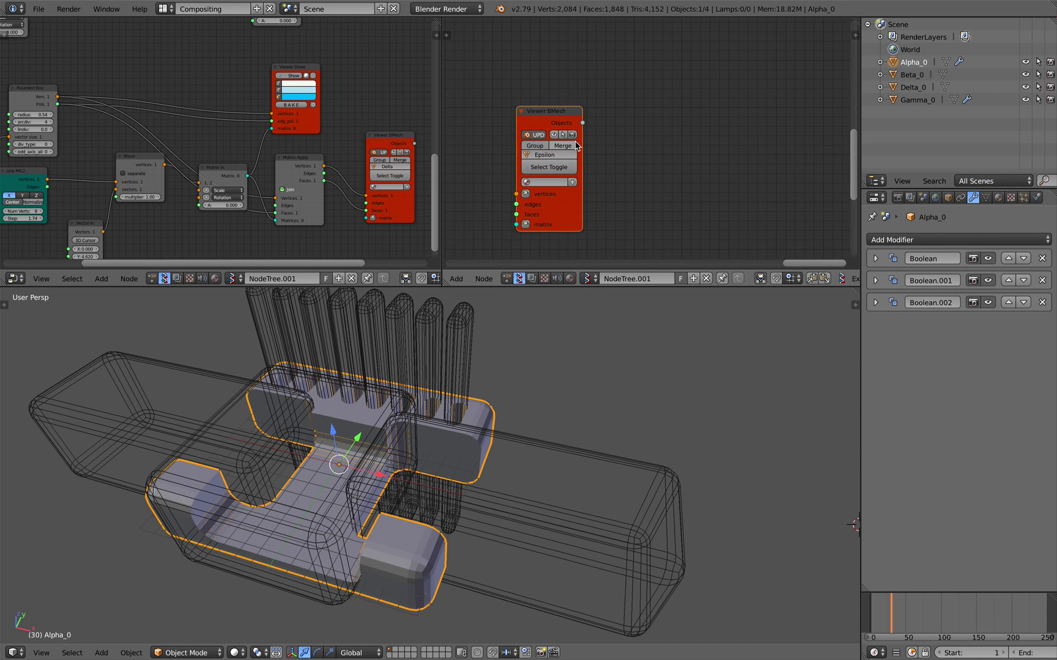
pyautogui.moveTo(552, 130); pyautogui.dragTo(716, 115)
pyautogui.press('x')
# - Add an Objects in mk3 node to the tree and load the selected Alpha_0 into it
pyautogui.hotkey('shift', 'a')
pyautogui.click(639, 116)
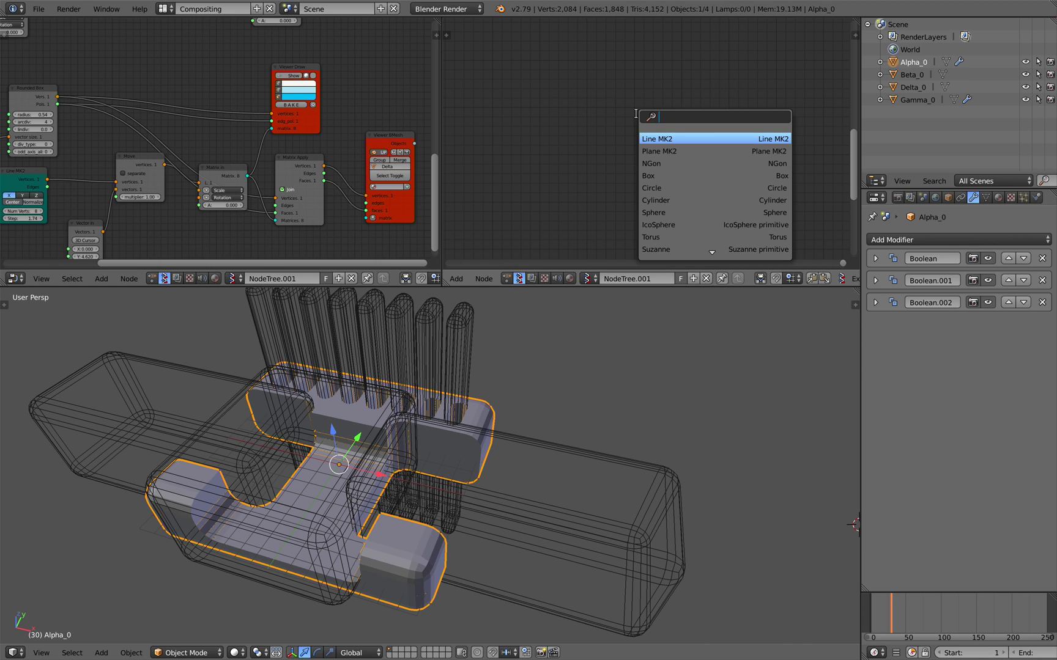
pyautogui.write('objects in')
pyautogui.press('Return')
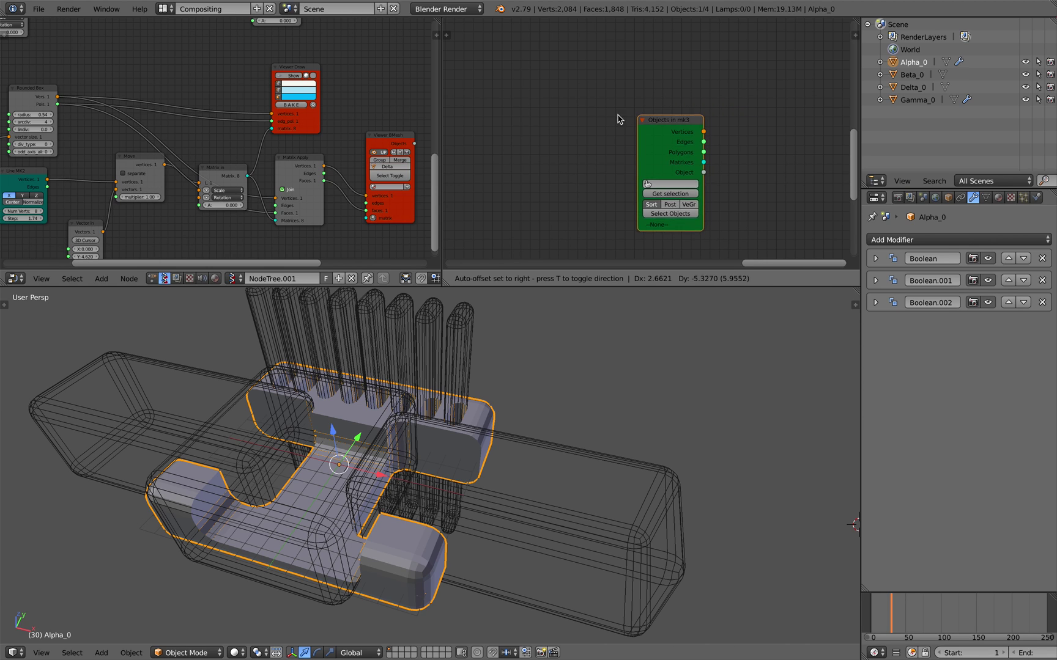
pyautogui.click(576, 119)
pyautogui.moveTo(720, 166); pyautogui.dragTo(644, 164, button='middle')
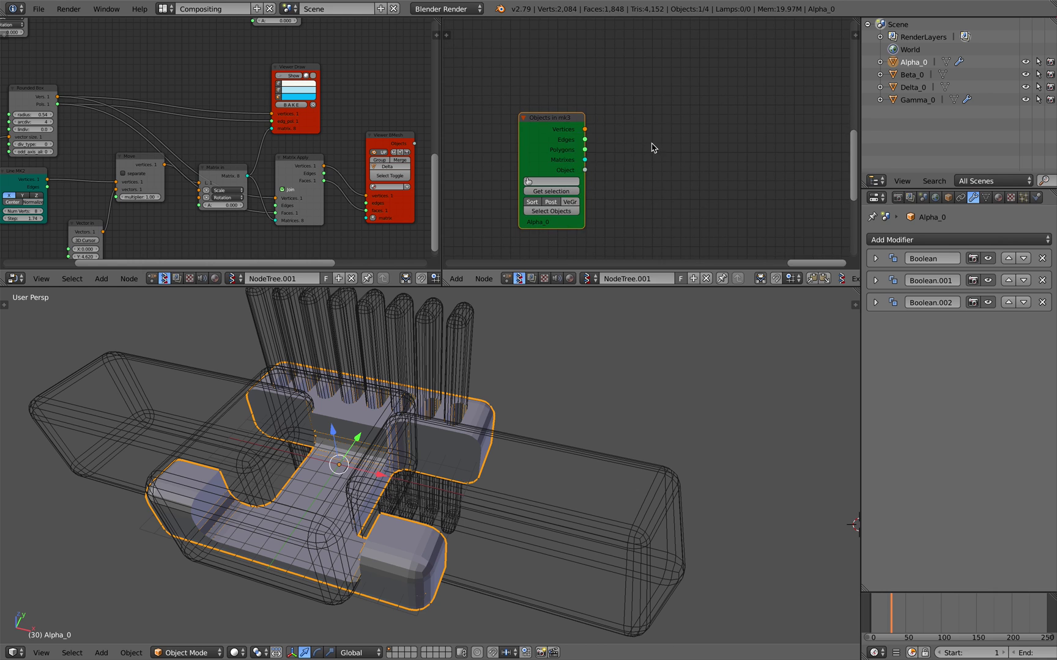
# - Add a Viewer Draw node and link the vertices output of Objects in mk3 to its vertices input
pyautogui.hotkey('shift', 'a')
pyautogui.click(650, 143)
pyautogui.press('Return')
pyautogui.click(647, 110)
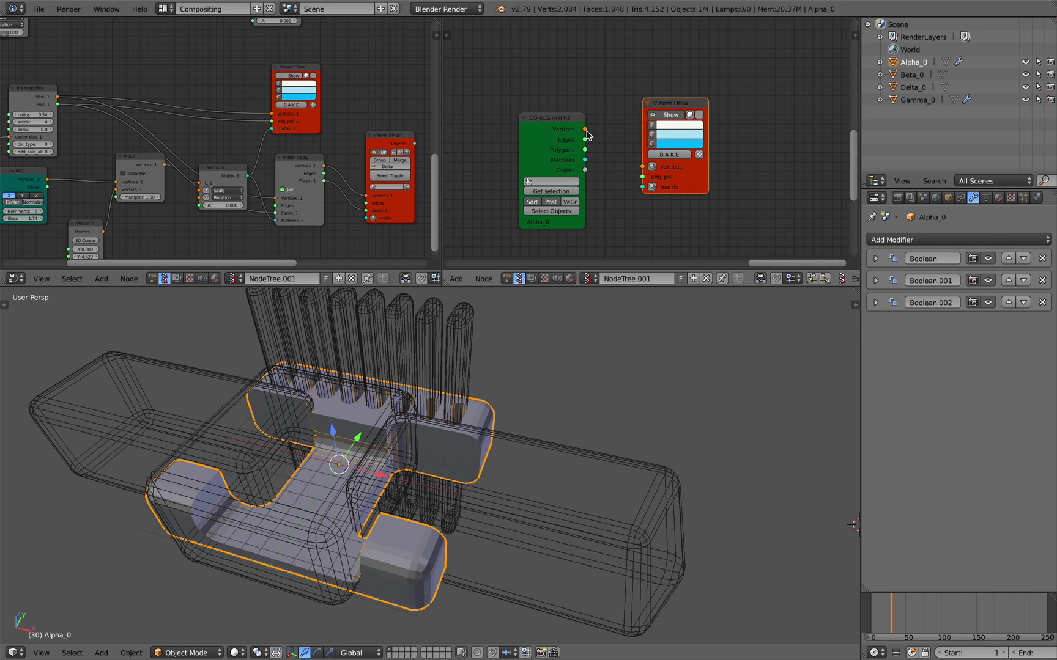
pyautogui.moveTo(638, 166); pyautogui.dragTo(641, 165)
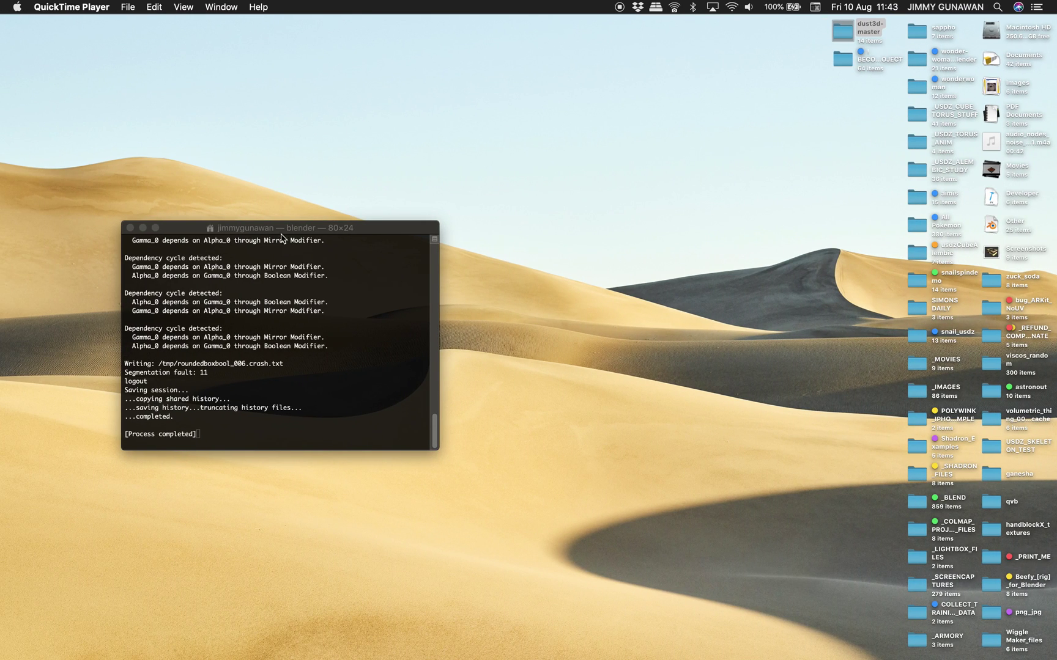
# - Close the terminal window and relaunch Blender from a Finder folder window
pyautogui.click(130, 228)
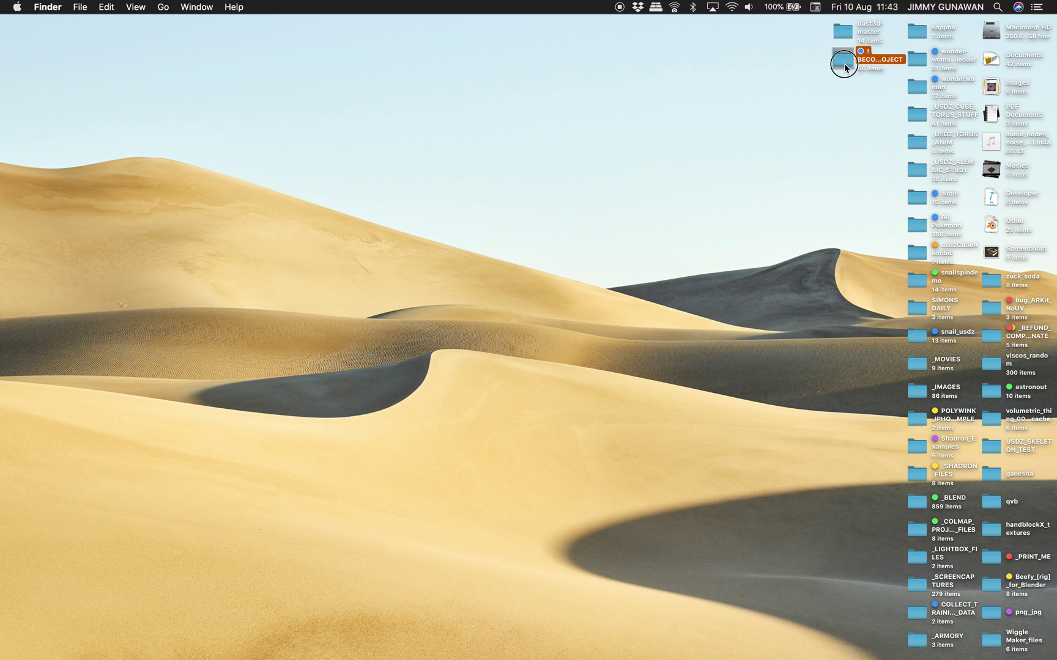
pyautogui.press('super+o')
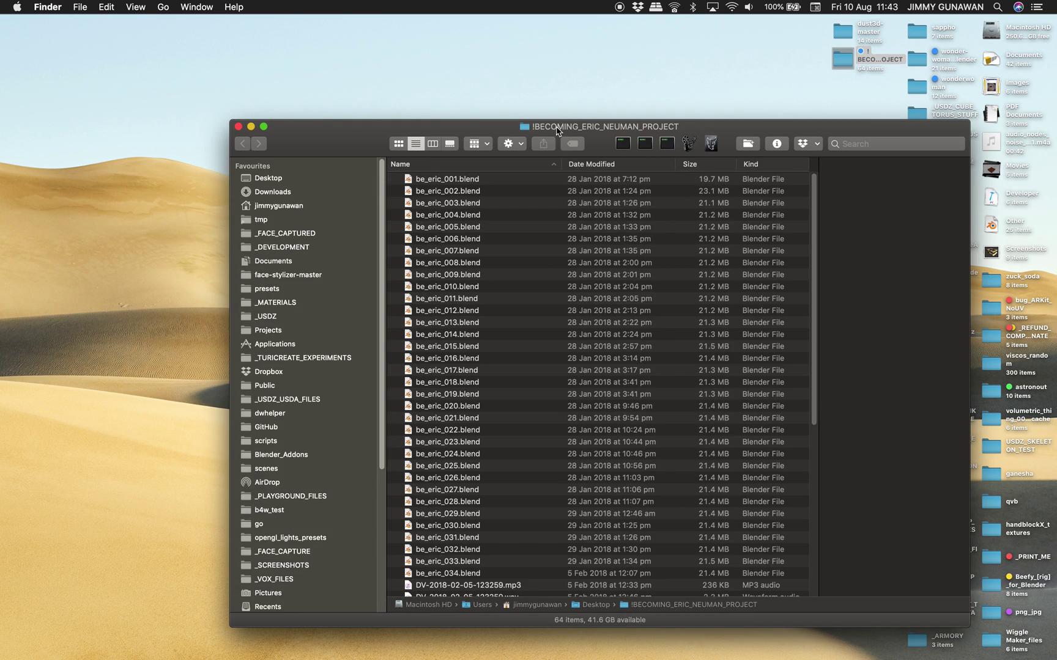
pyautogui.click(622, 144)
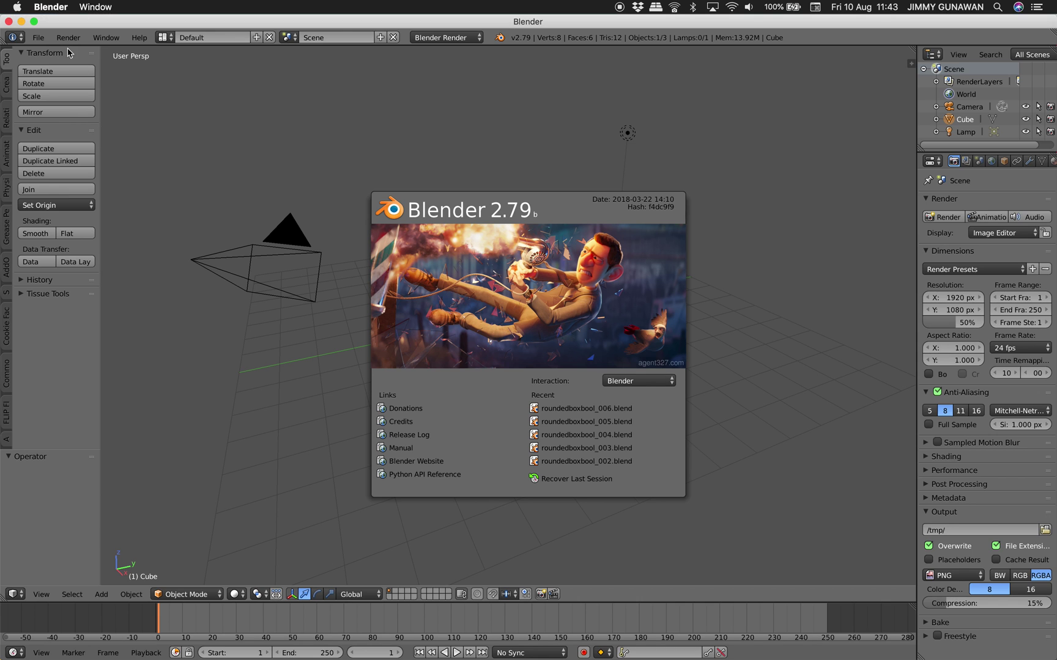
# - Reopen the recent file roundedboxbool_006.blend
pyautogui.click(40, 39)
pyautogui.moveTo(94, 79)
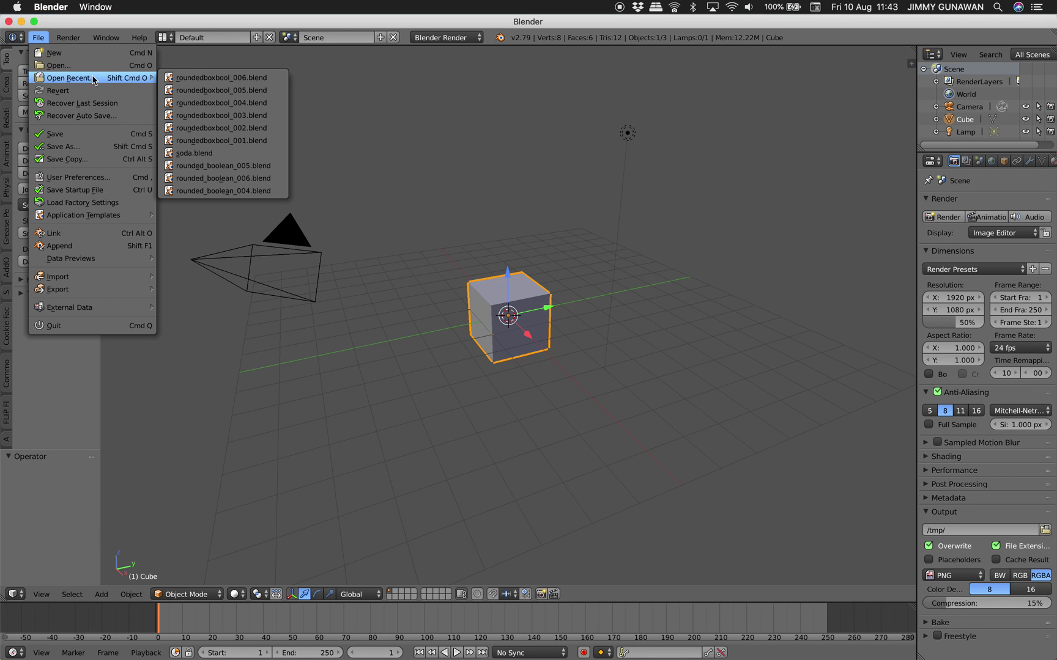
pyautogui.press('Return')
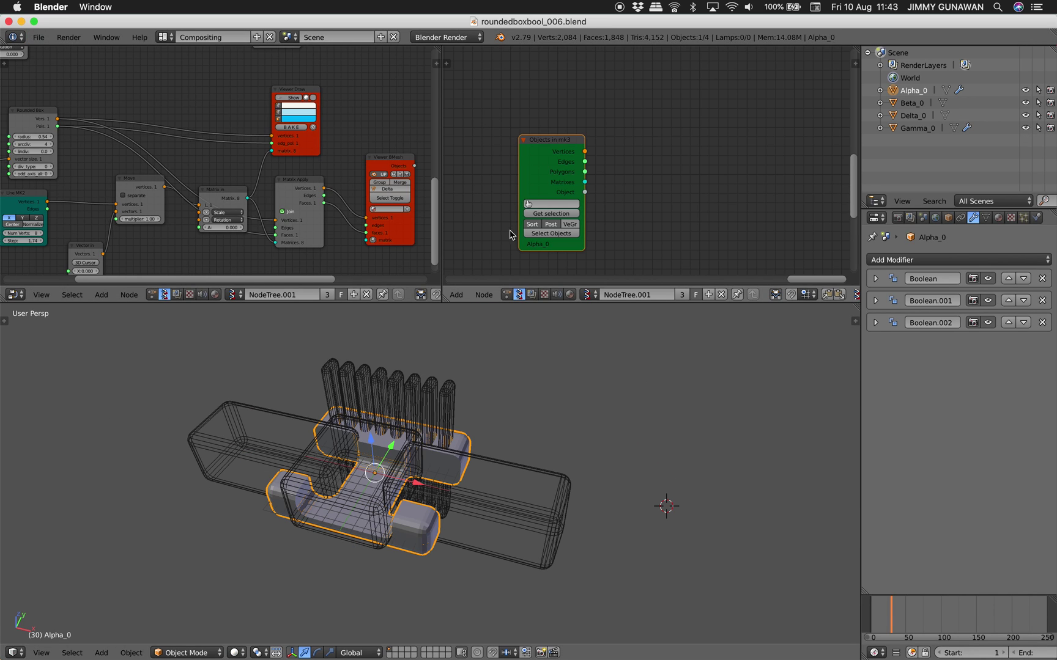
# - Delete the Objects in mk3 node and widen the first node editor over most of the second one
pyautogui.press('x')
pyautogui.moveTo(442, 142); pyautogui.dragTo(790, 199)
pyautogui.scroll(-9, 422, 160)
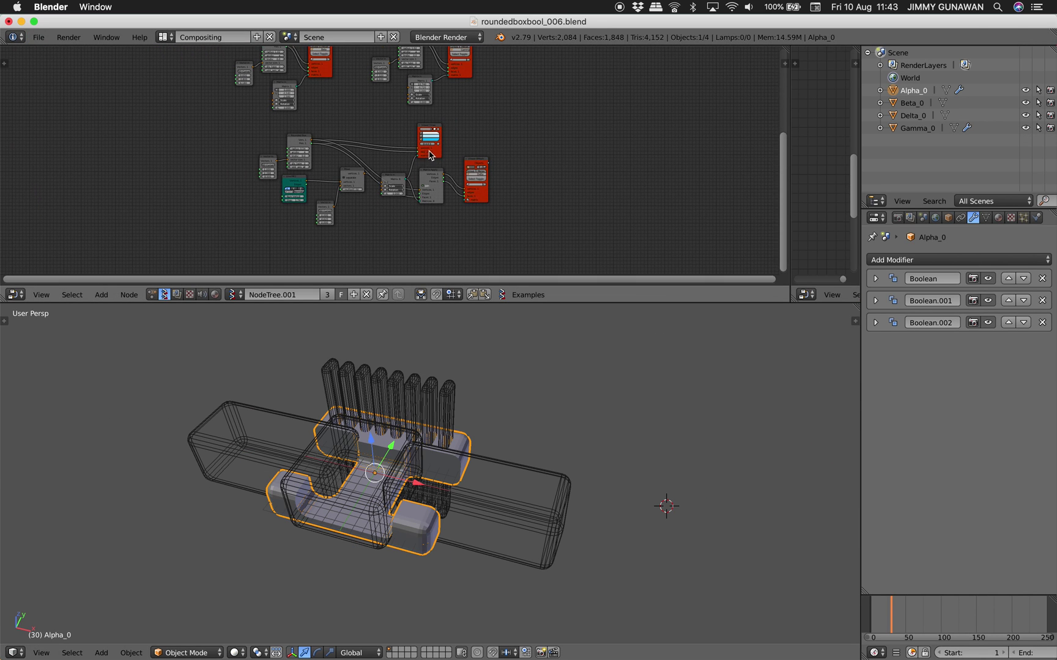
pyautogui.moveTo(431, 152); pyautogui.dragTo(417, 174, button='middle')
# - Examine Alpha_0 and its wireframe cutters from several angles, together with the node tree
pyautogui.rightClick(447, 452)
pyautogui.rightClick(444, 441)
pyautogui.scroll(3, 449, 397)
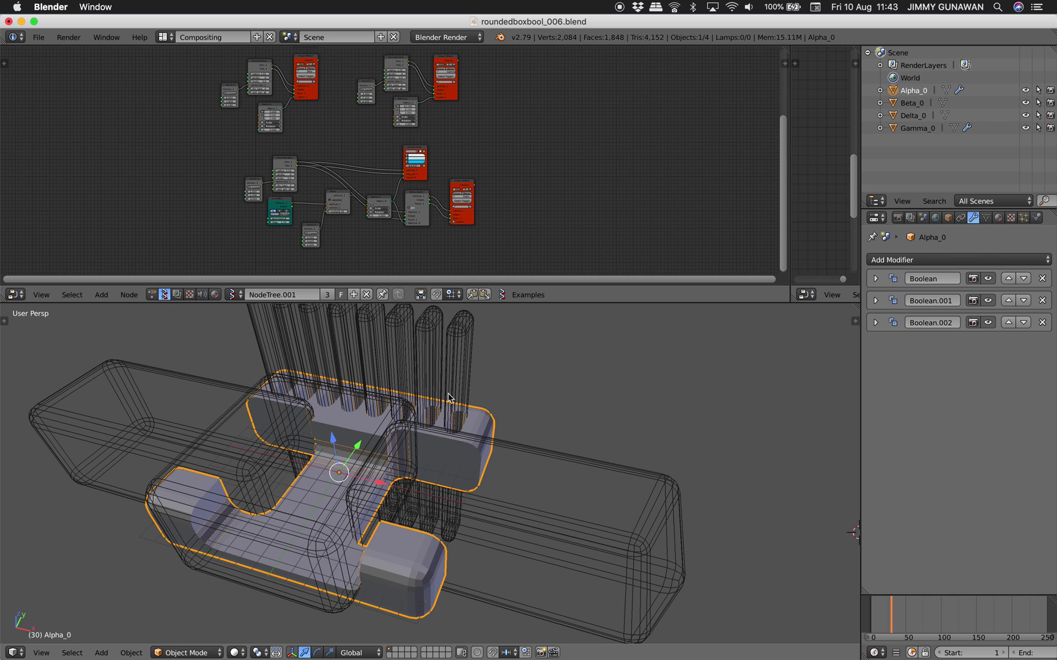
pyautogui.moveTo(403, 422); pyautogui.dragTo(394, 421, button='middle')
pyautogui.moveTo(536, 456); pyautogui.dragTo(432, 430, button='middle')
pyautogui.moveTo(617, 502); pyautogui.dragTo(342, 431, button='middle')
pyautogui.scroll(3, 444, 91)
pyautogui.moveTo(446, 165); pyautogui.dragTo(504, 231, button='middle')
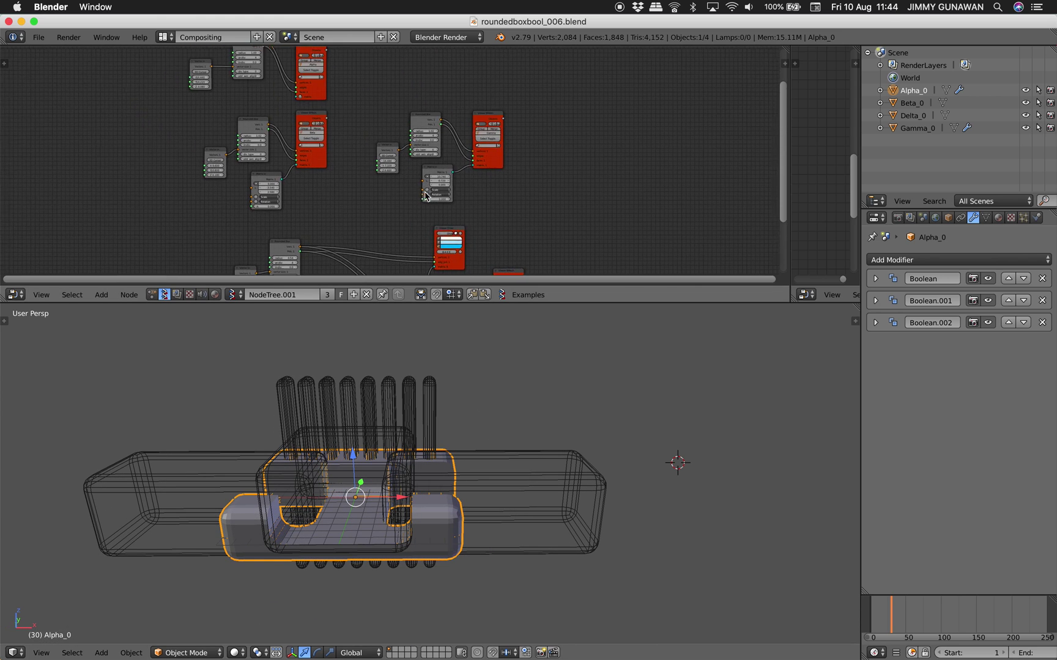
# - Nudge Alpha's Viewer BMesh node slightly beneath its Viewer Draw node
pyautogui.scroll(4, 375, 213)
pyautogui.moveTo(348, 166); pyautogui.dragTo(399, 273, button='middle')
pyautogui.scroll(3, 393, 209)
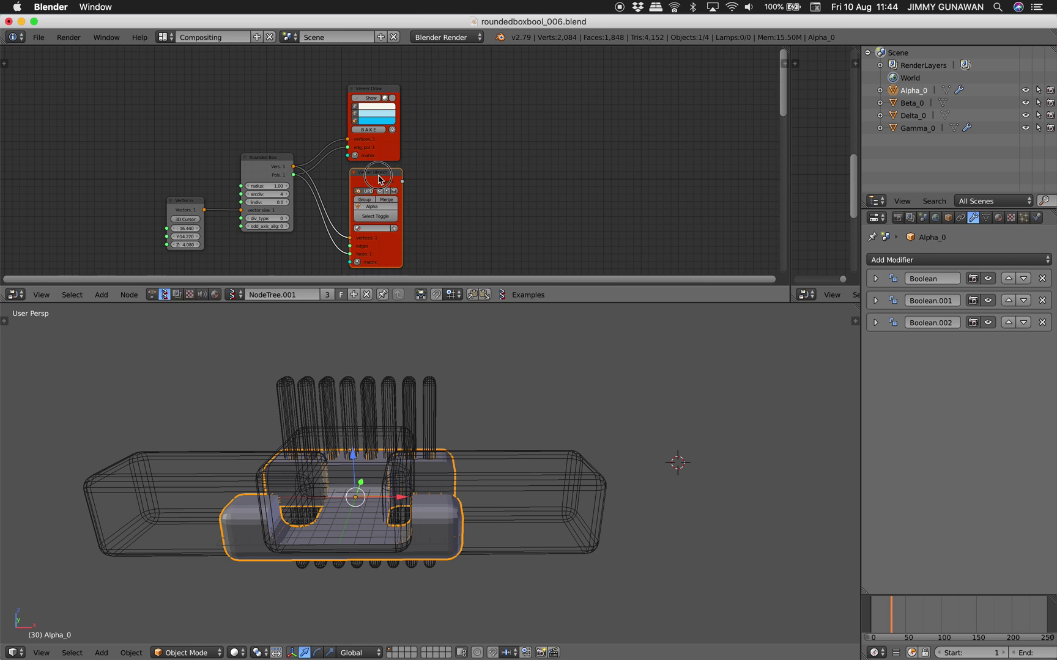
pyautogui.scroll(3, 393, 157)
pyautogui.moveTo(378, 176)
pyautogui.mouseDown()
pyautogui.moveTo(392, 142)
pyautogui.moveTo(380, 177)
pyautogui.mouseUp()
pyautogui.scroll(-2, 359, 201)
pyautogui.moveTo(358, 201); pyautogui.dragTo(364, 174, button='middle')
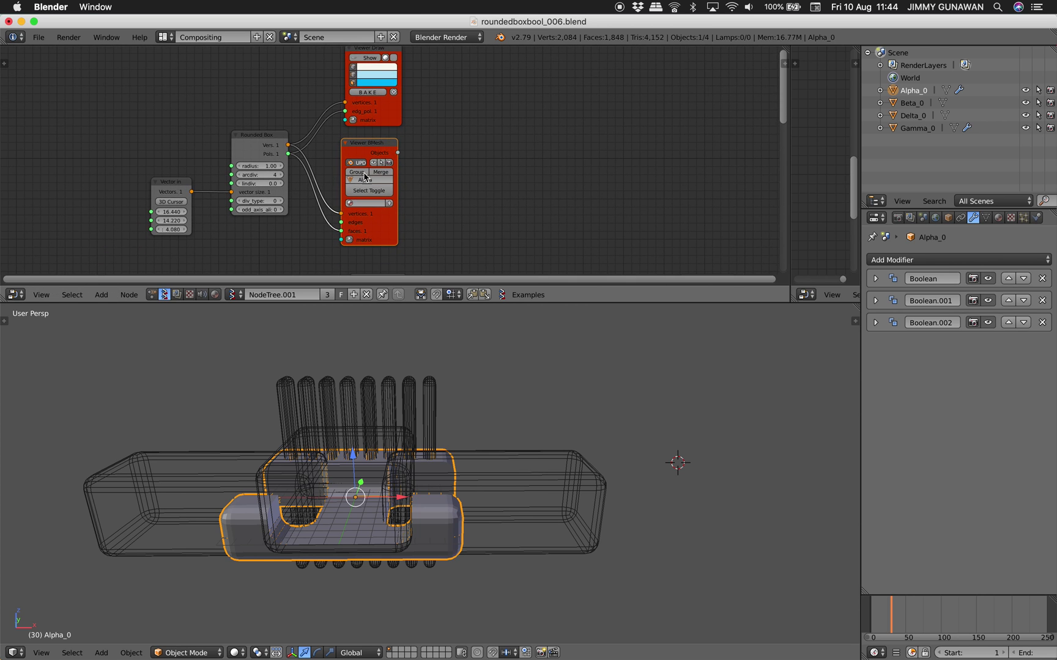
# - Set the X value of Alpha's size vector to 21.474 and save over roundedboxbool_006.blend
pyautogui.scroll(-3, 365, 178)
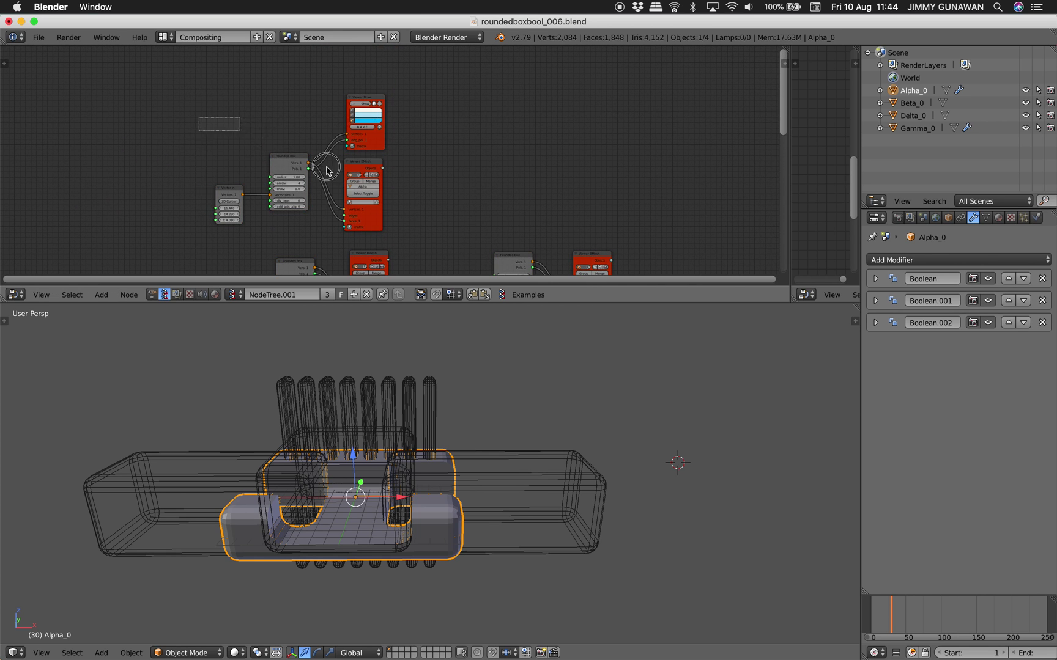
pyautogui.moveTo(328, 171); pyautogui.dragTo(371, 182)
pyautogui.moveTo(386, 208); pyautogui.dragTo(389, 188, button='middle')
pyautogui.scroll(3, 385, 174)
pyautogui.press('a')
pyautogui.scroll(4, 191, 192)
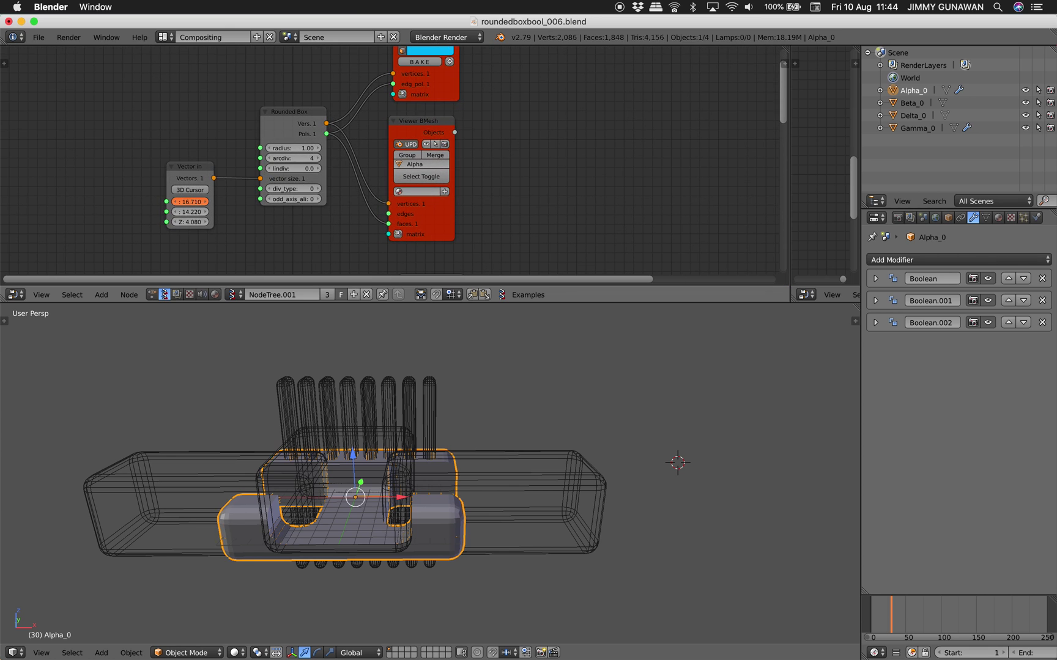
pyautogui.moveTo(258, 243); pyautogui.dragTo(248, 225, button='middle')
pyautogui.press('super+s')
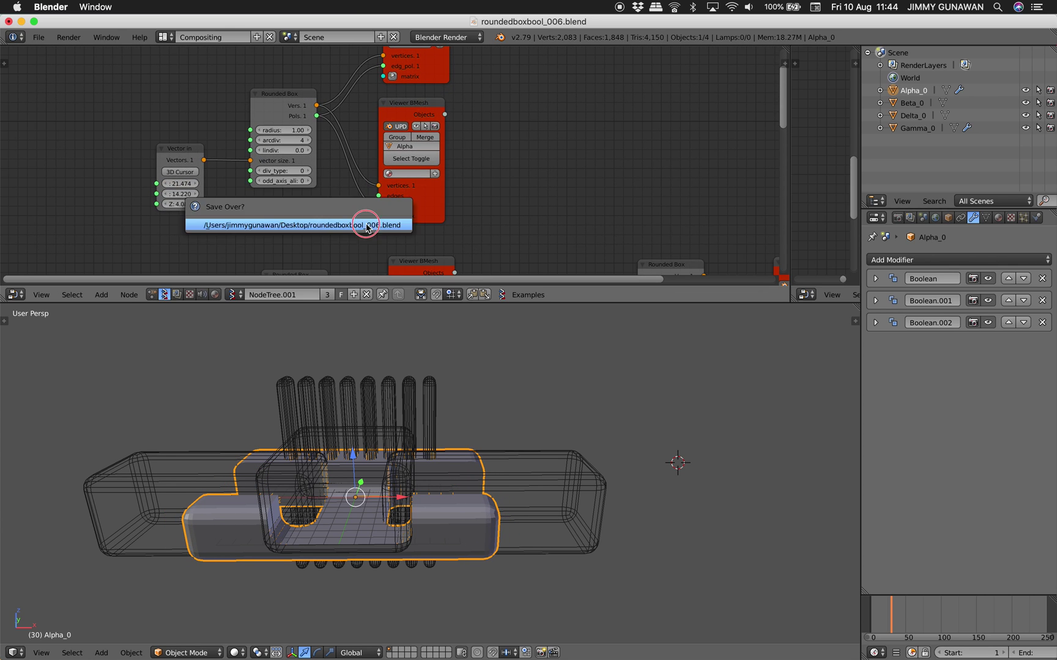
pyautogui.click(365, 224)
# - Dismiss the problem report and set Beta's Rounded Box radius to 2.09 and its X size to 15.360
pyautogui.moveTo(387, 416); pyautogui.dragTo(343, 461, button='middle')
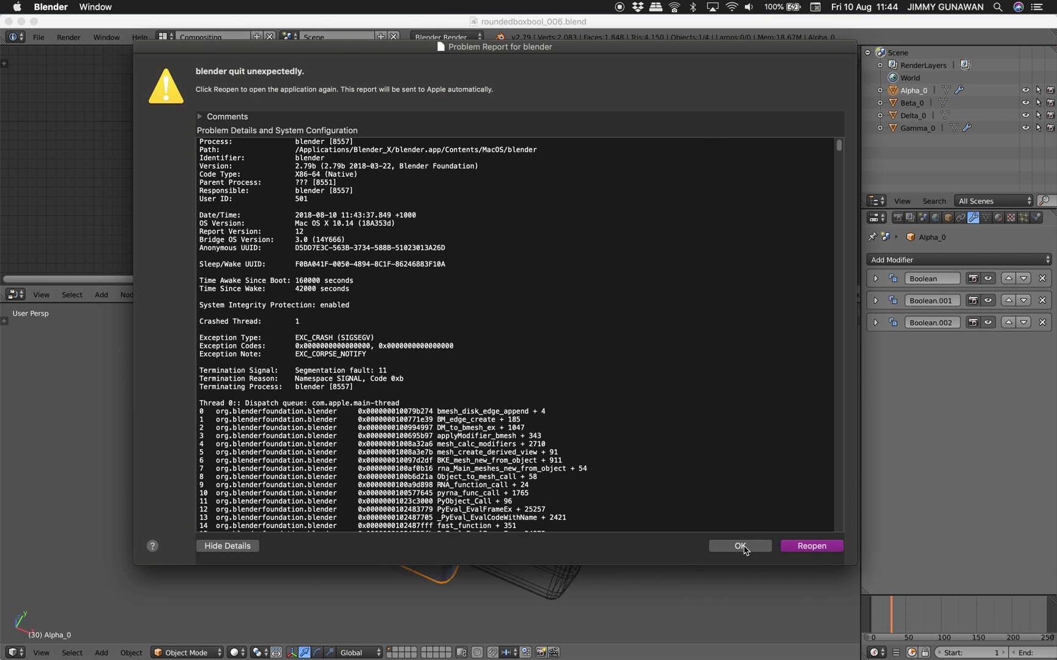
pyautogui.click(739, 546)
pyautogui.scroll(3, 511, 76)
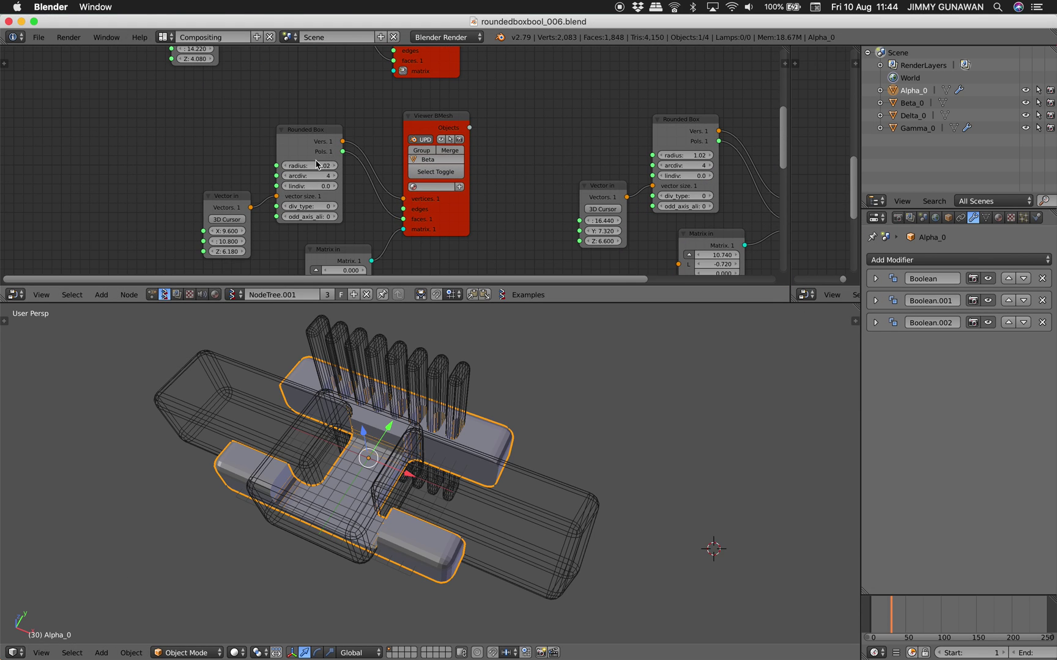
pyautogui.moveTo(310, 165); pyautogui.dragTo(337, 166)
pyautogui.moveTo(211, 231); pyautogui.dragTo(257, 231)
pyautogui.moveTo(414, 431); pyautogui.dragTo(441, 423, button='middle')
# - Deselect everything in the 3D view and save over the existing file
pyautogui.hotkey('ctrl', 's')
pyautogui.click(484, 460)
pyautogui.press('a')
pyautogui.scroll(-2, 441, 424)
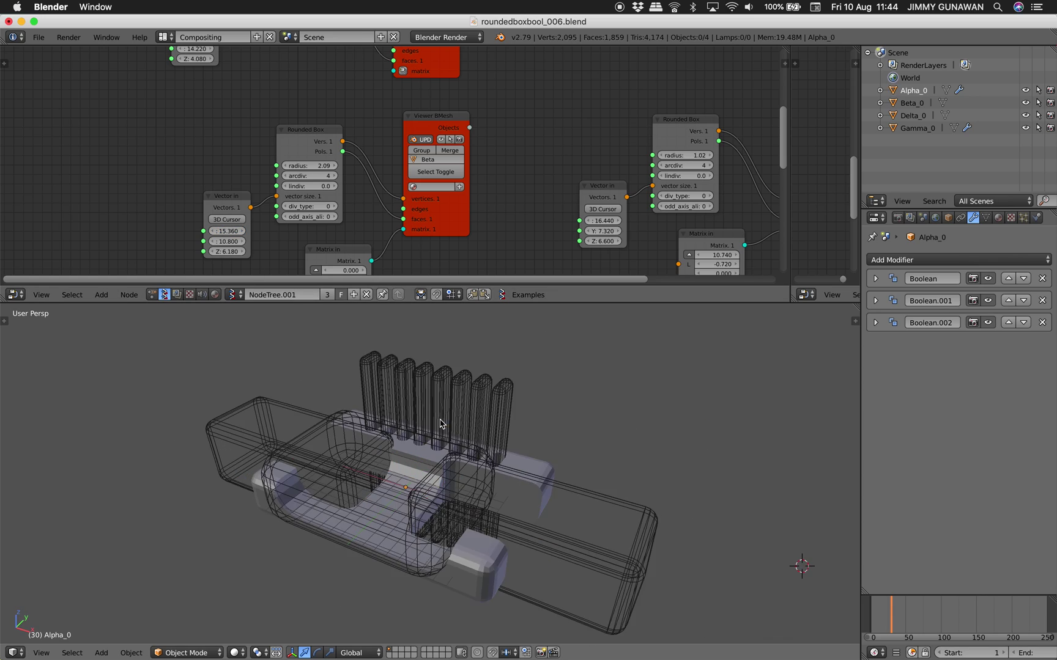
pyautogui.hotkey('ctrl', 's')
pyautogui.click(440, 423)
# - Select Alpha_0 and examine the reshaped cutouts alongside the Alpha, Beta and Gamma node groups
pyautogui.rightClick(519, 455)
pyautogui.scroll(-1, 532, 162)
pyautogui.scroll(-1, 532, 165)
pyautogui.moveTo(502, 145); pyautogui.dragTo(316, 218, button='middle')
pyautogui.moveTo(417, 174); pyautogui.dragTo(387, 202, button='middle')
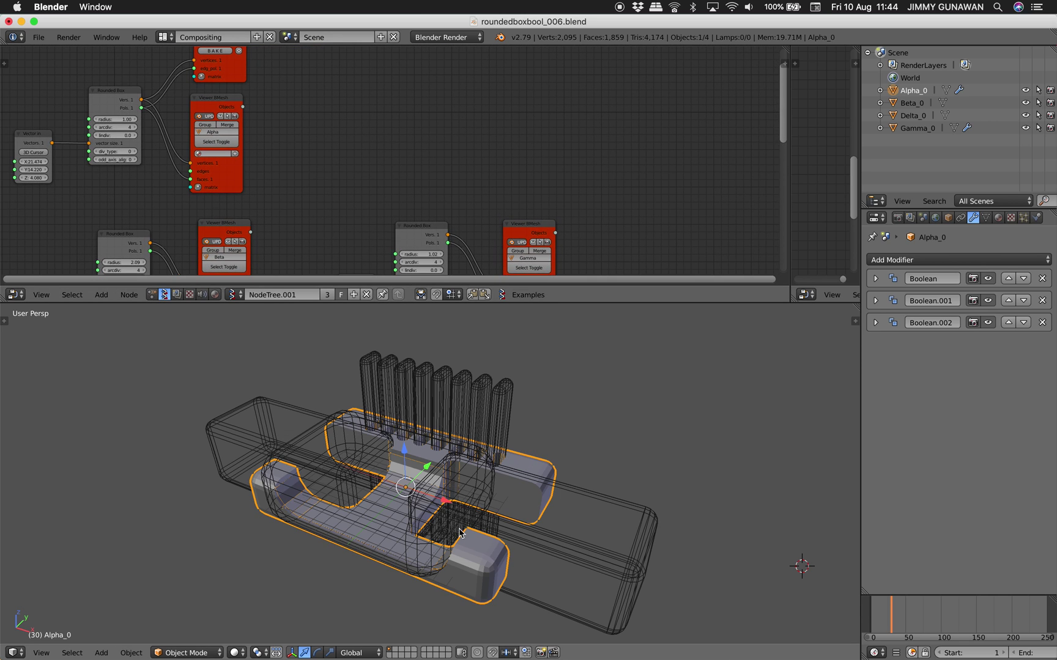
pyautogui.moveTo(361, 501); pyautogui.dragTo(371, 496, button='middle')
pyautogui.moveTo(511, 180); pyautogui.dragTo(496, 181, button='middle')
pyautogui.moveTo(491, 553); pyautogui.dragTo(506, 548, button='middle')
pyautogui.moveTo(470, 211); pyautogui.dragTo(452, 222, button='middle')
pyautogui.scroll(2, 454, 223)
pyautogui.moveTo(465, 428); pyautogui.dragTo(813, 627, button='middle')
pyautogui.moveTo(651, 625); pyautogui.dragTo(656, 623, button='middle')
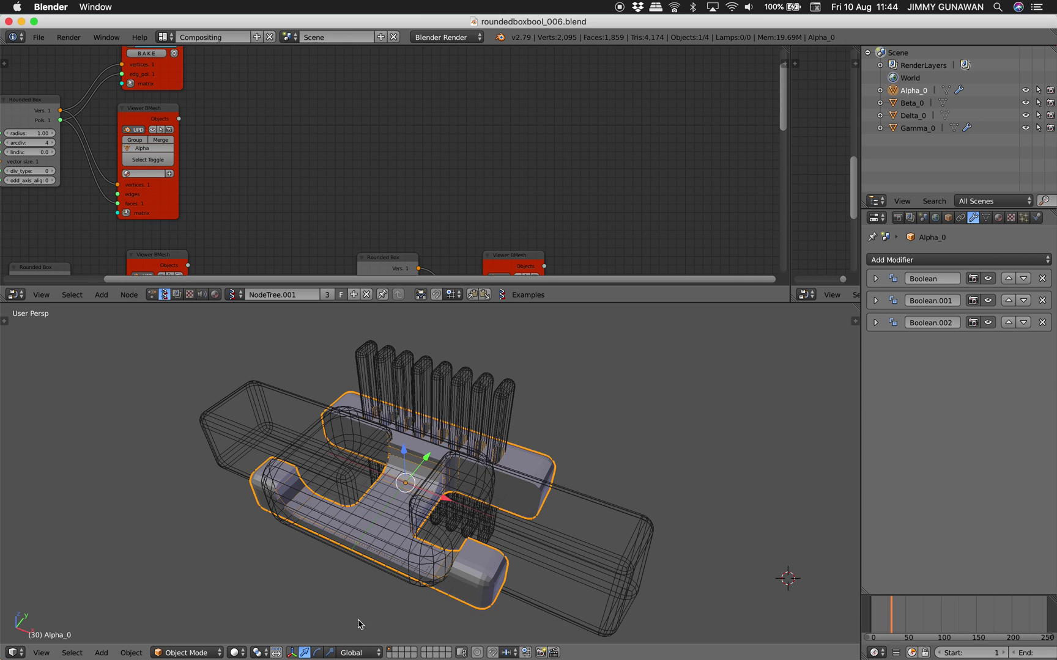
# - Try a different viewport shading mode on the model and return to Solid shading
pyautogui.click(245, 653)
pyautogui.click(303, 571)
pyautogui.moveTo(302, 573); pyautogui.dragTo(332, 566, button='middle')
pyautogui.click(239, 653)
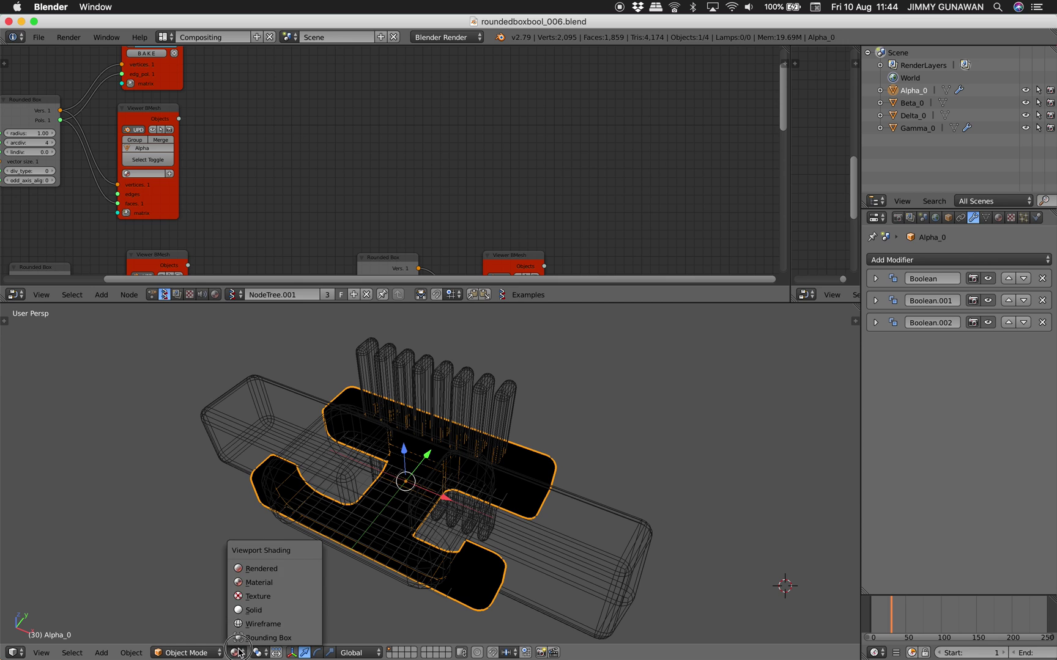
pyautogui.click(251, 610)
# - Turn on Only Render and World Background for the 3D view to show the cut Alpha part alone
pyautogui.click(852, 321)
pyautogui.scroll(-10, 791, 555)
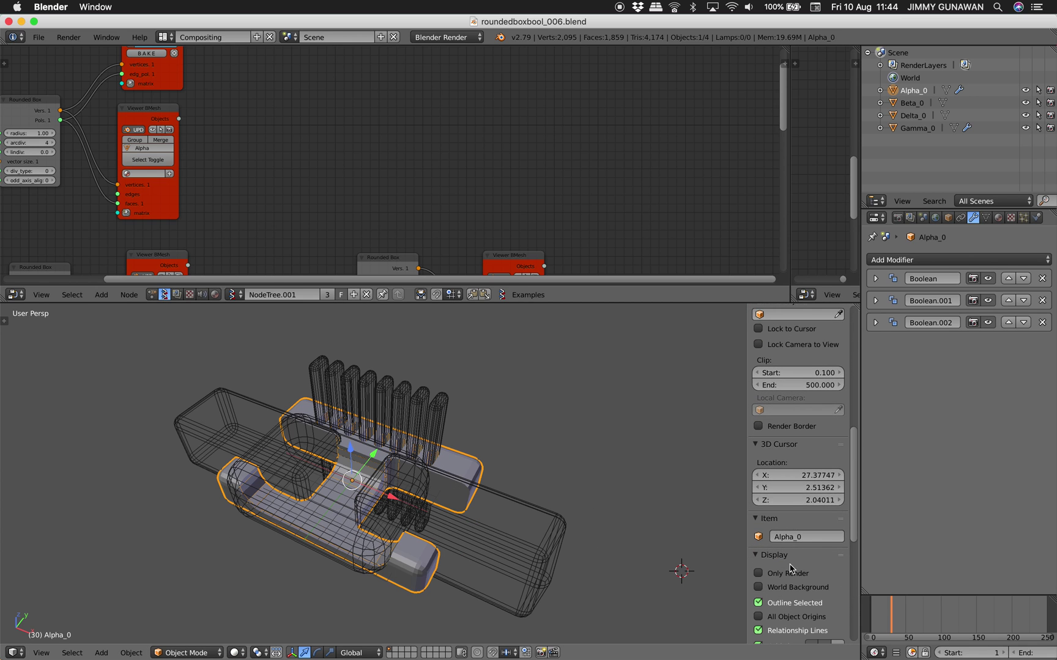
pyautogui.click(789, 573)
pyautogui.click(789, 587)
pyautogui.moveTo(491, 441); pyautogui.dragTo(468, 413, button='middle')
pyautogui.scroll(-3, 354, 189)
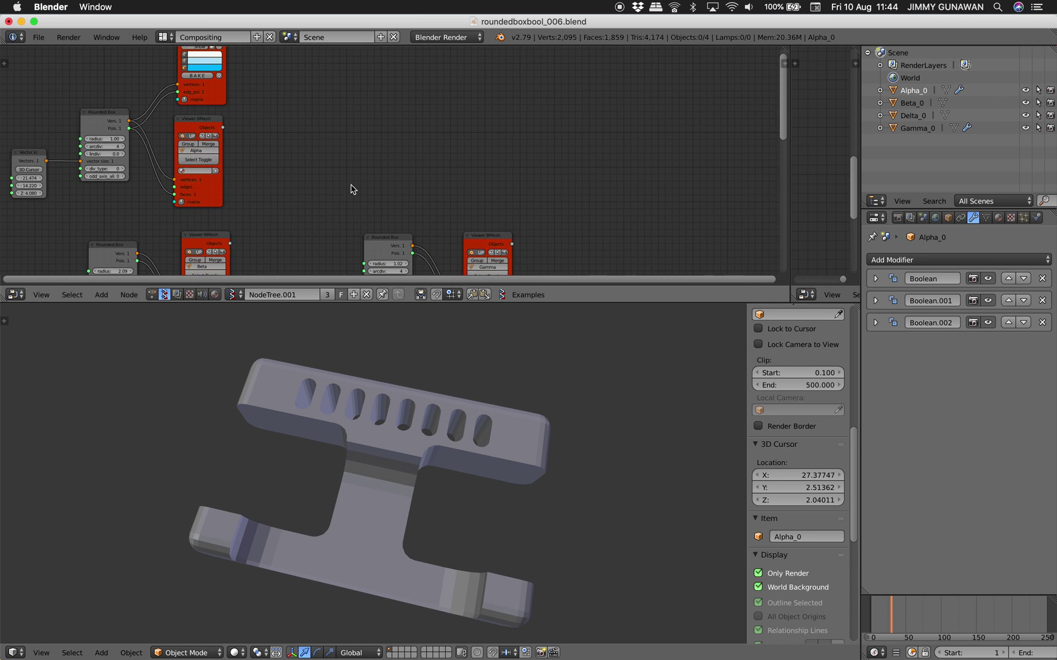
pyautogui.moveTo(354, 189); pyautogui.dragTo(441, 160, button='middle')
pyautogui.moveTo(434, 482); pyautogui.dragTo(426, 430, button='middle')
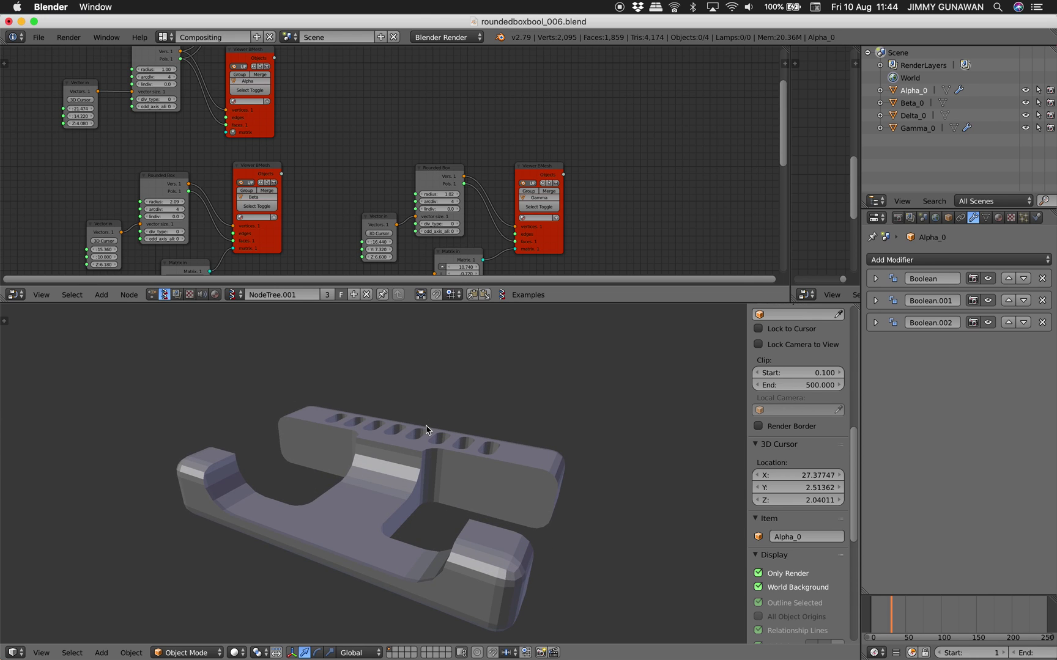